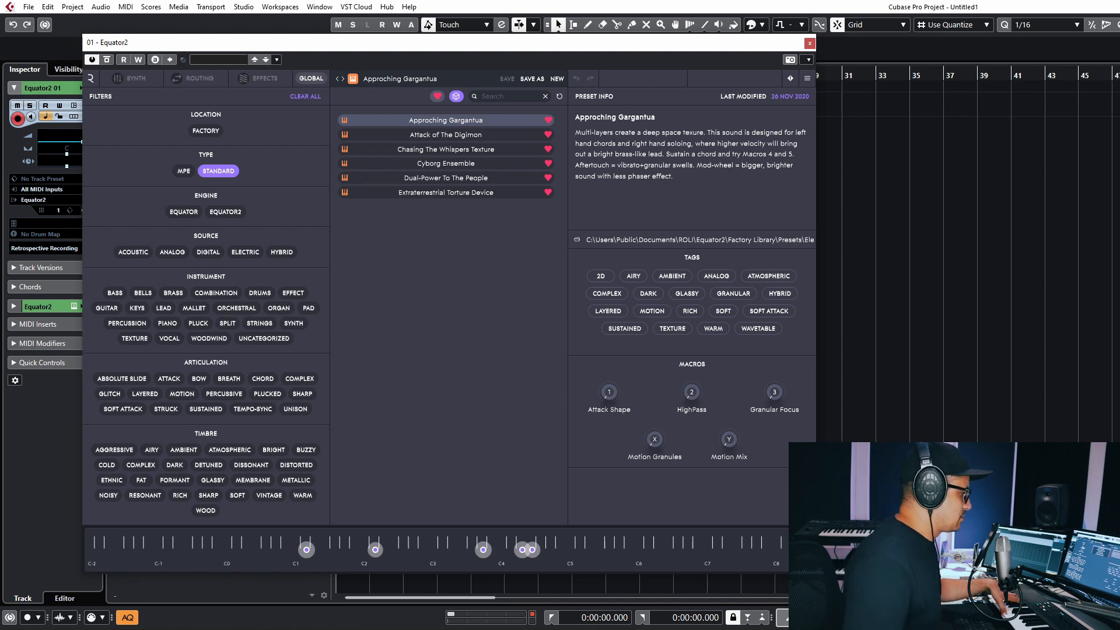
# Raise the Granular Focus and Motion Granules macros of the Approching Gargantua preset slightly.
pyautogui.moveTo(777, 394); pyautogui.dragTo(780, 391)
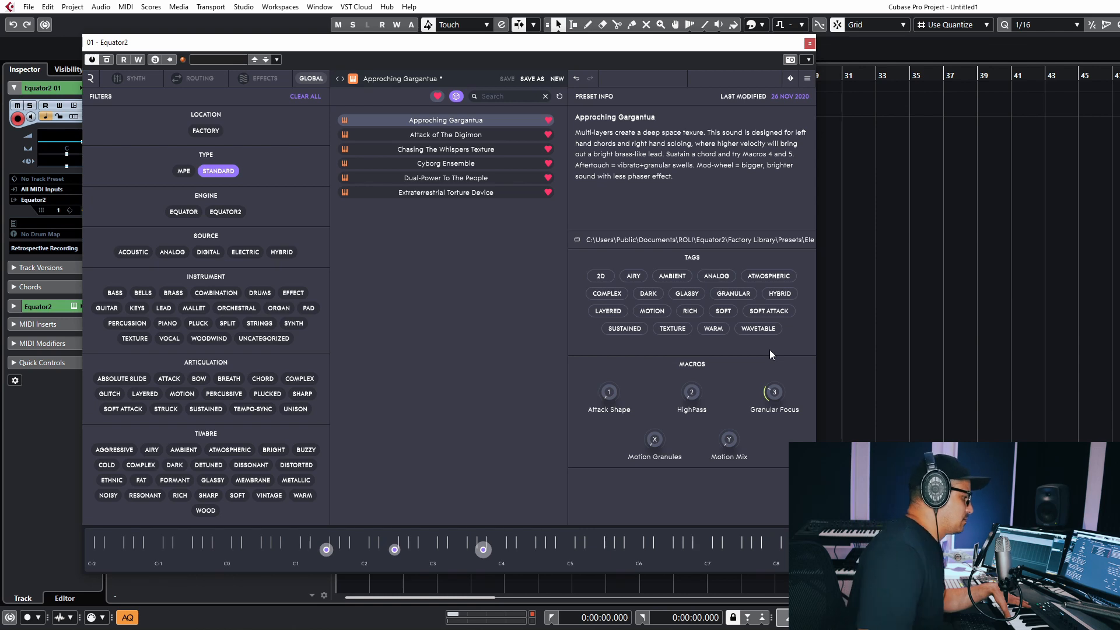
pyautogui.moveTo(653, 439); pyautogui.dragTo(648, 432)
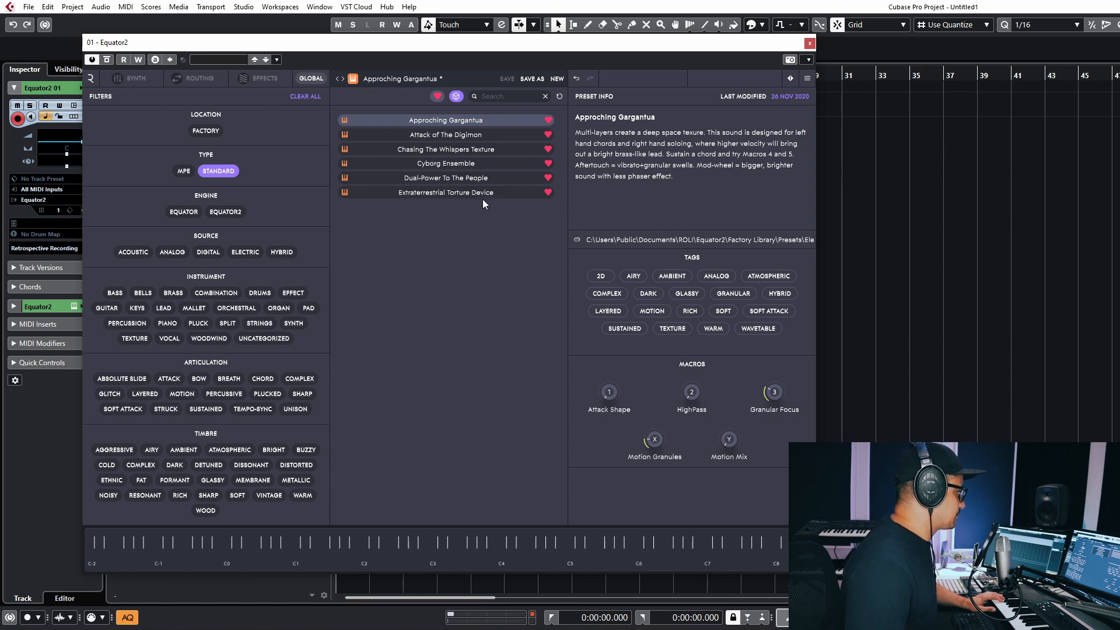
pyautogui.moveTo(484, 196)
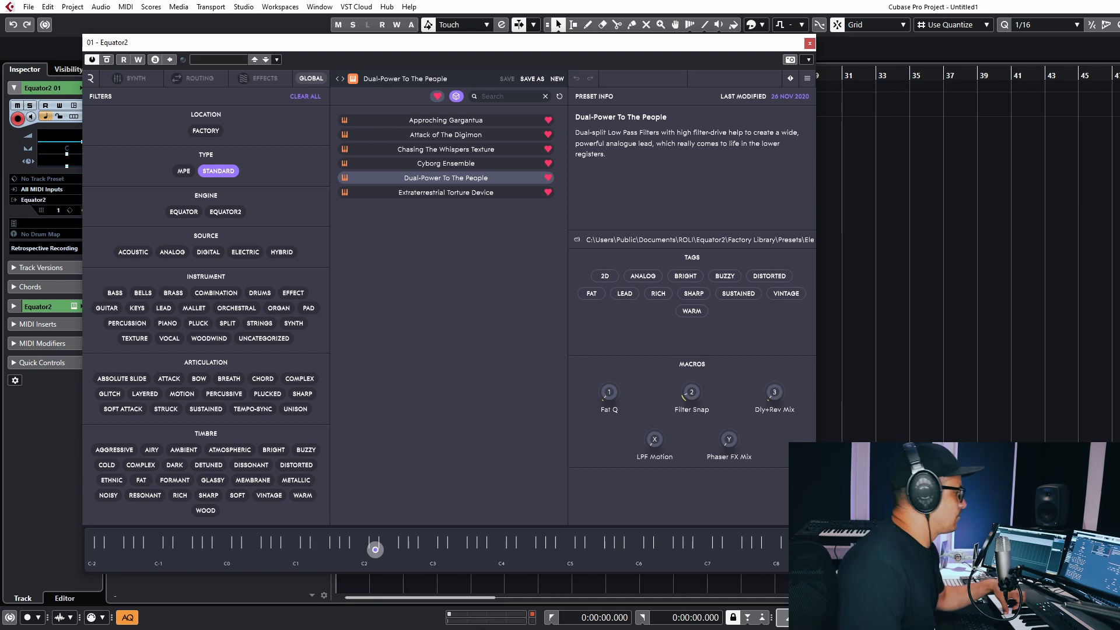
# Load the Chasing The Whispers Texture preset and raise all five of its macros, with Dark Space at about 27%.
pyautogui.click(444, 150)
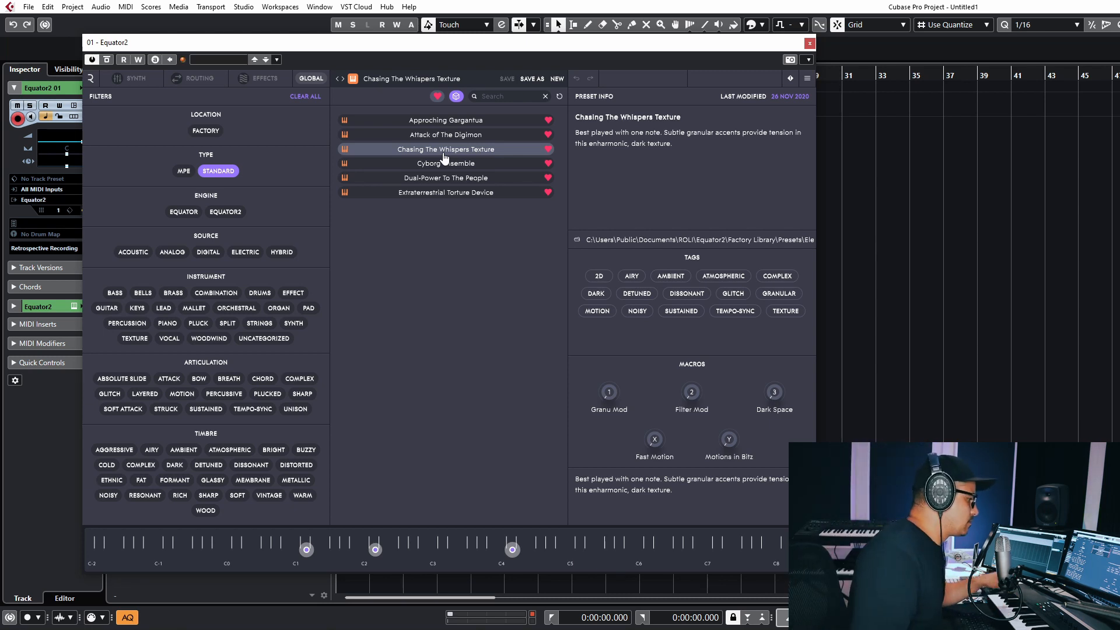
pyautogui.moveTo(654, 439)
pyautogui.mouseDown()
pyautogui.moveTo(672, 408)
pyautogui.moveTo(666, 429)
pyautogui.mouseUp()
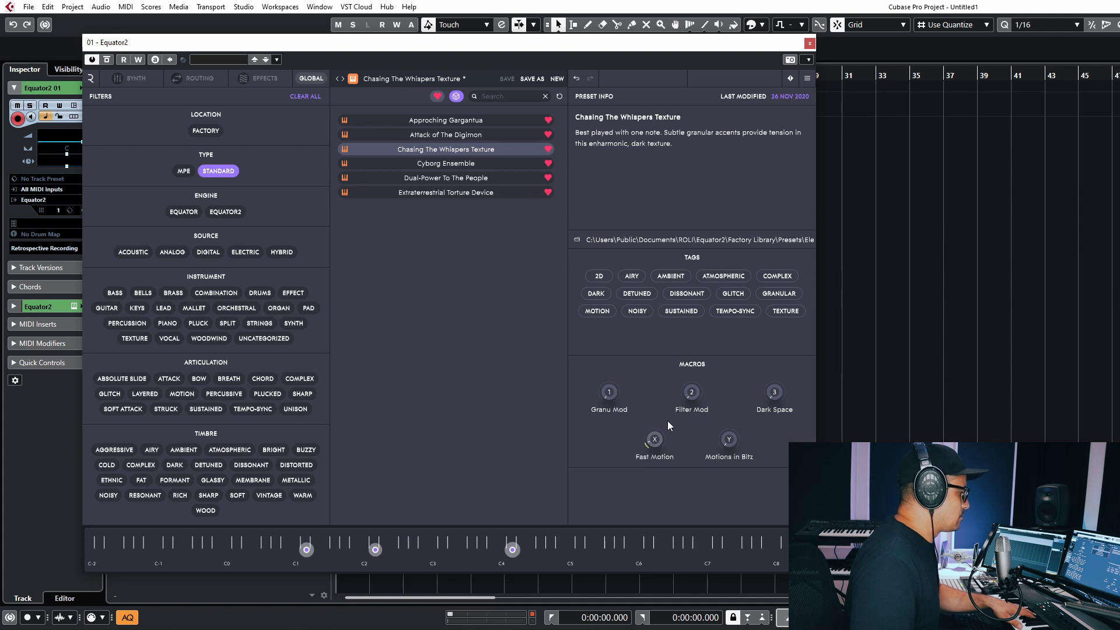
pyautogui.moveTo(768, 399)
pyautogui.mouseDown()
pyautogui.moveTo(776, 370)
pyautogui.moveTo(771, 383)
pyautogui.mouseUp()
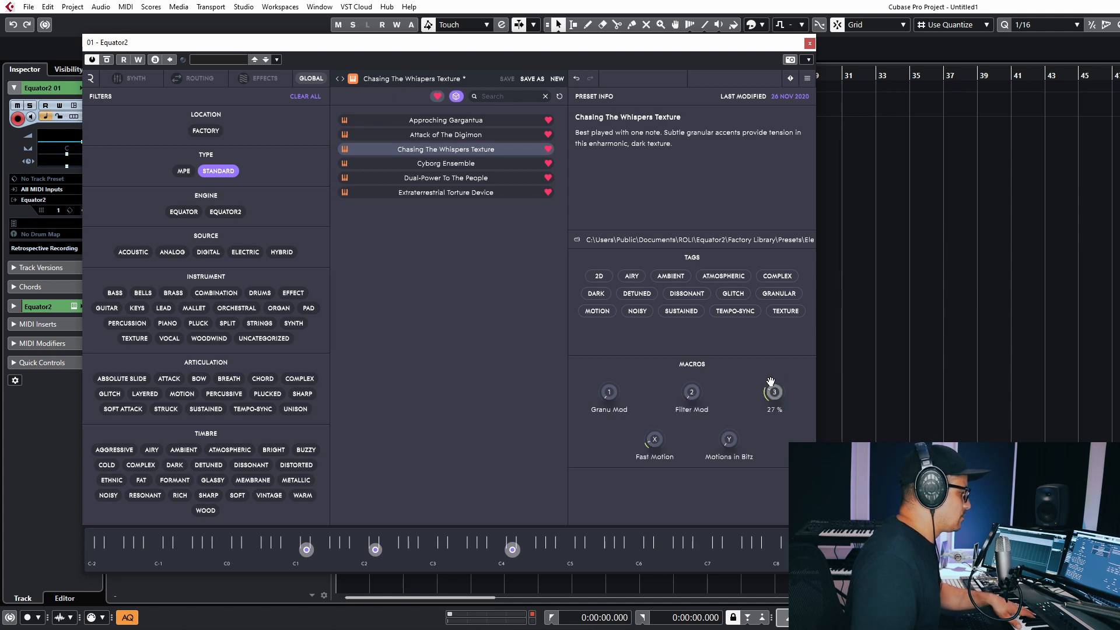
pyautogui.moveTo(738, 427); pyautogui.dragTo(707, 369)
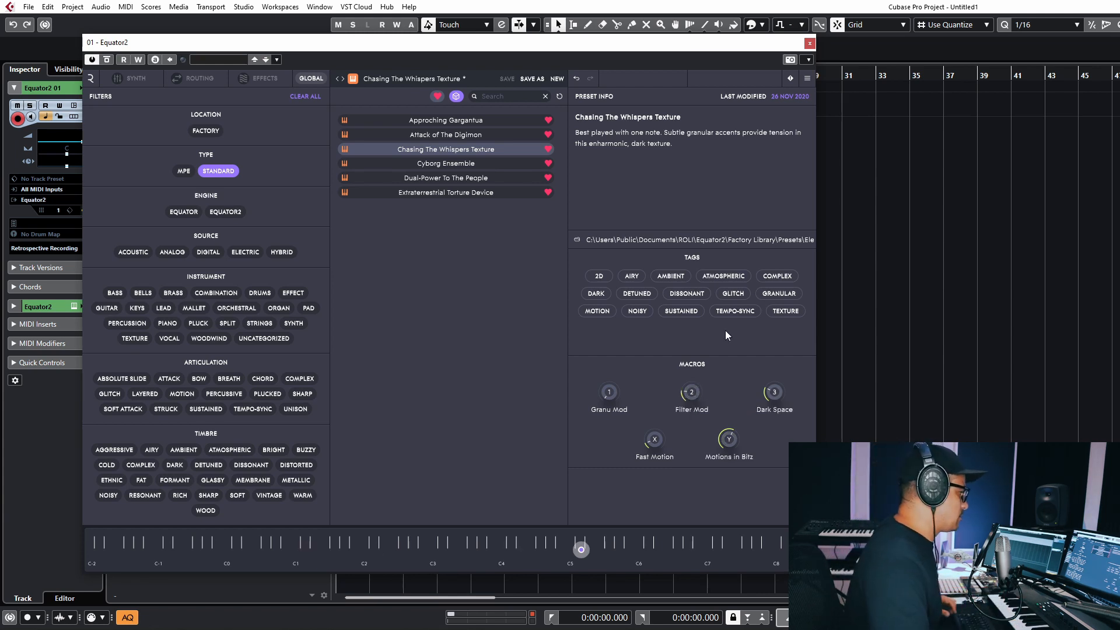
pyautogui.moveTo(608, 392); pyautogui.dragTo(622, 330)
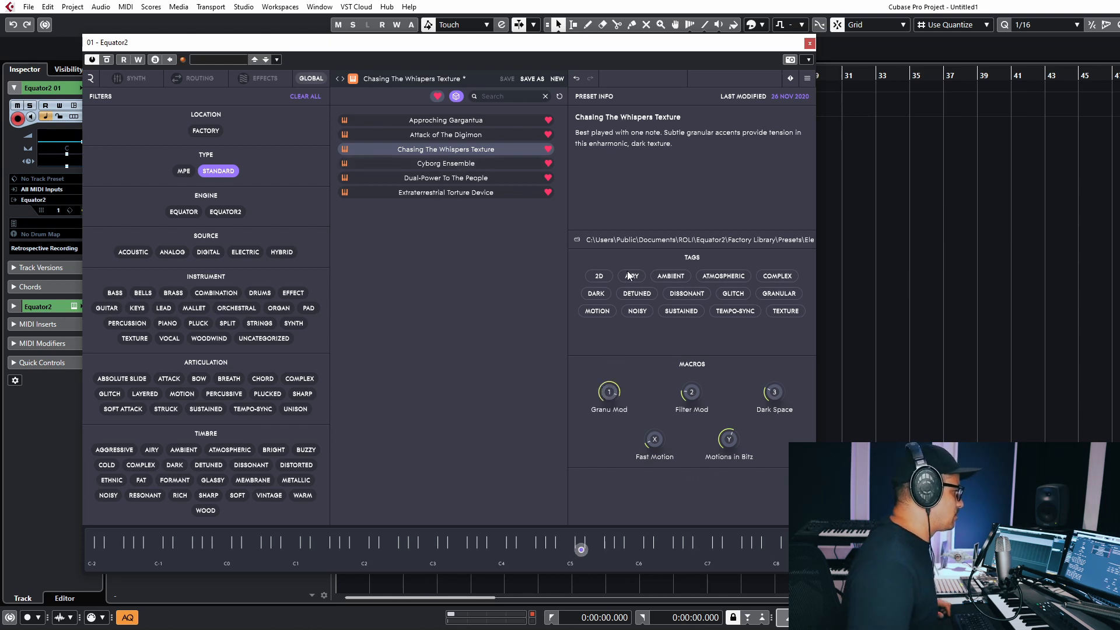
# Load the Extraterrestrial Torture Device preset, discarding the unsaved changes, and raise all five of its macros, with Scatter at about 86%.
pyautogui.click(445, 194)
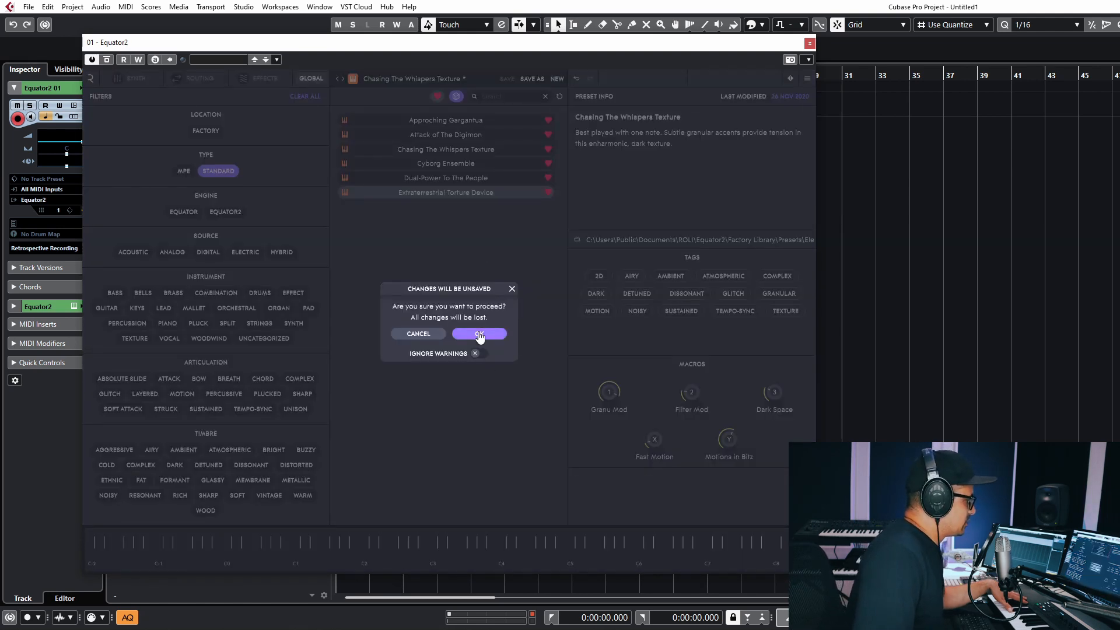
pyautogui.click(479, 335)
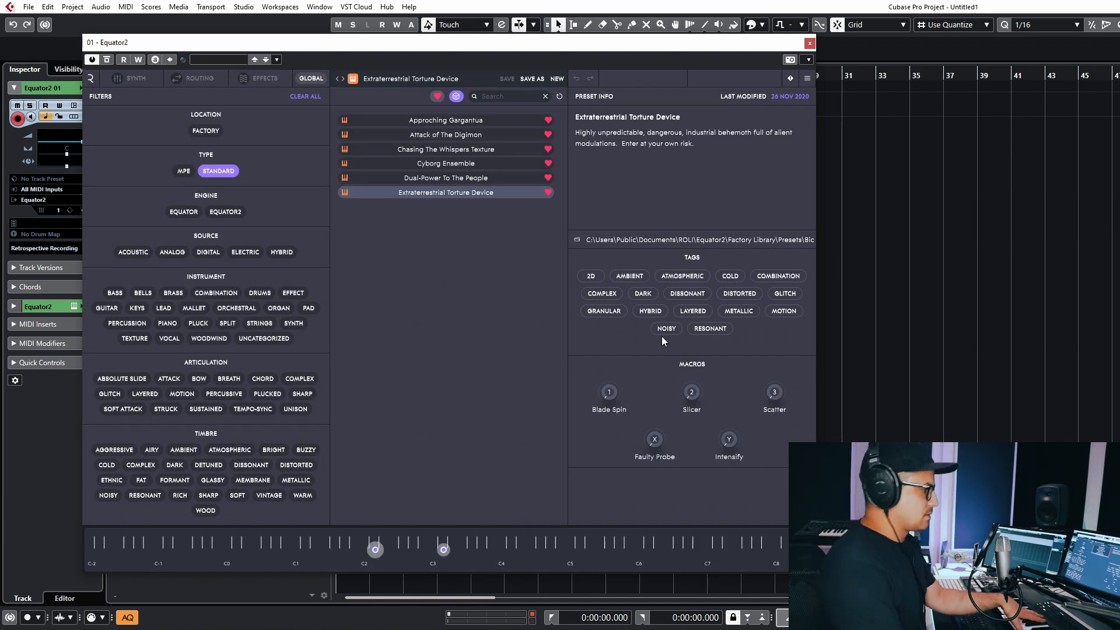
pyautogui.moveTo(608, 394); pyautogui.dragTo(607, 368)
pyautogui.moveTo(653, 438); pyautogui.dragTo(666, 408)
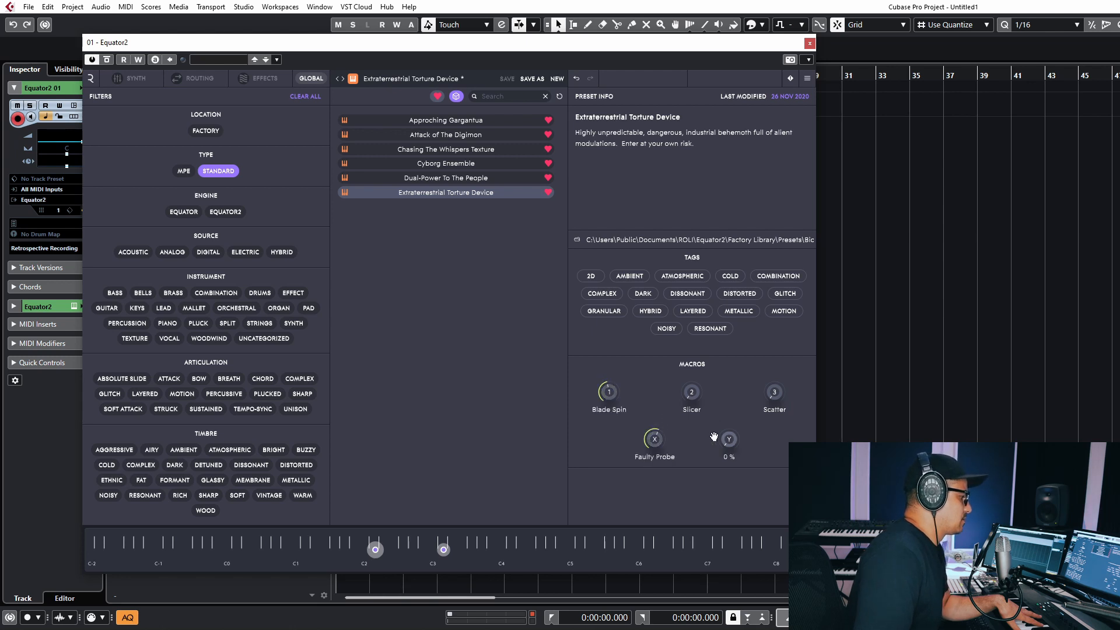
pyautogui.moveTo(714, 437); pyautogui.dragTo(713, 333)
pyautogui.moveTo(774, 390); pyautogui.dragTo(768, 343)
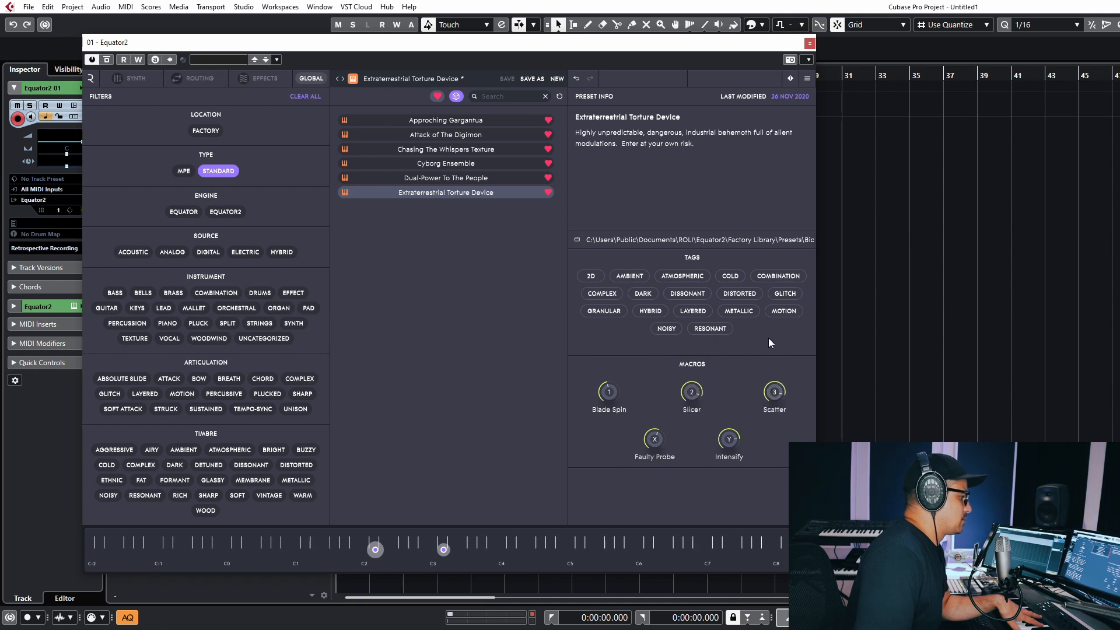
# Lower the Blade Spin macro to its minimum, reduce Faulty Probe, and push Scatter, Slicer and Intensify higher.
pyautogui.moveTo(614, 392); pyautogui.dragTo(615, 400)
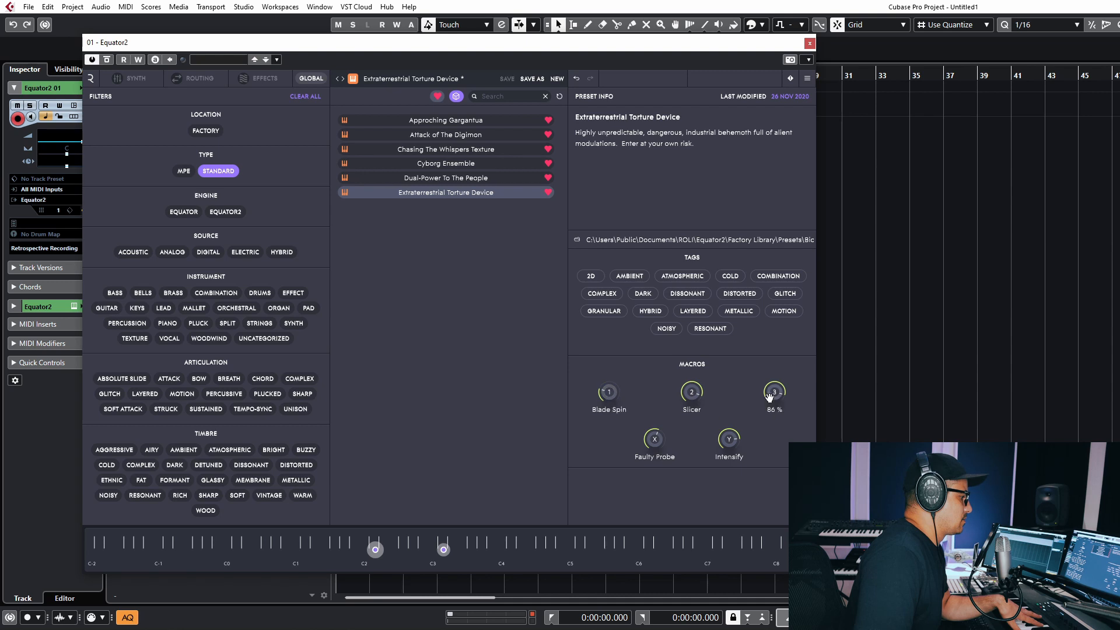
pyautogui.moveTo(768, 396); pyautogui.dragTo(753, 385)
pyautogui.moveTo(688, 394); pyautogui.dragTo(689, 383)
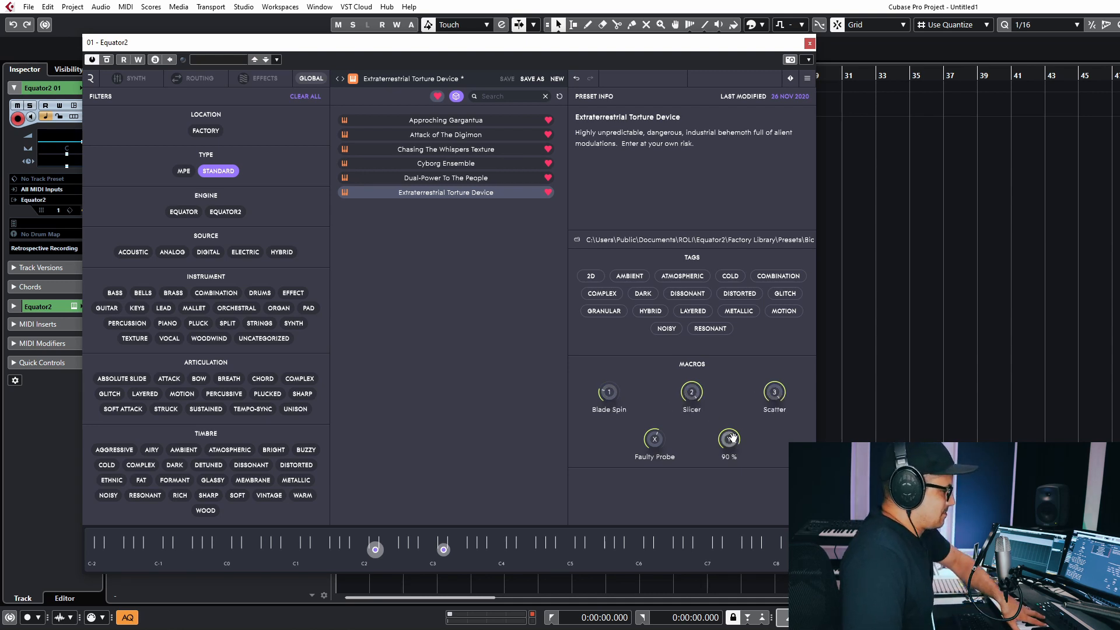
pyautogui.moveTo(653, 446); pyautogui.dragTo(655, 475)
pyautogui.moveTo(622, 400); pyautogui.dragTo(621, 416)
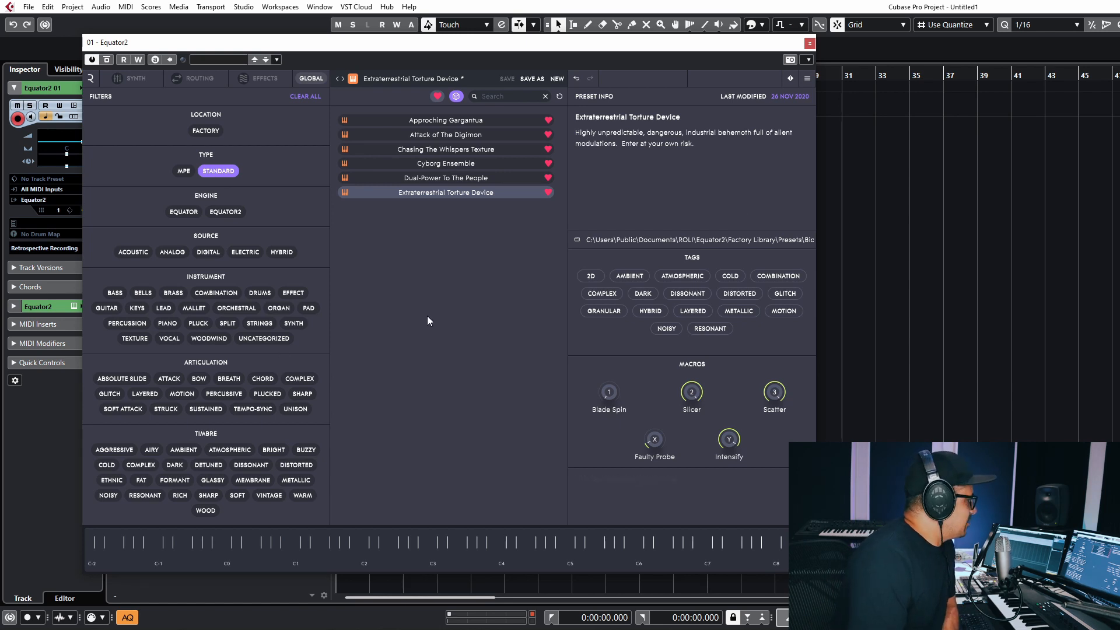
# Show the preset's synth engine and change the type of sound source 1 to Wavetable.
pyautogui.click(140, 82)
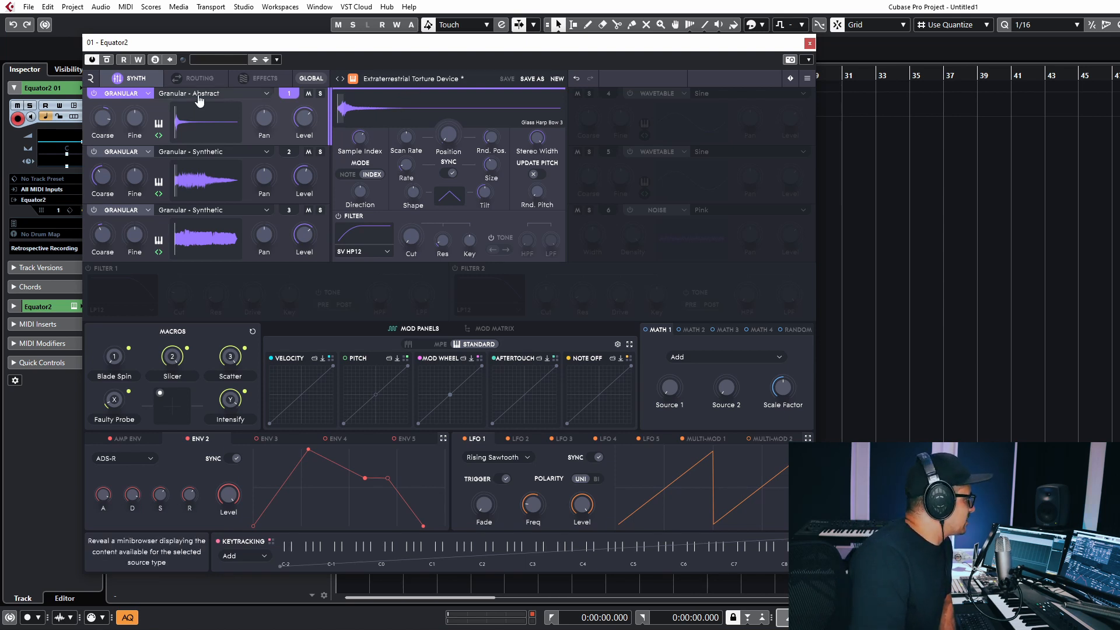
pyautogui.click(293, 99)
pyautogui.click(142, 92)
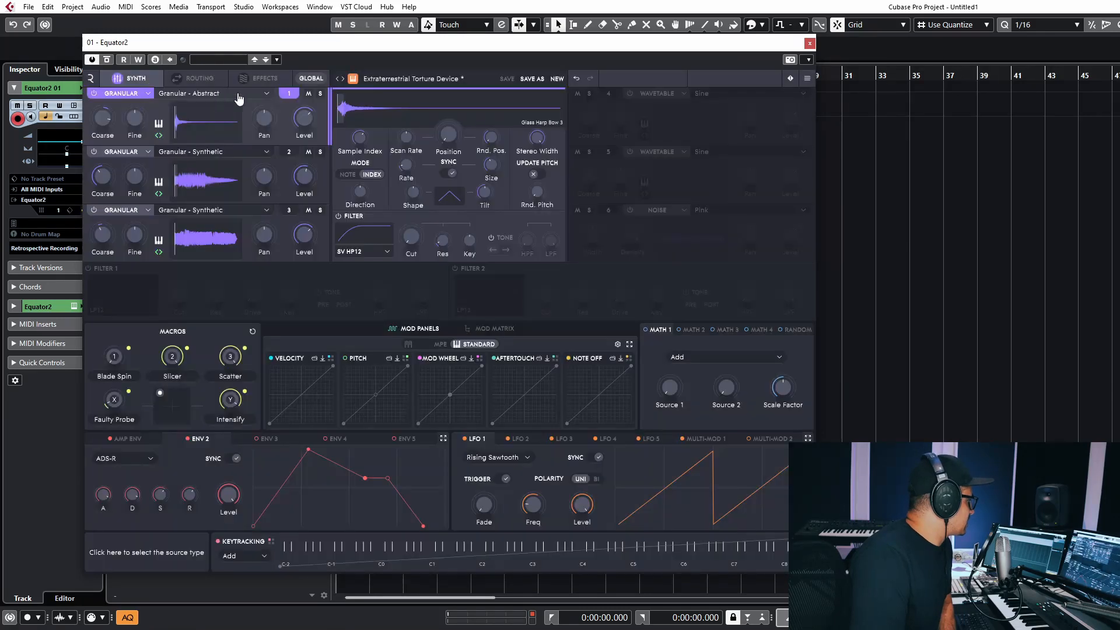
pyautogui.click(142, 95)
pyautogui.click(181, 134)
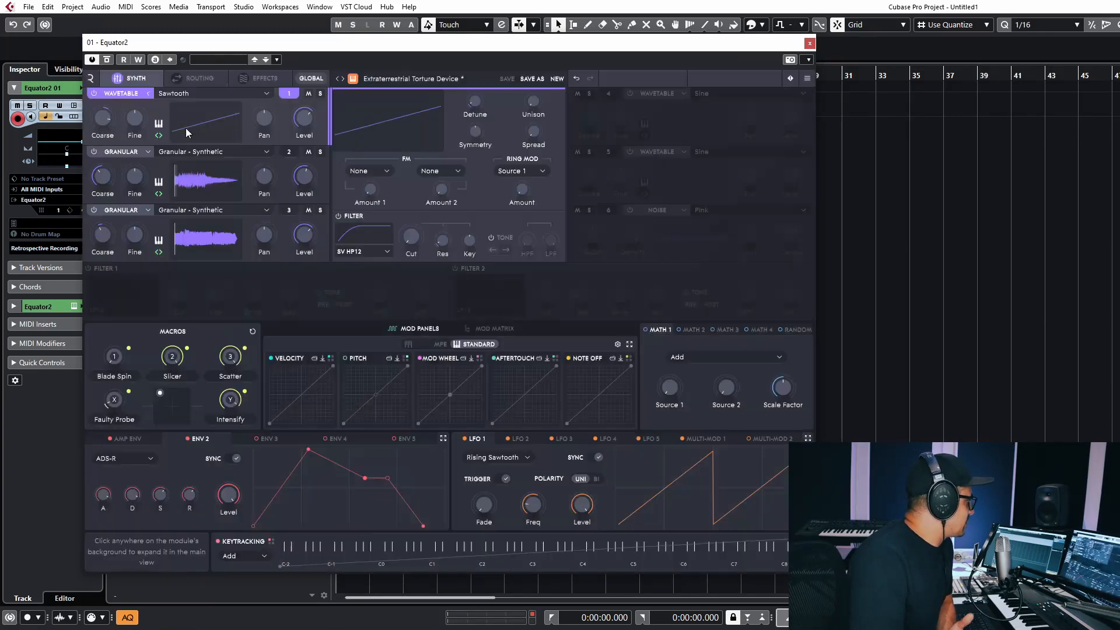
# Look through the factory wavetables and their categories available for source 1, keeping Sawtooth selected.
pyautogui.click(221, 93)
pyautogui.scroll(-10, 450, 204)
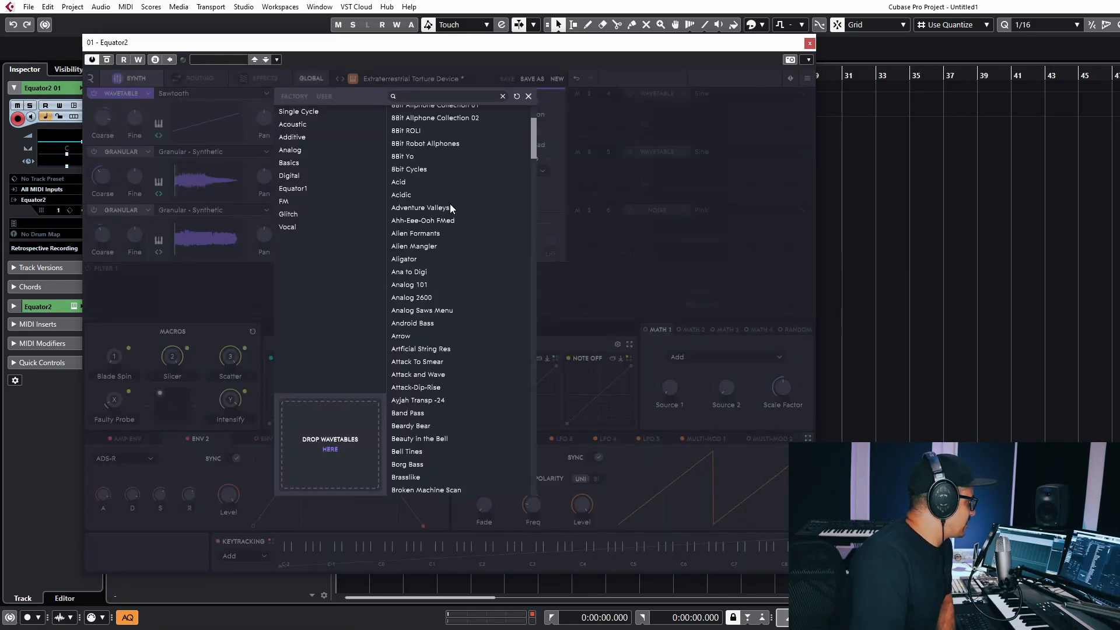
pyautogui.scroll(10, 445, 225)
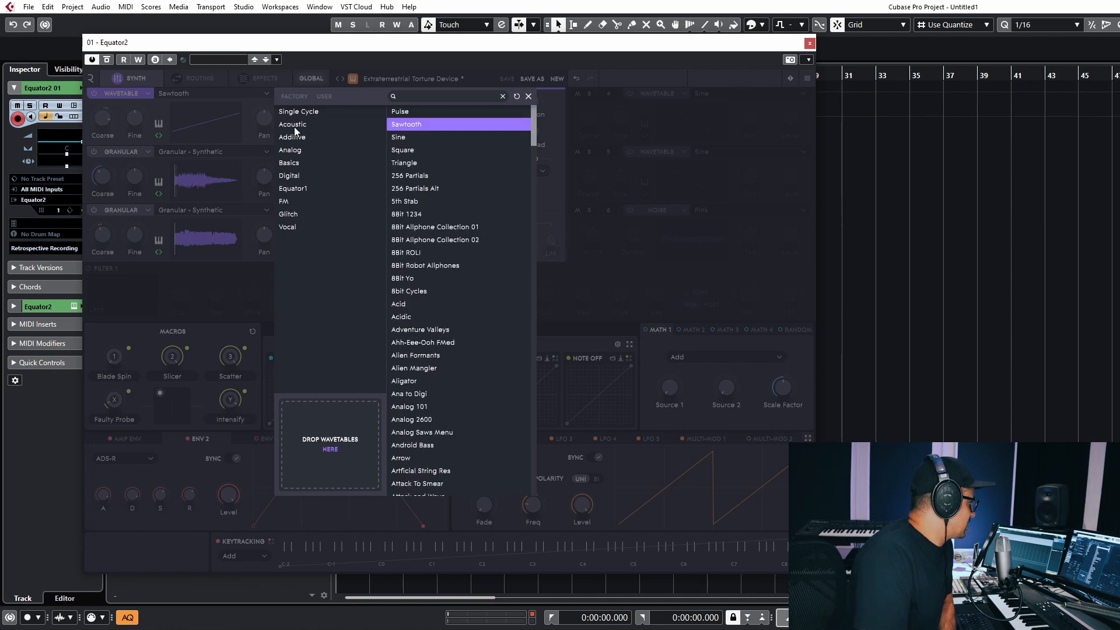
pyautogui.click(176, 143)
pyautogui.click(201, 95)
pyautogui.click(113, 99)
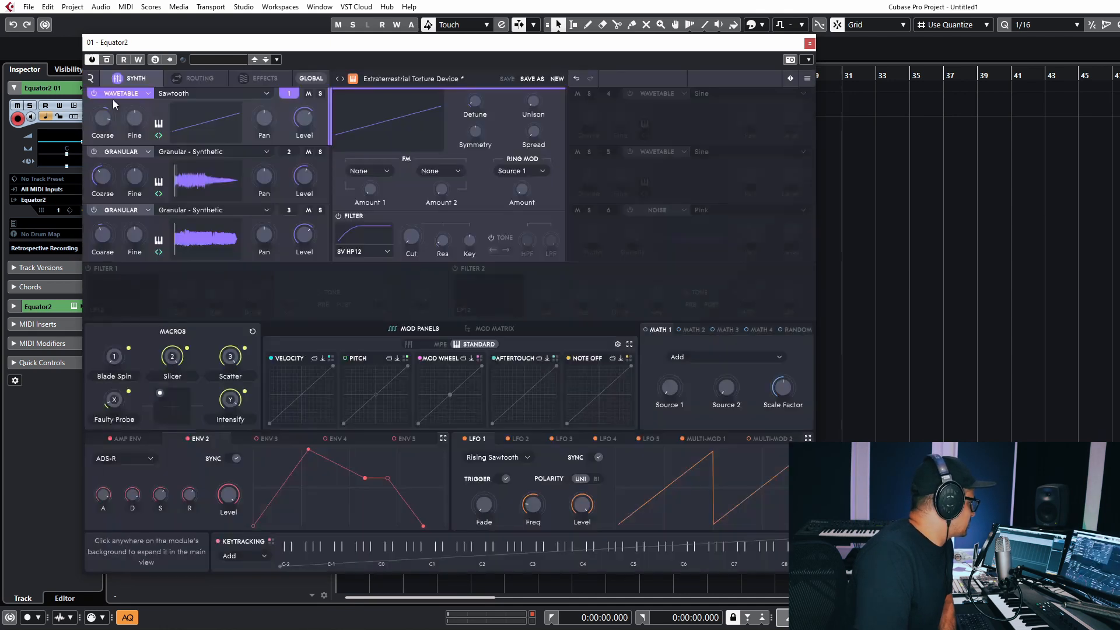
# Change source 1 to Sampler and filter its factory samples by the Analog Synth category.
pyautogui.click(148, 94)
pyautogui.click(246, 123)
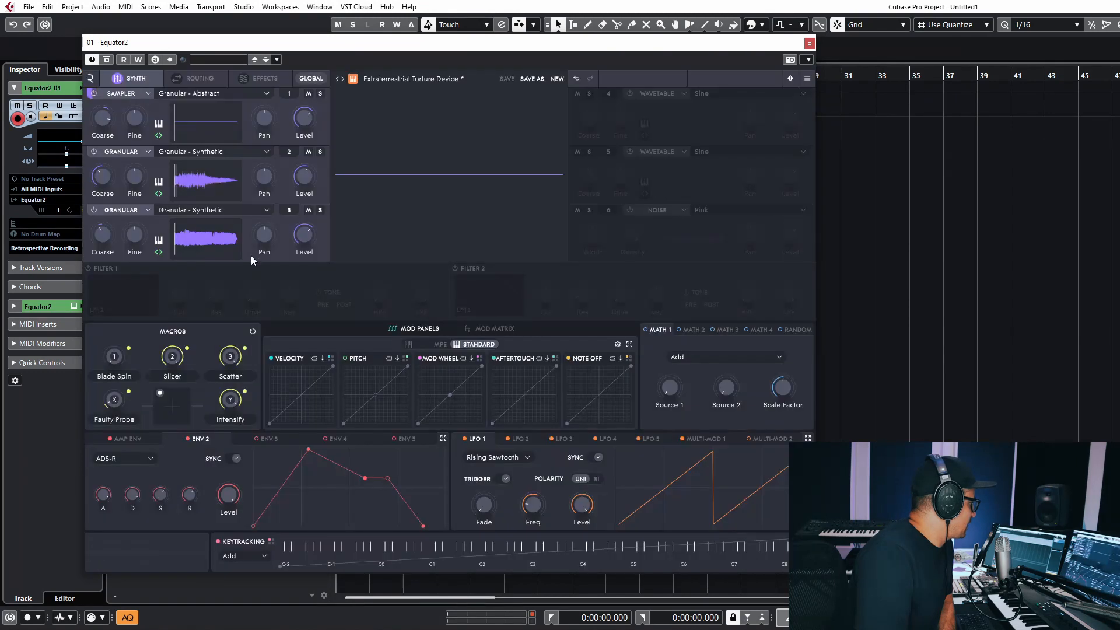
pyautogui.click(220, 92)
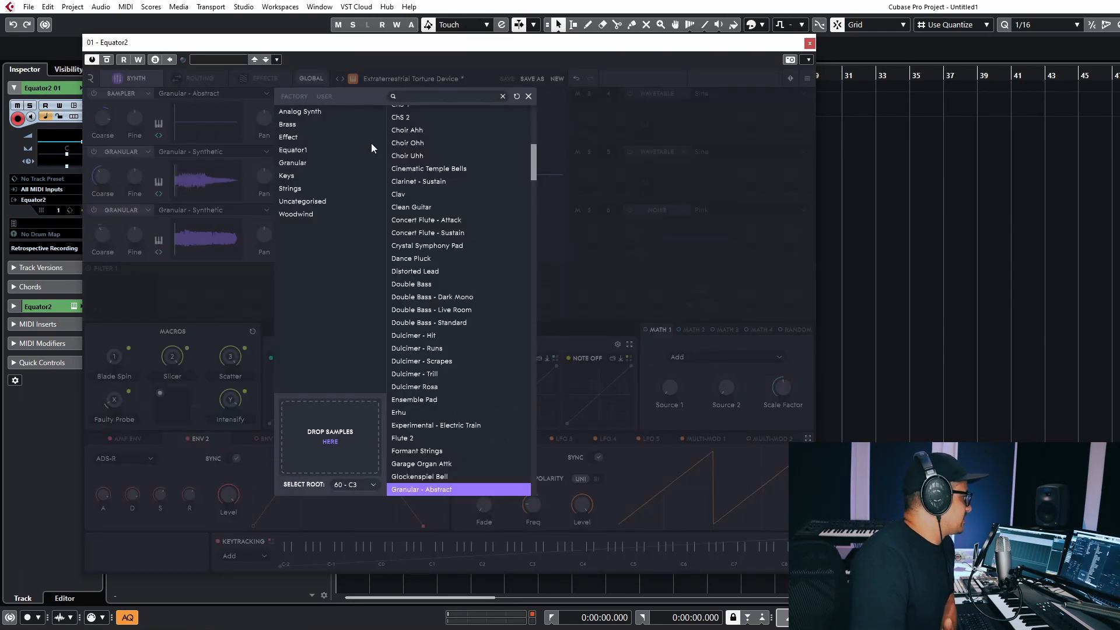
pyautogui.scroll(-5, 457, 313)
pyautogui.click(299, 115)
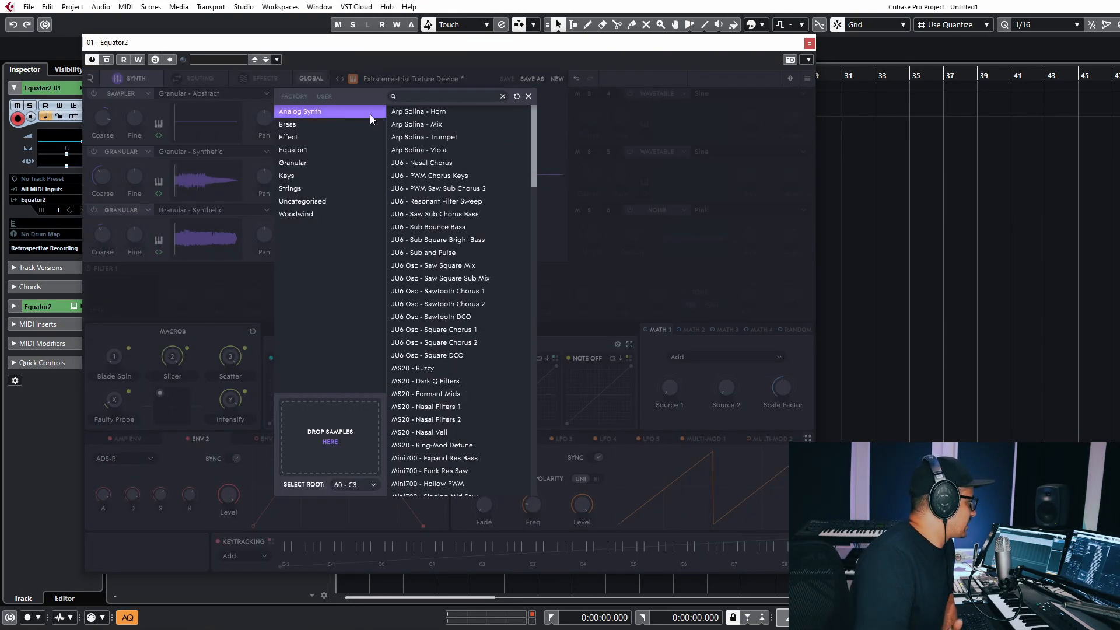
# Examine the factory samples in the Analog Synth, Strings, Keys and Granular categories.
pyautogui.scroll(-6, 436, 215)
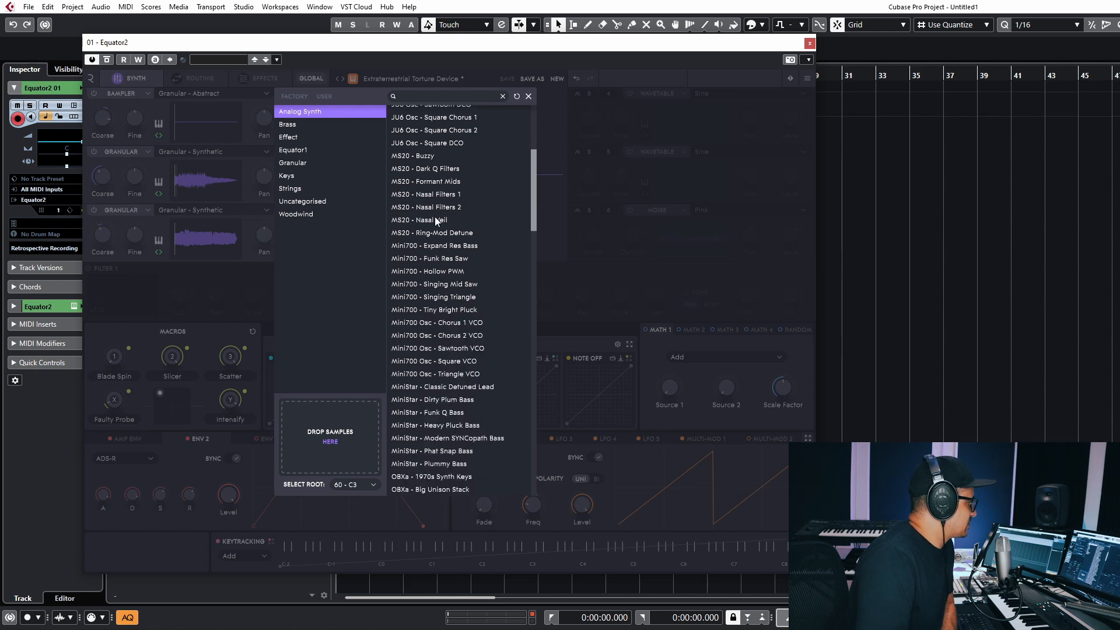
pyautogui.scroll(-20, 436, 220)
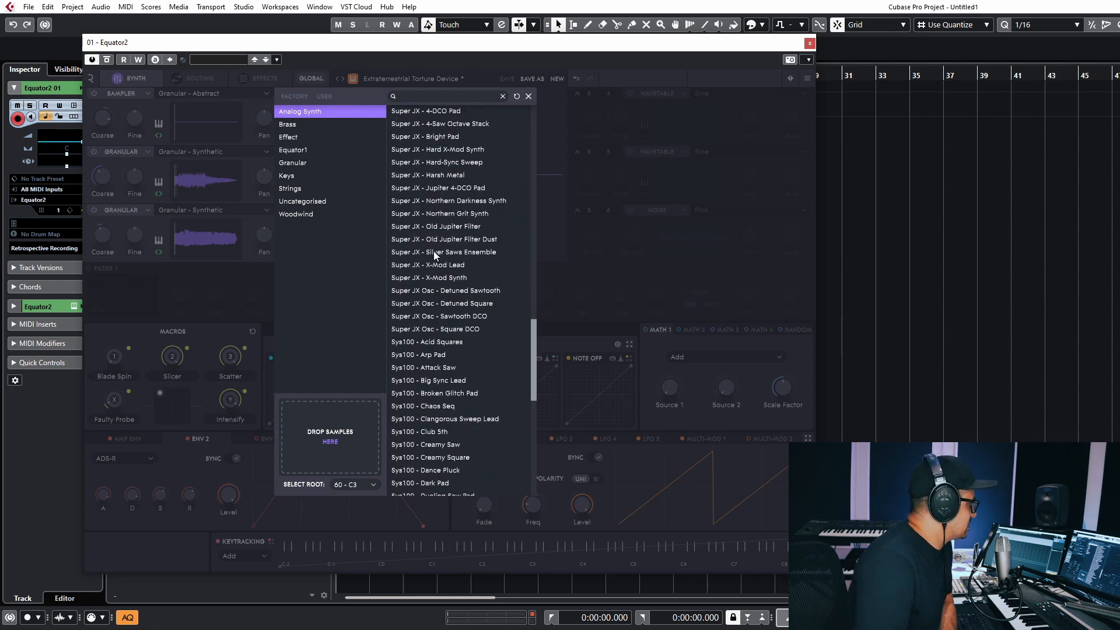
pyautogui.scroll(-11, 434, 254)
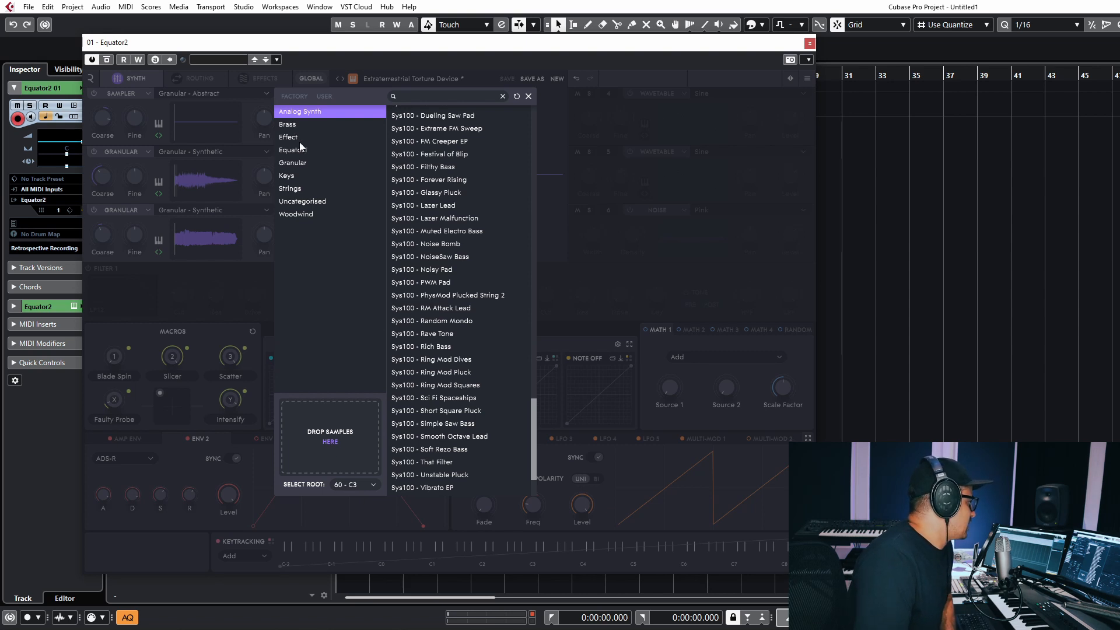
pyautogui.click(298, 190)
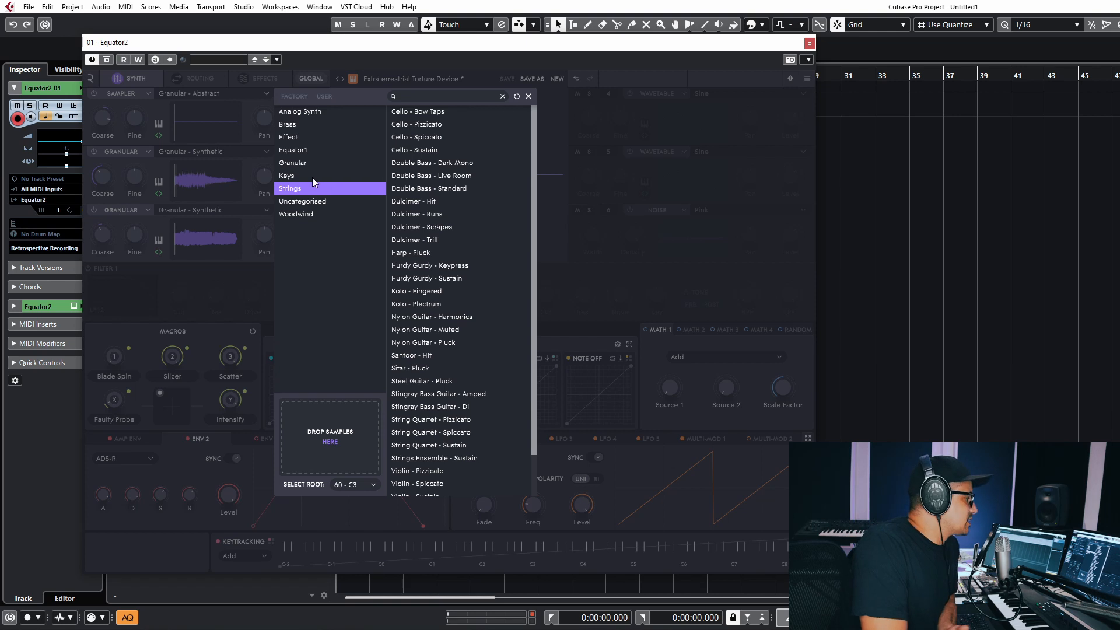
pyautogui.click(311, 176)
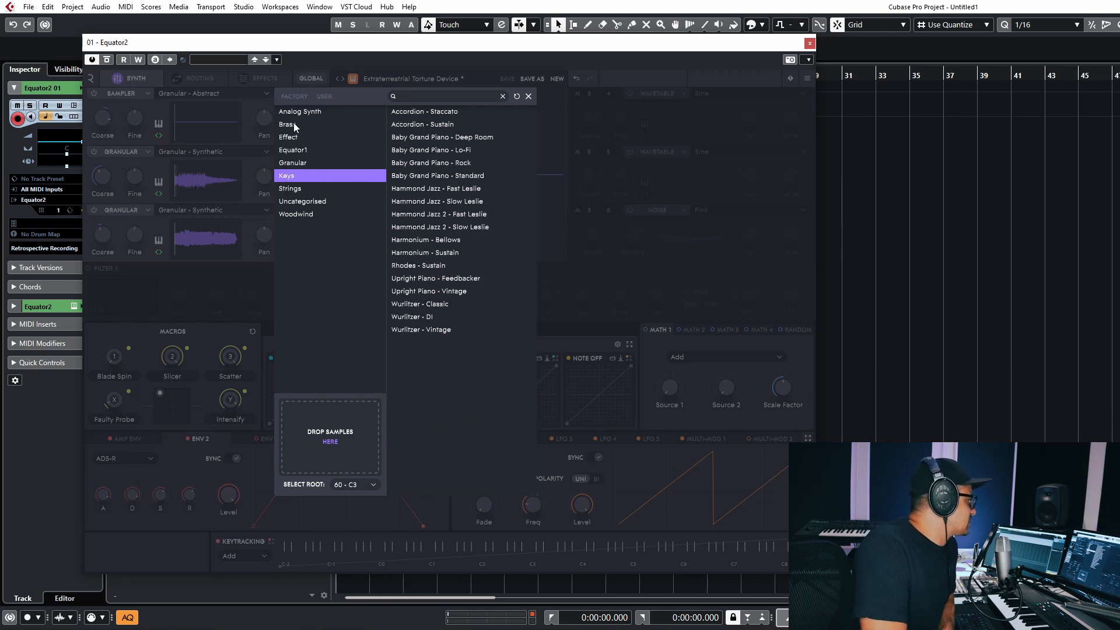
pyautogui.click(310, 114)
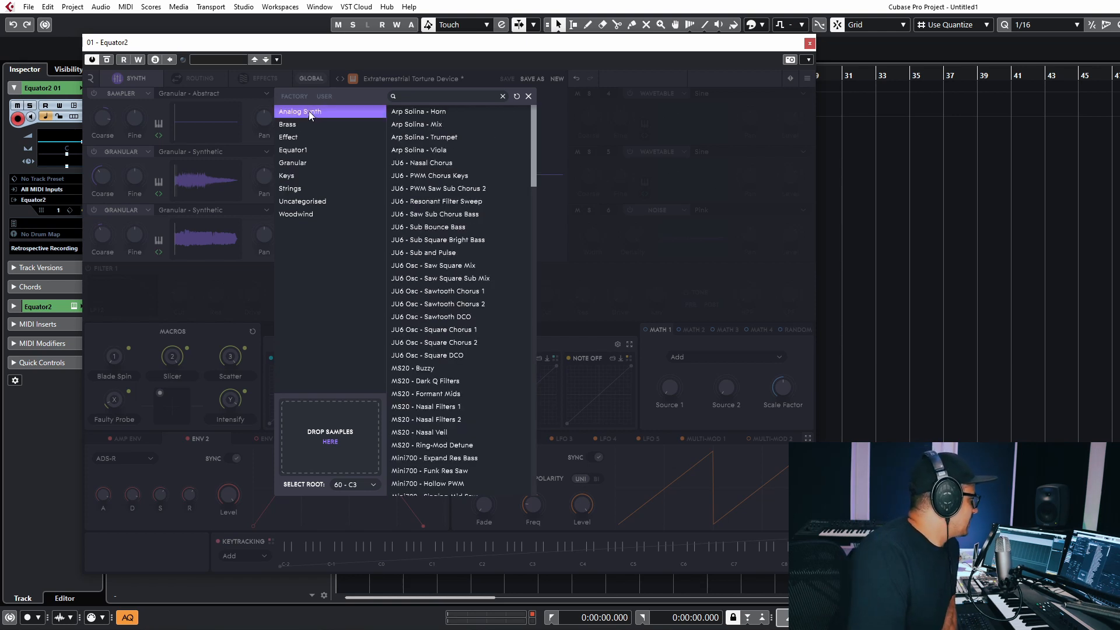
pyautogui.click(310, 114)
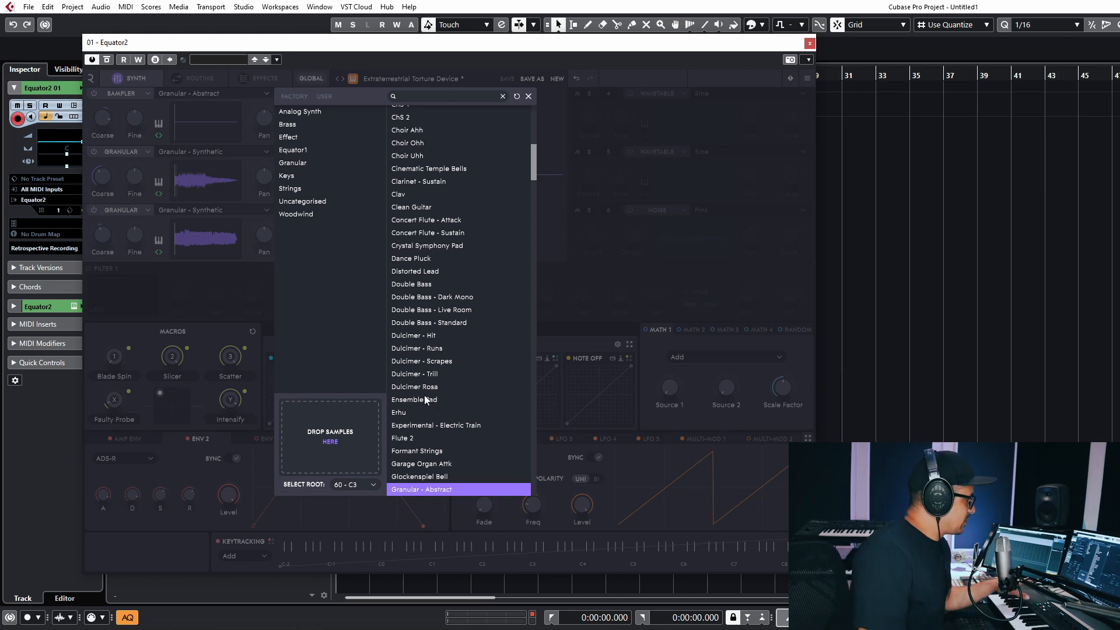
pyautogui.click(303, 164)
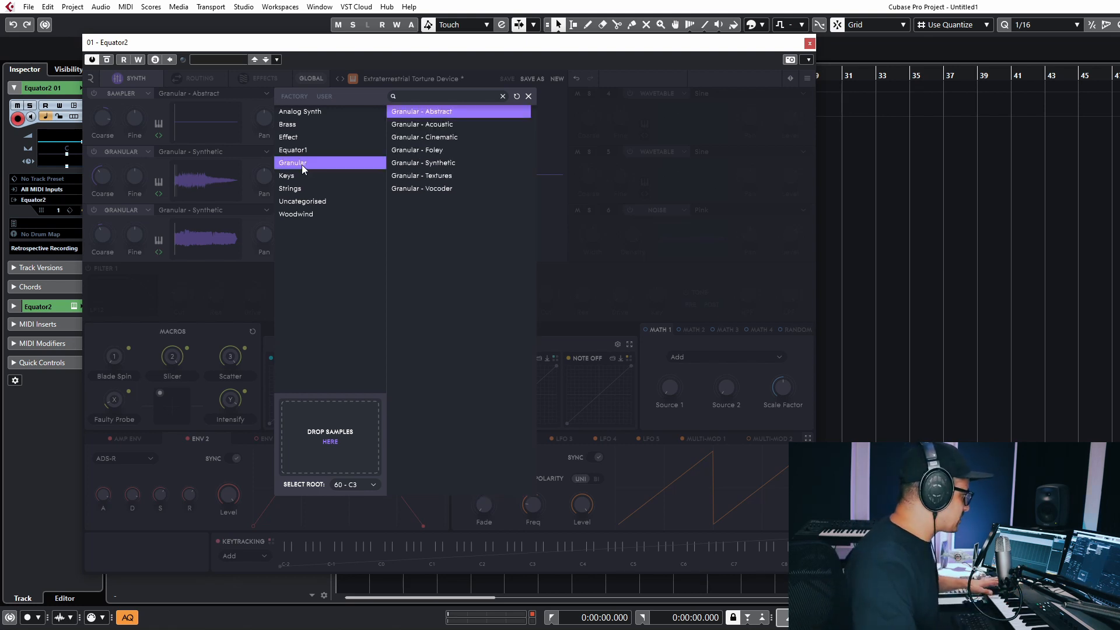
pyautogui.click(306, 164)
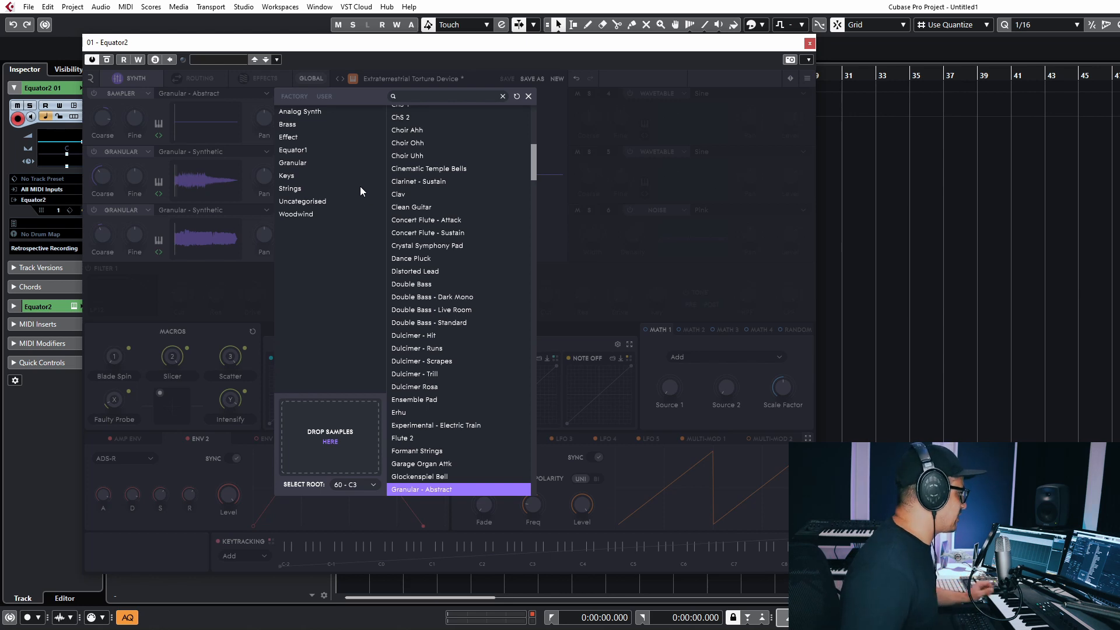
# Start a new blank preset, discarding the unsaved changes to the current one.
pyautogui.click(204, 252)
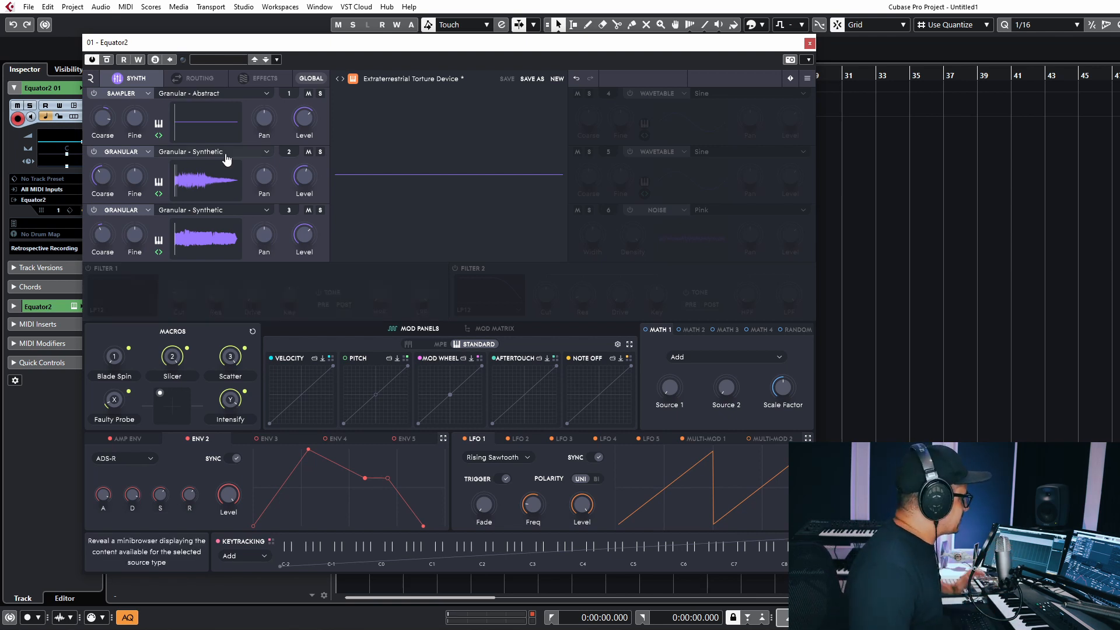
pyautogui.click(557, 79)
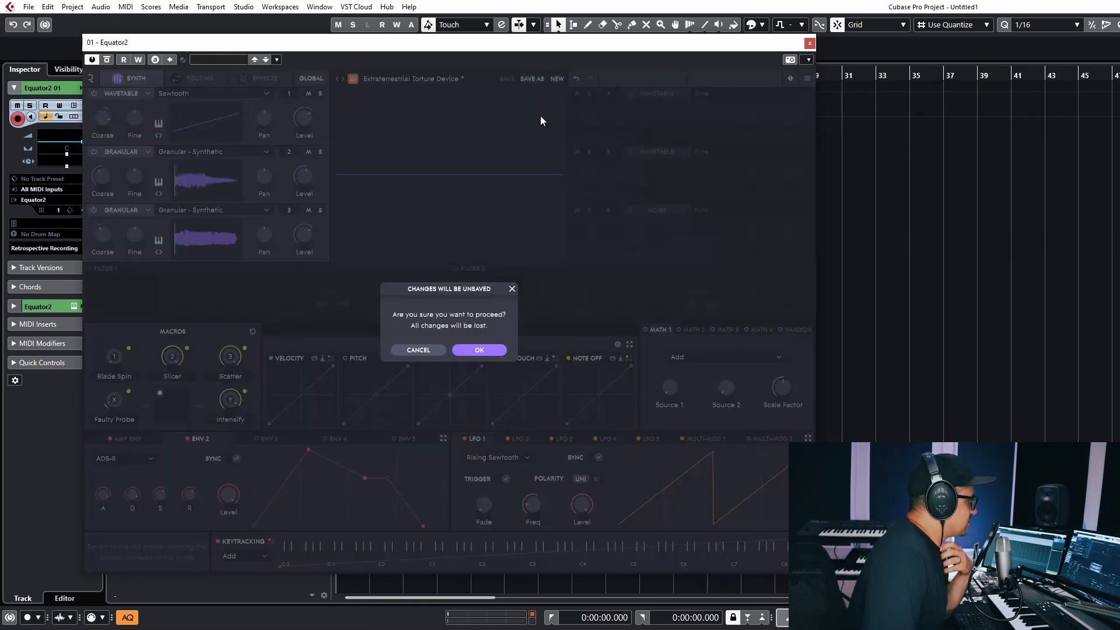
pyautogui.press('Return')
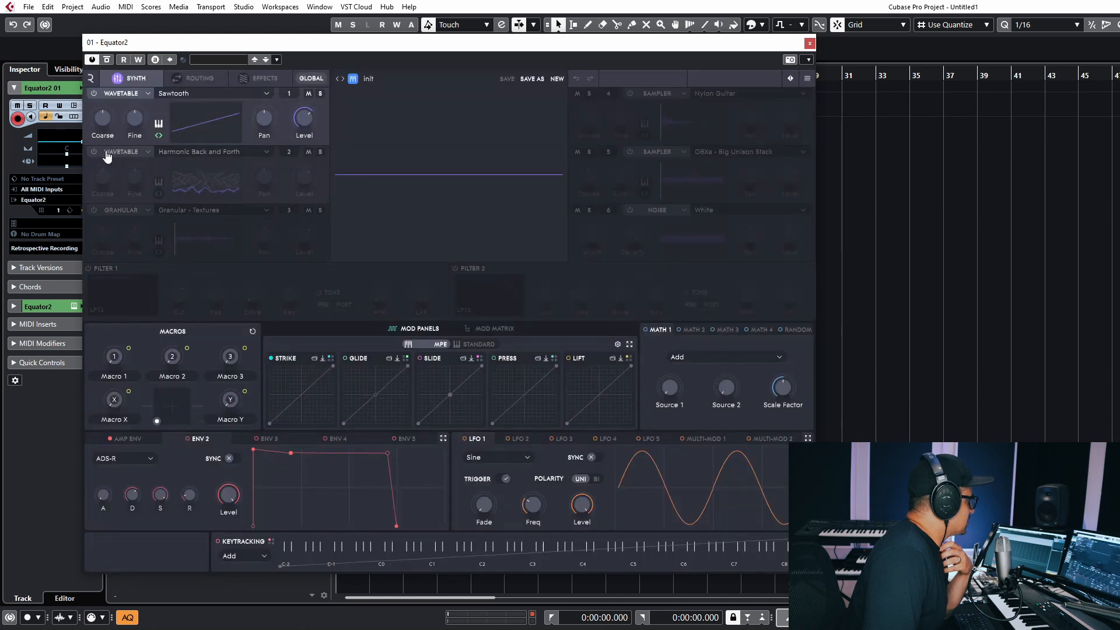
# Enable sound sources 2 and 3 and change the engine type of source 3 to Wavetable.
pyautogui.click(108, 158)
pyautogui.click(97, 217)
pyautogui.click(148, 210)
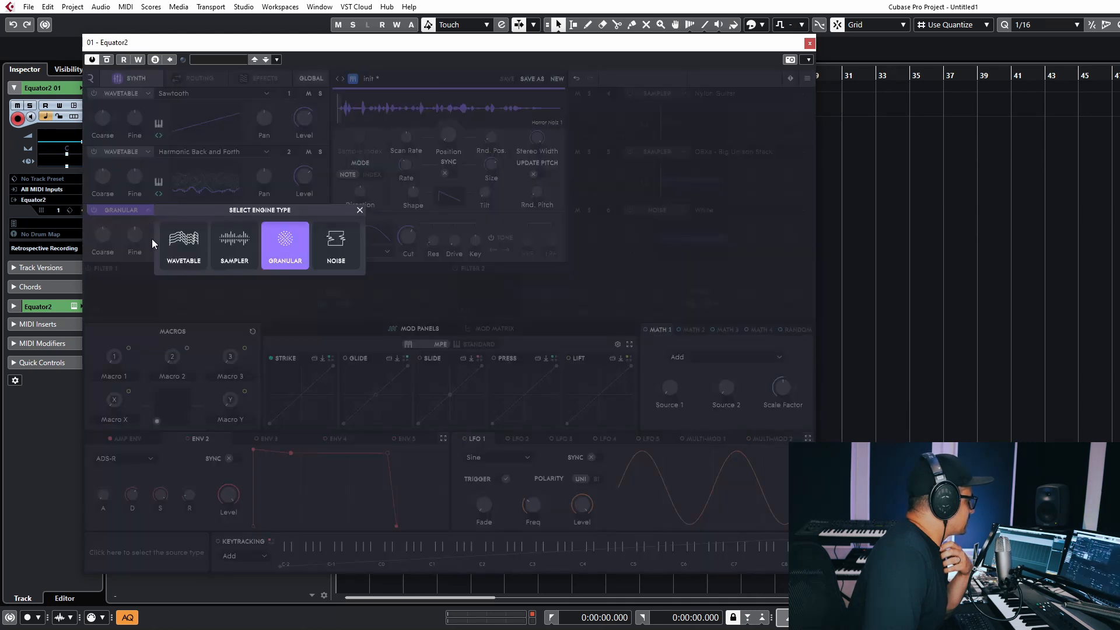
pyautogui.click(173, 235)
# Load the Sine wavetable from the Single Cycle category into source 2.
pyautogui.click(253, 153)
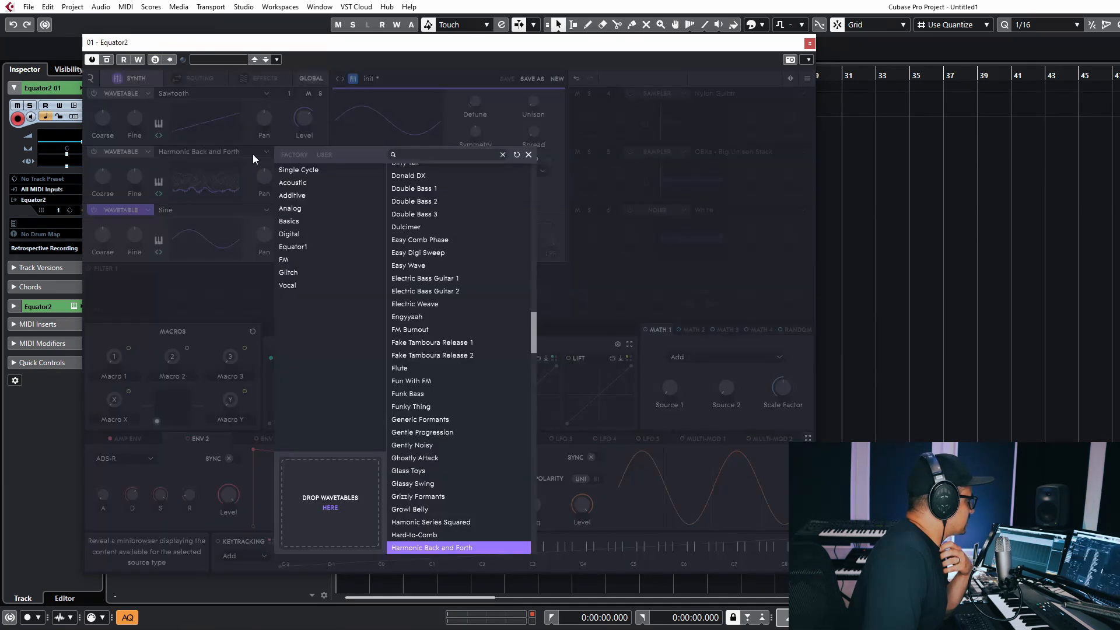
pyautogui.click(306, 169)
pyautogui.click(417, 184)
pyautogui.click(401, 195)
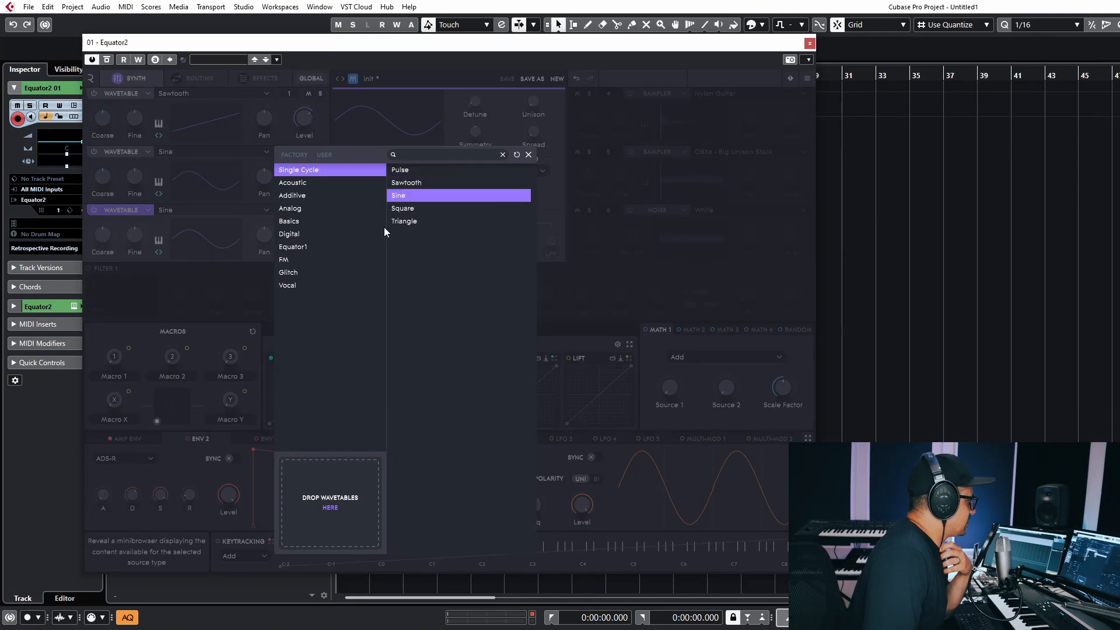
pyautogui.click(211, 309)
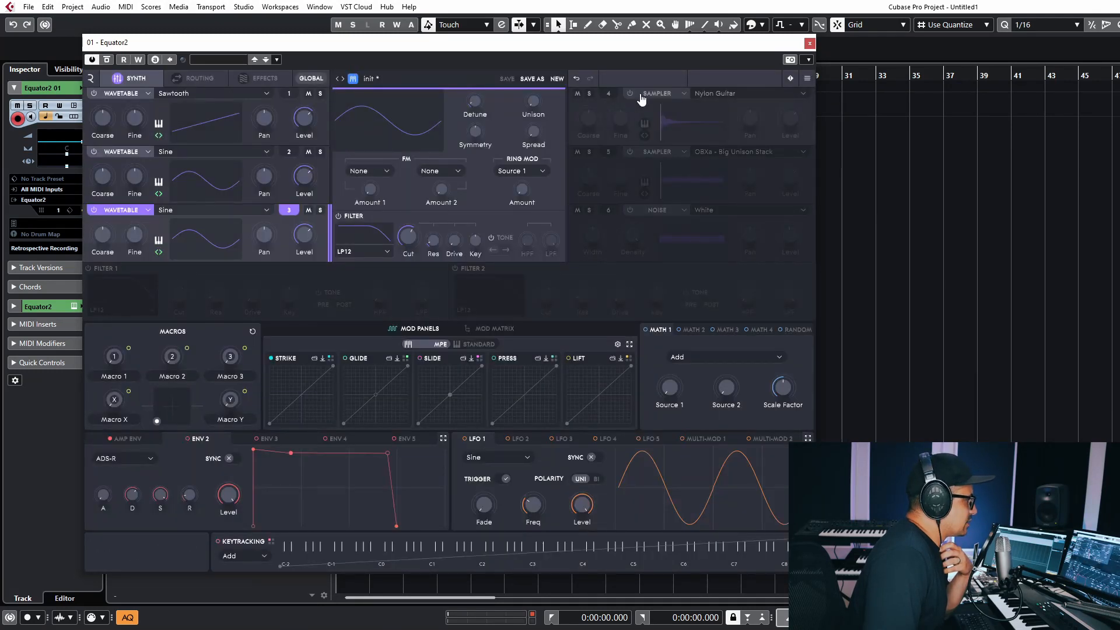
# Enable sound source 4 and change its engine type to Wavetable.
pyautogui.click(641, 99)
pyautogui.click(671, 96)
pyautogui.click(455, 135)
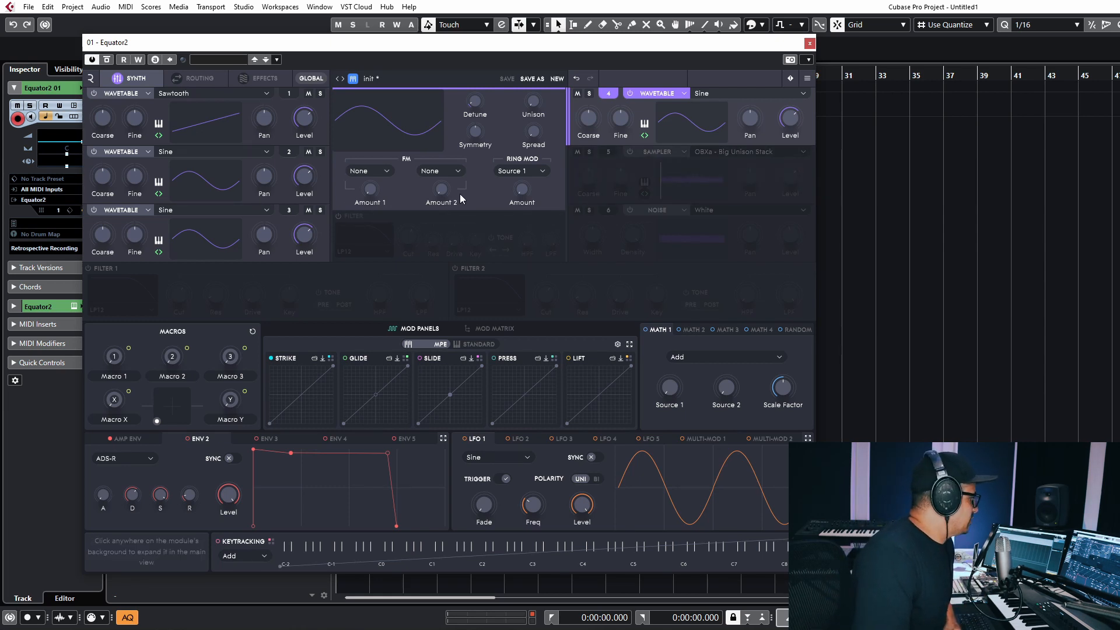
# Mute sources 2, 3 and 4, leaving only source 1 audible.
pyautogui.click(309, 152)
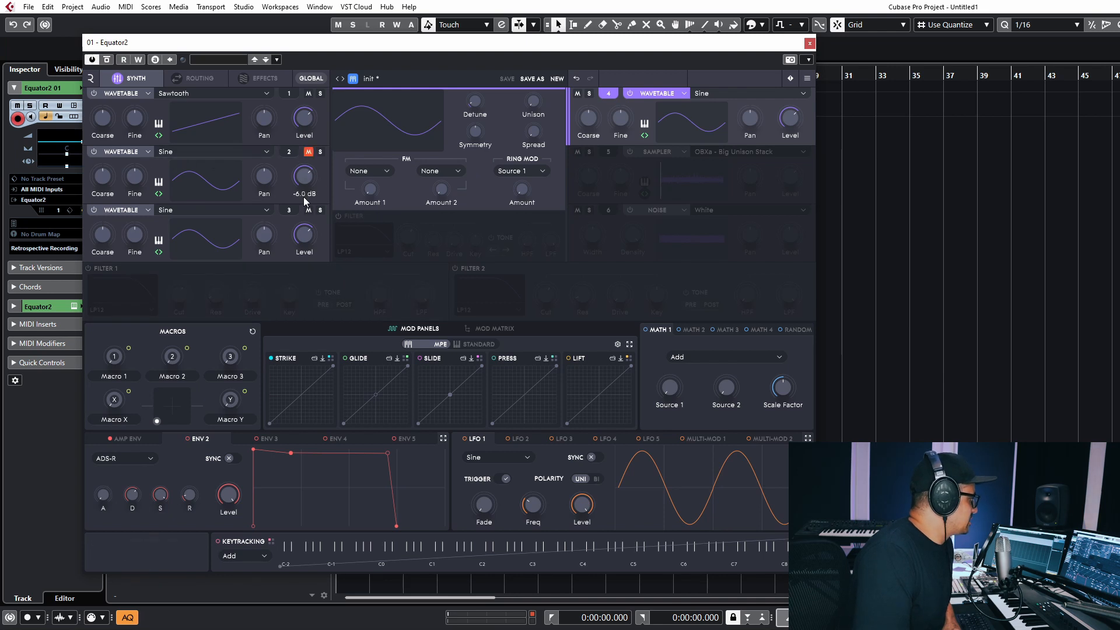
pyautogui.click(308, 210)
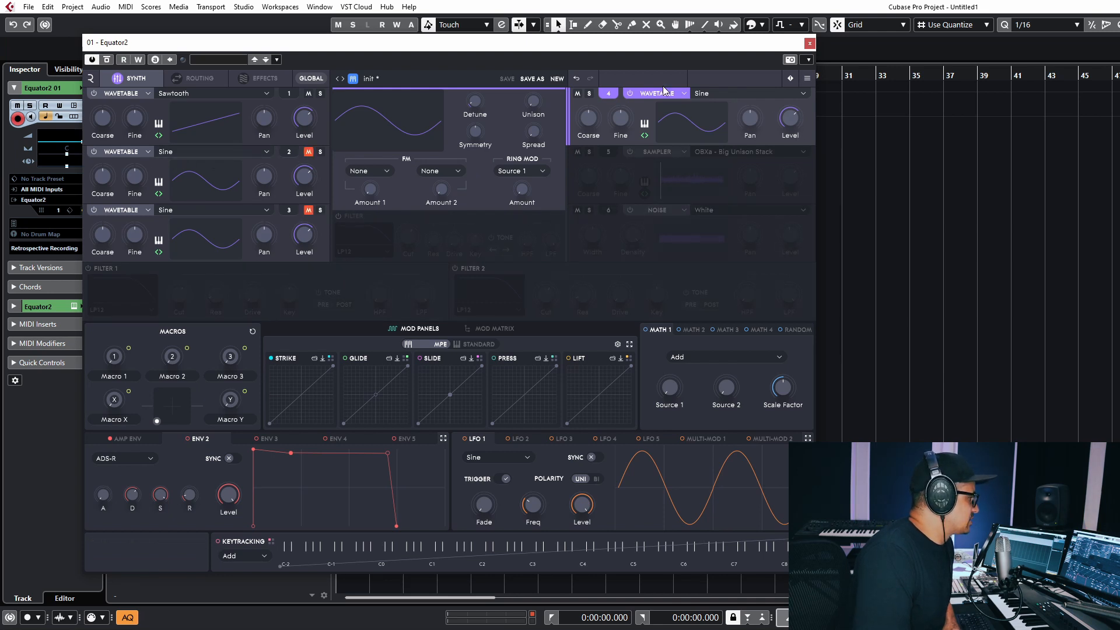
pyautogui.click(577, 93)
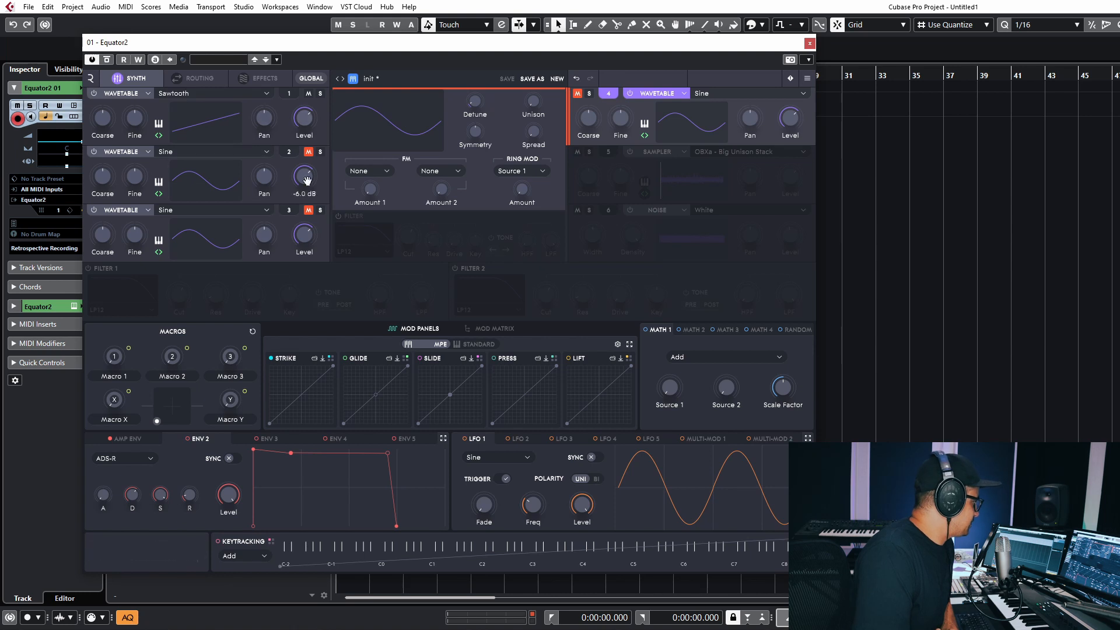
# Set source 2's FM modulators to Source 3 and Source 4, and lower the coarse pitch of source 4.
pyautogui.click(289, 151)
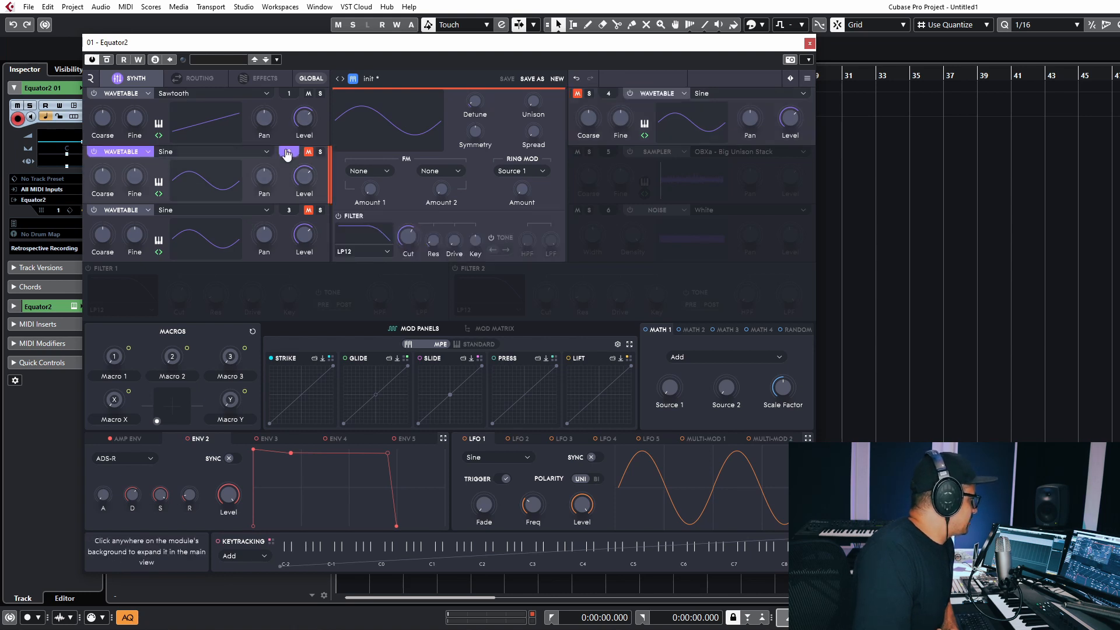
pyautogui.click(385, 171)
pyautogui.click(376, 221)
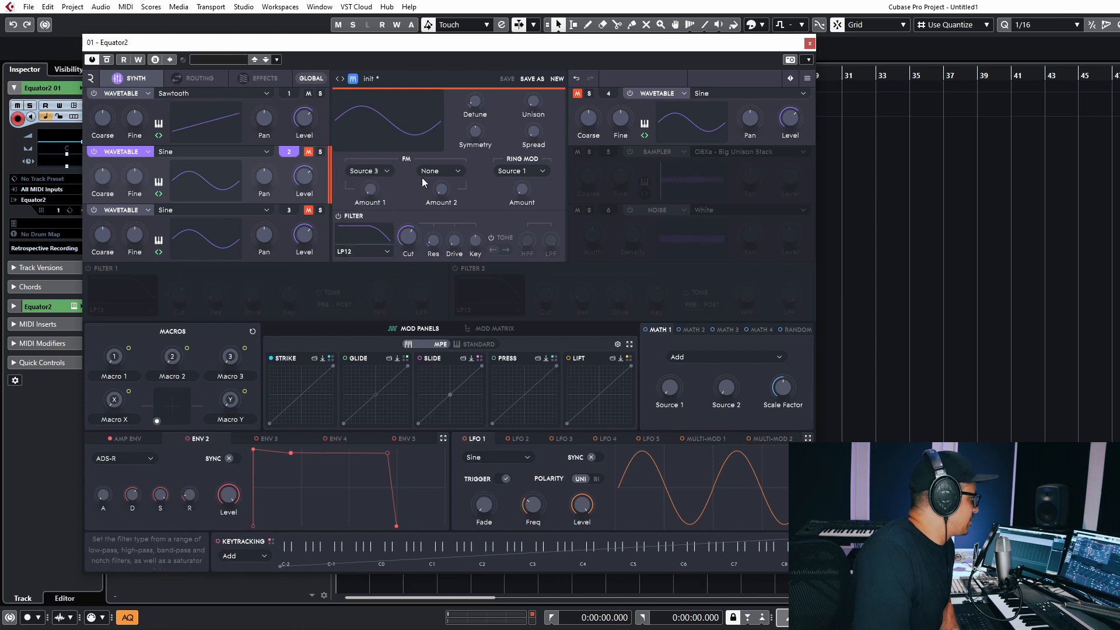
pyautogui.click(425, 172)
pyautogui.click(432, 236)
pyautogui.moveTo(588, 118); pyautogui.dragTo(588, 146)
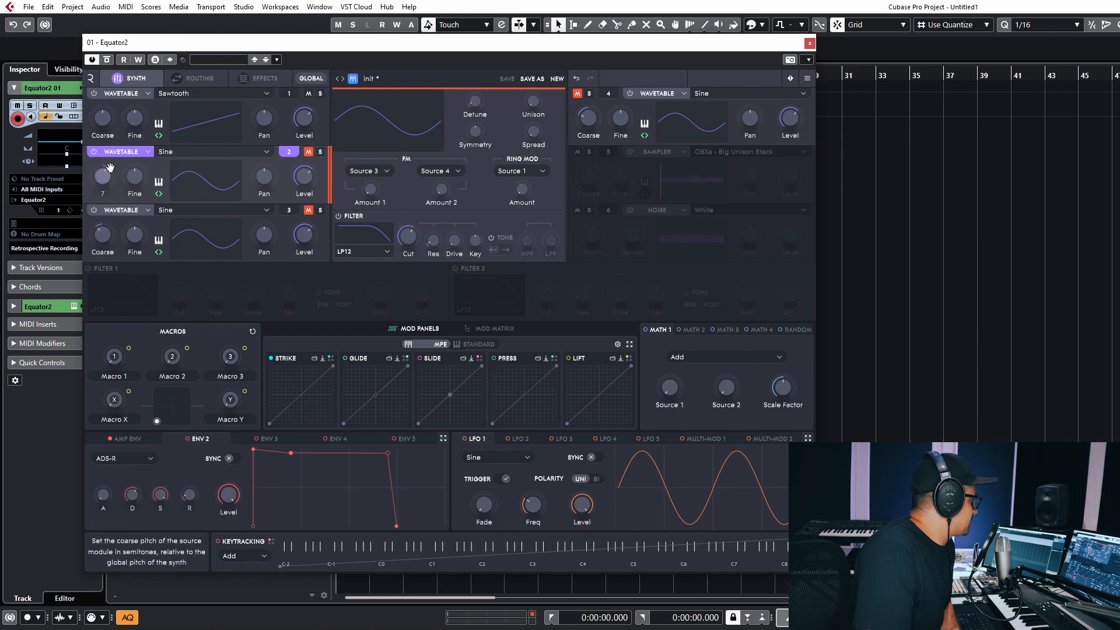
# Load the Sine wavetable into source 1 and set its first FM modulator to Source 2.
pyautogui.click(284, 125)
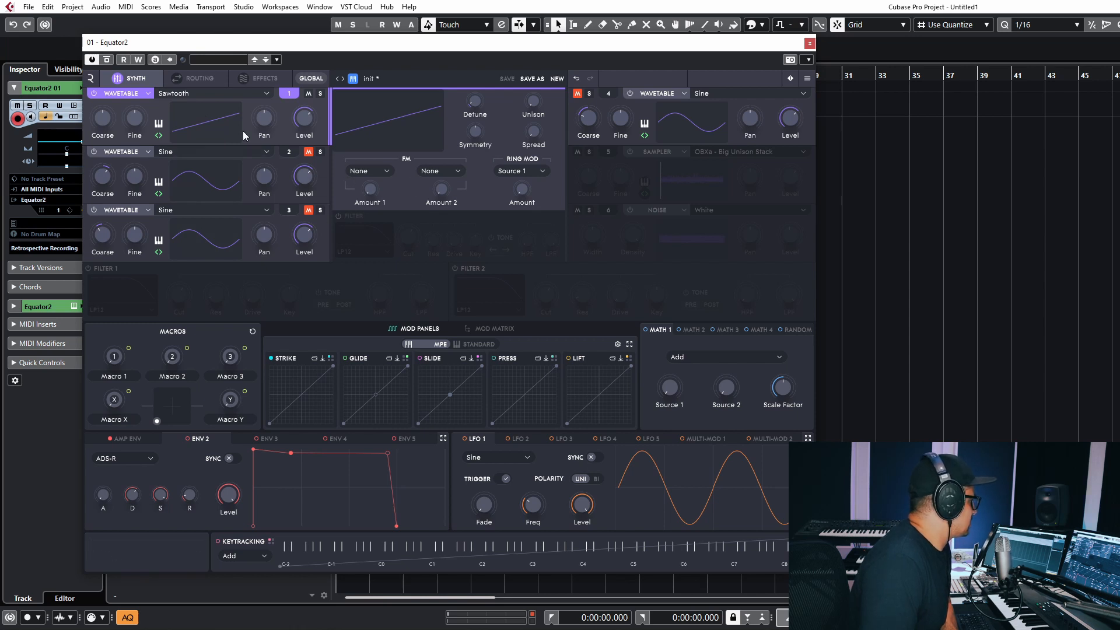
pyautogui.click(240, 109)
pyautogui.doubleClick(404, 138)
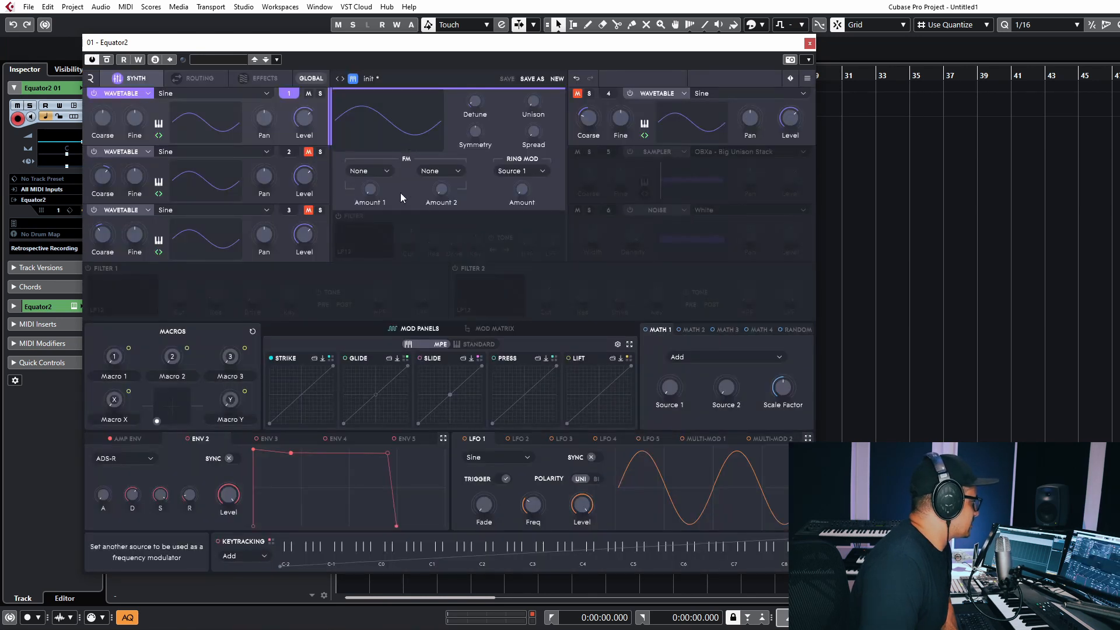
pyautogui.click(376, 173)
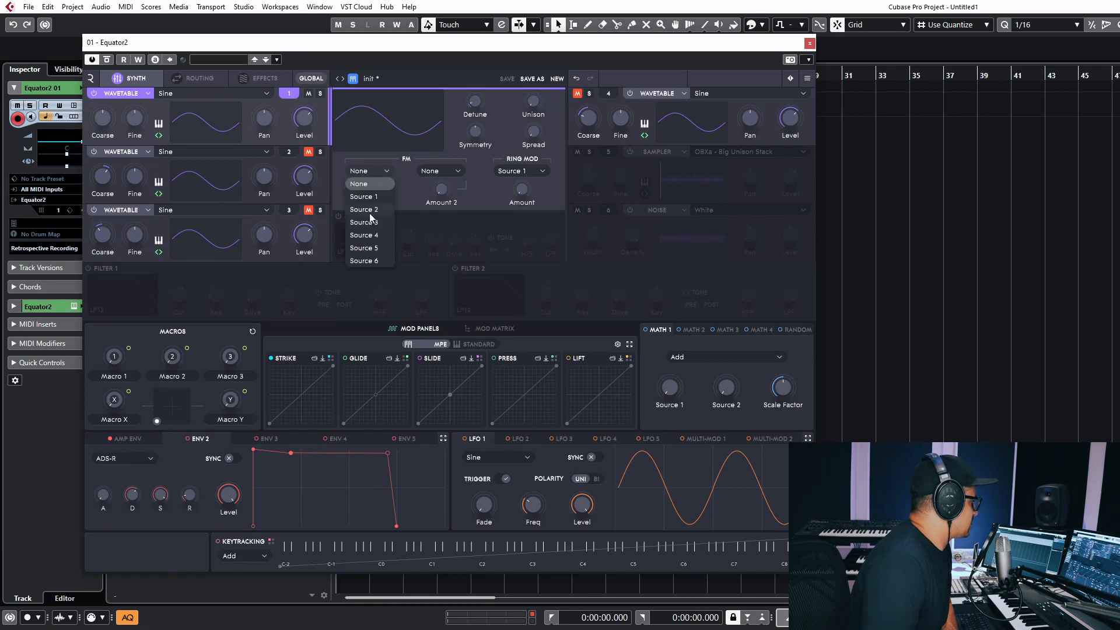
pyautogui.click(369, 211)
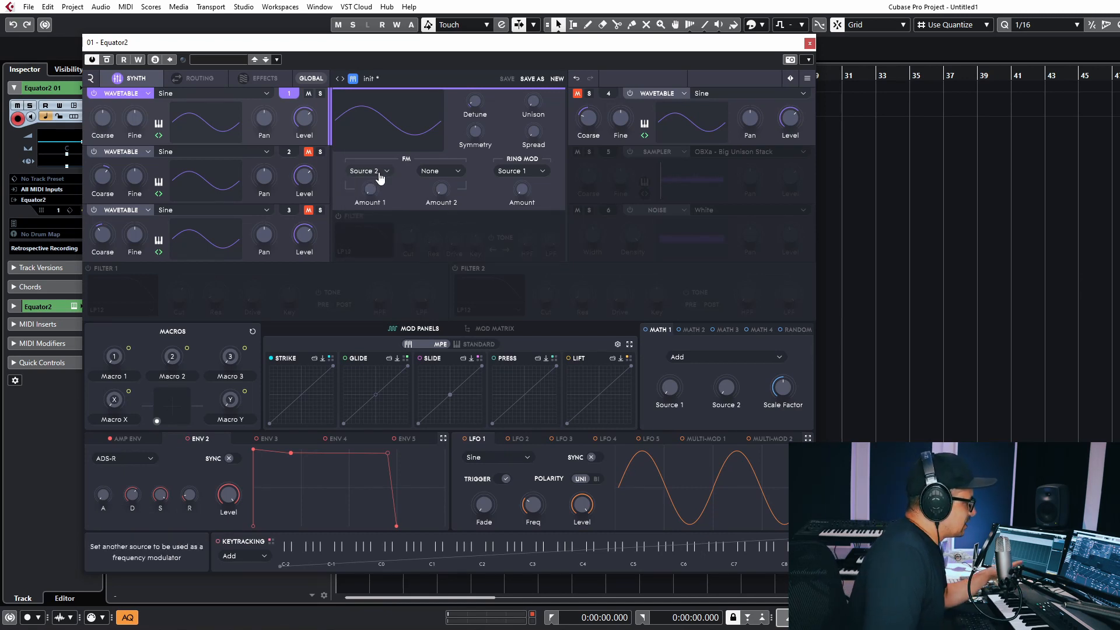
# Try modulating source 1 with itself at varying FM amounts, and restore Source 2 as its first FM modulator.
pyautogui.click(380, 177)
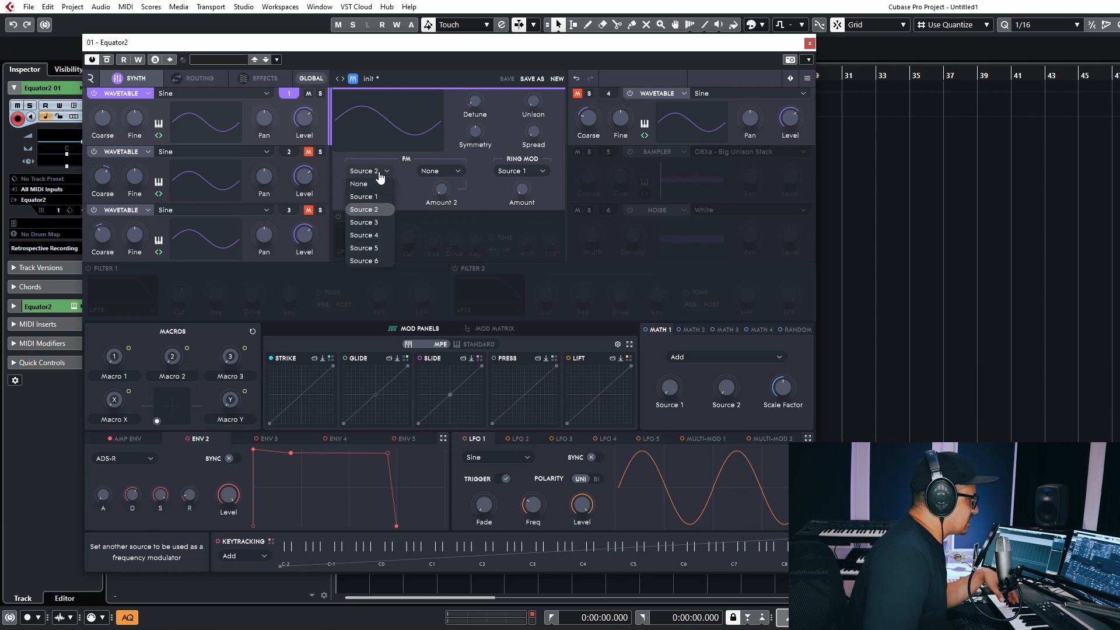
pyautogui.click(380, 193)
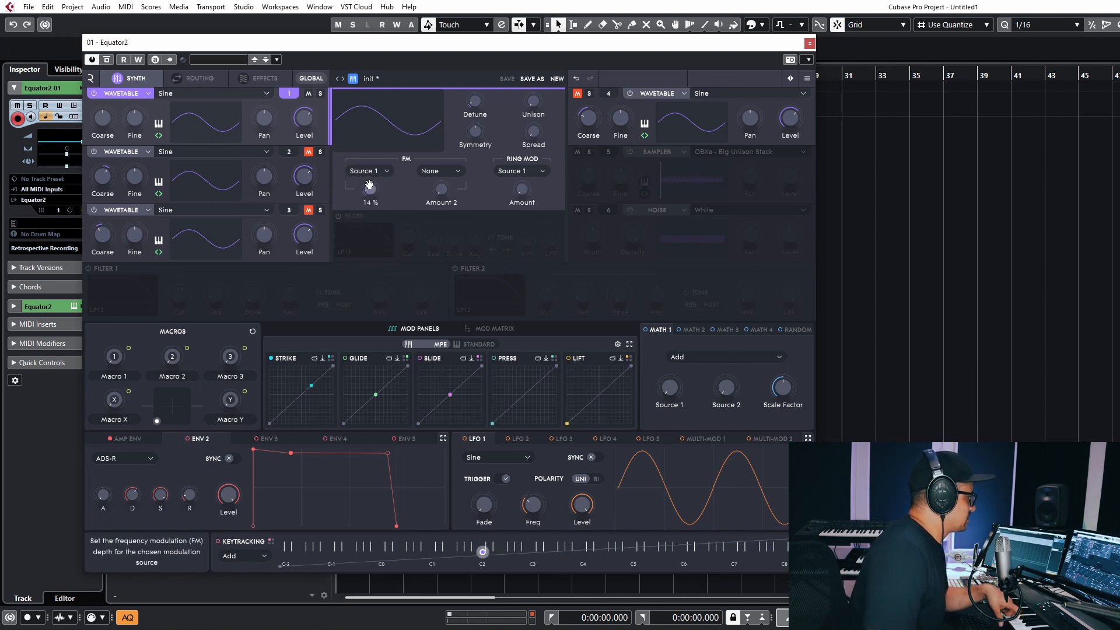
pyautogui.moveTo(380, 160); pyautogui.dragTo(371, 185)
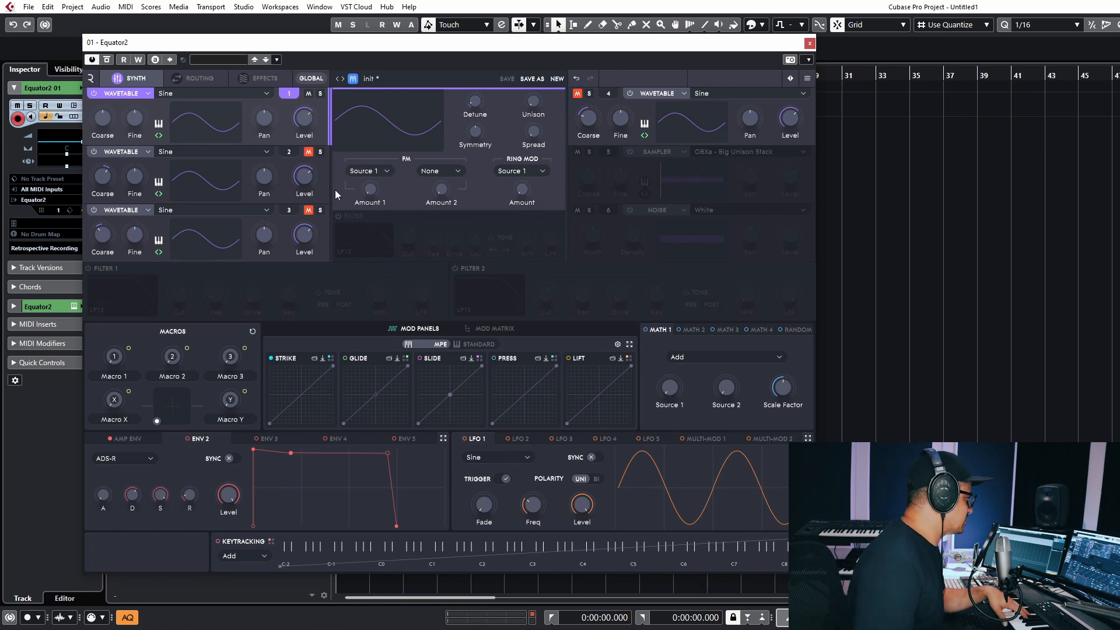
pyautogui.click(375, 173)
pyautogui.click(378, 210)
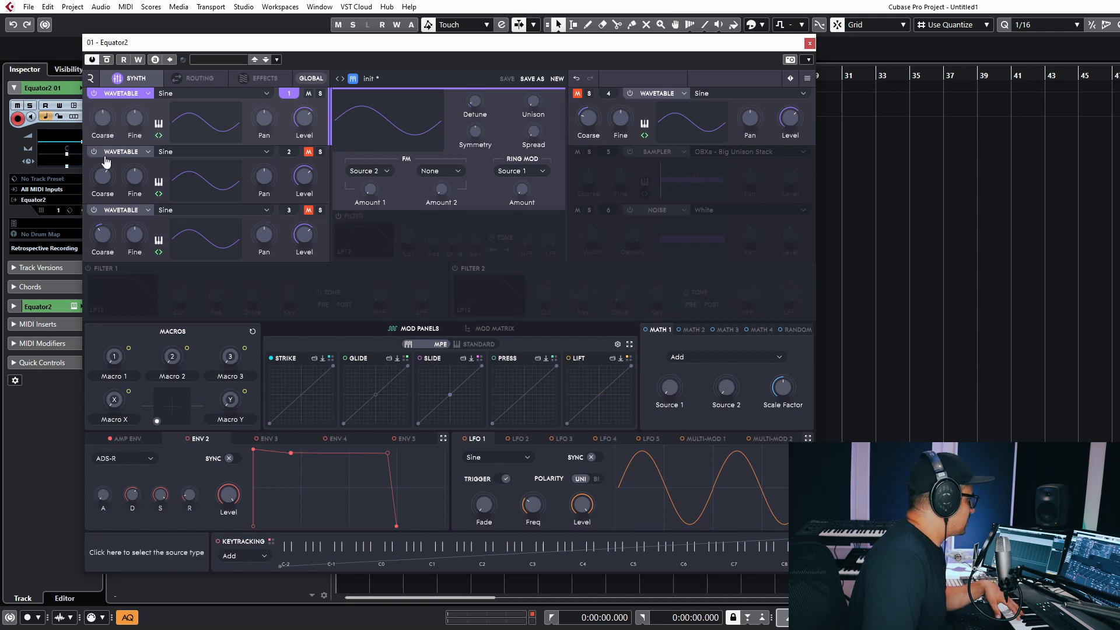
# Audition different FM amounts on source 1 and on both modulators of source 2.
pyautogui.click(289, 153)
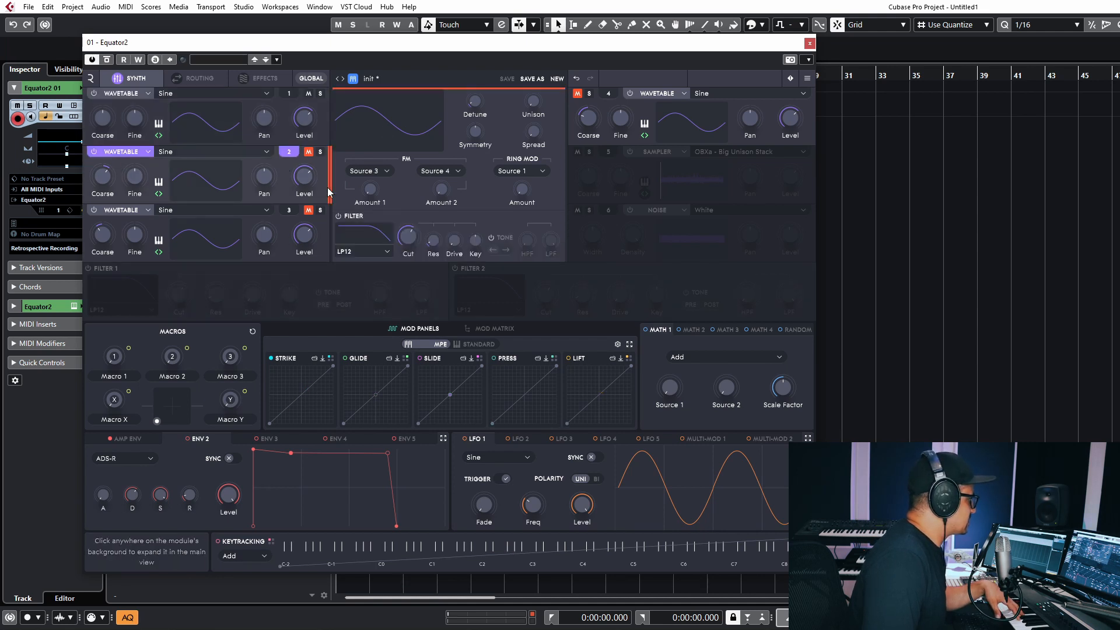
pyautogui.click(290, 94)
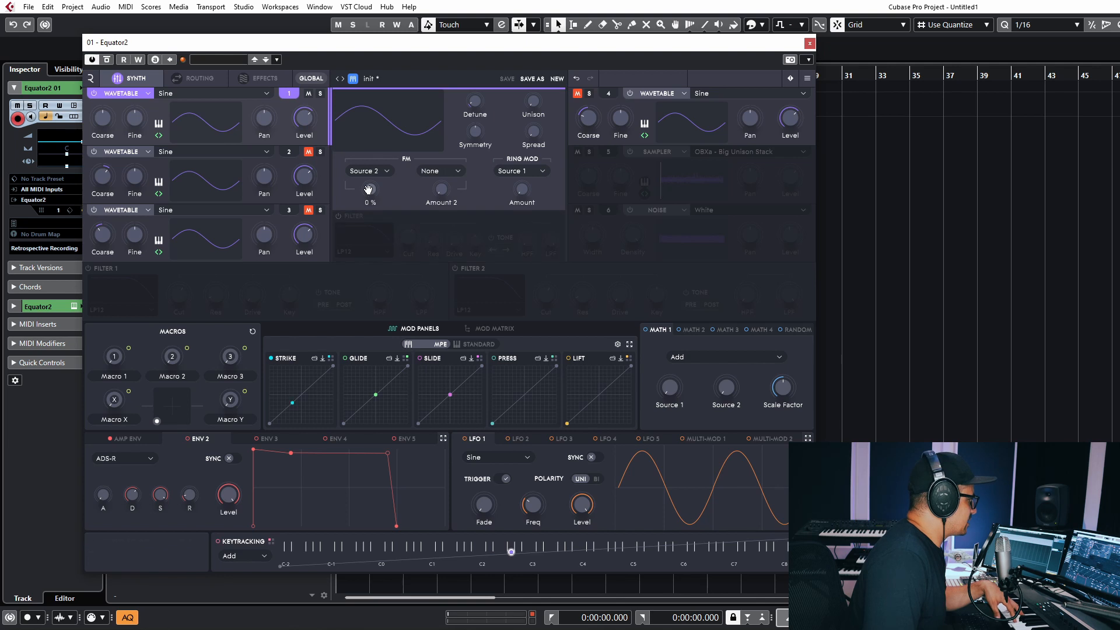
pyautogui.click(289, 152)
pyautogui.moveTo(374, 190)
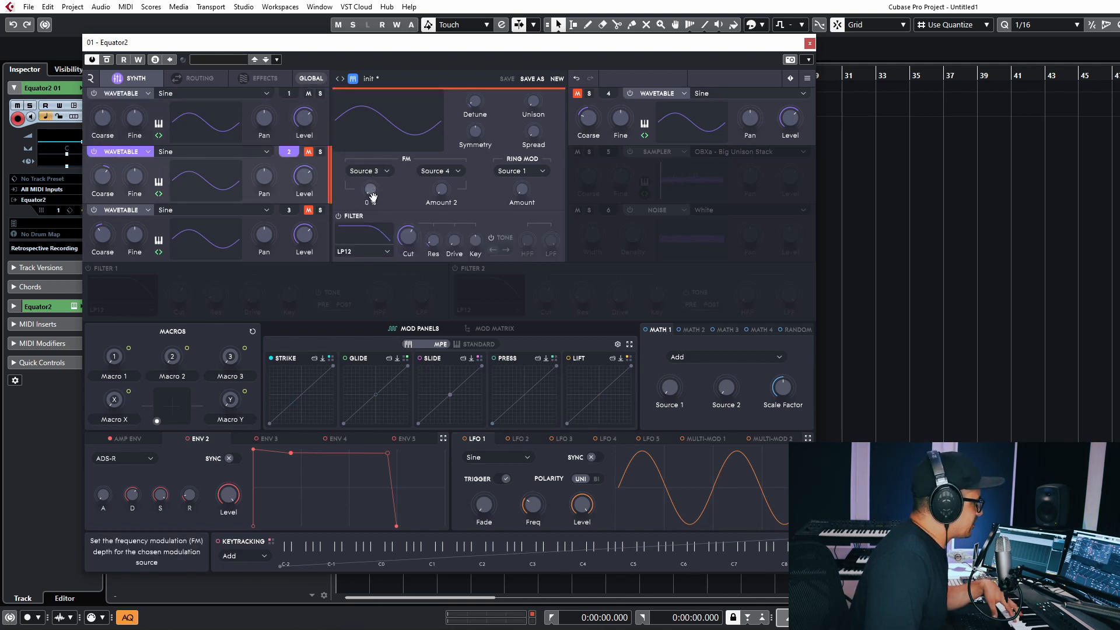
pyautogui.moveTo(371, 191); pyautogui.dragTo(371, 187)
pyautogui.moveTo(445, 192); pyautogui.dragTo(445, 177)
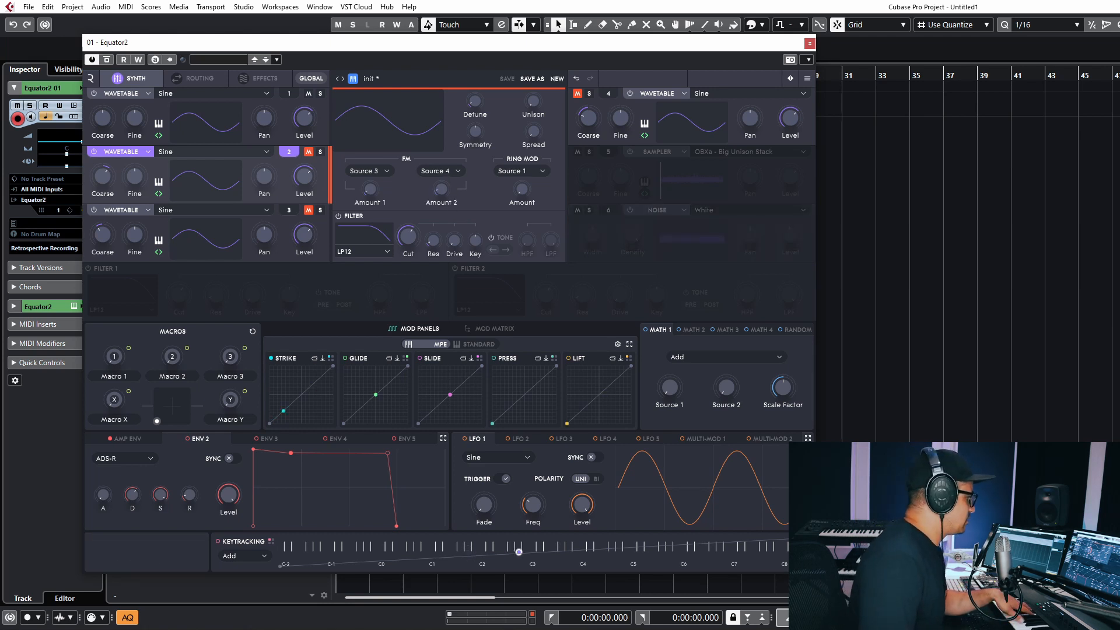
# Assign LFO 2 to source 2's FM Amount 2 at about 25%, with a slower frequency and bipolar polarity.
pyautogui.click(517, 440)
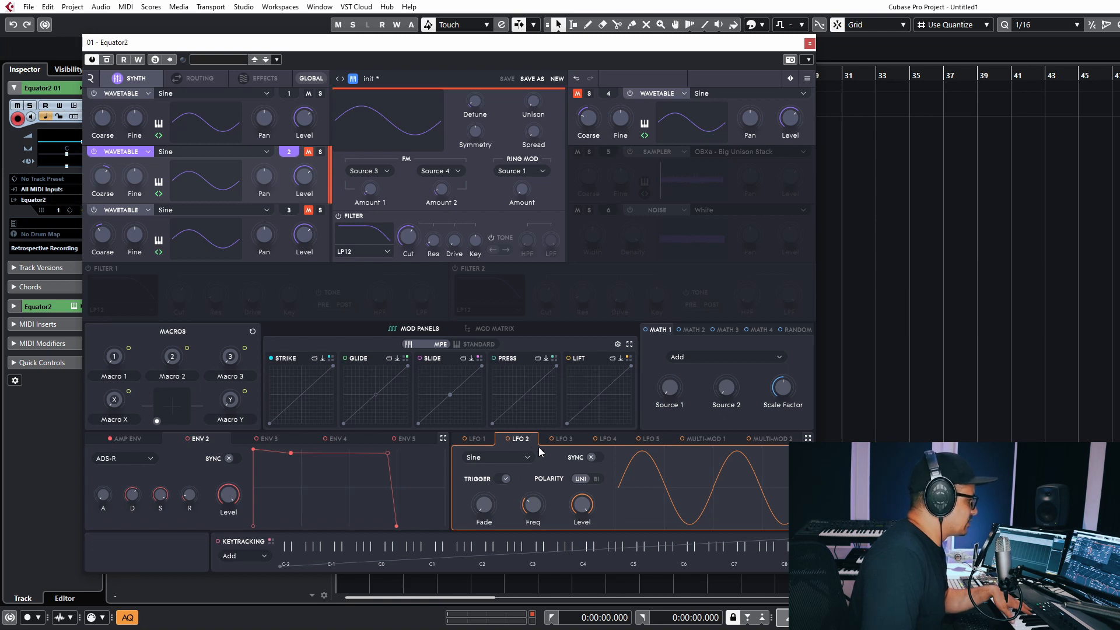
pyautogui.moveTo(533, 503); pyautogui.dragTo(538, 517)
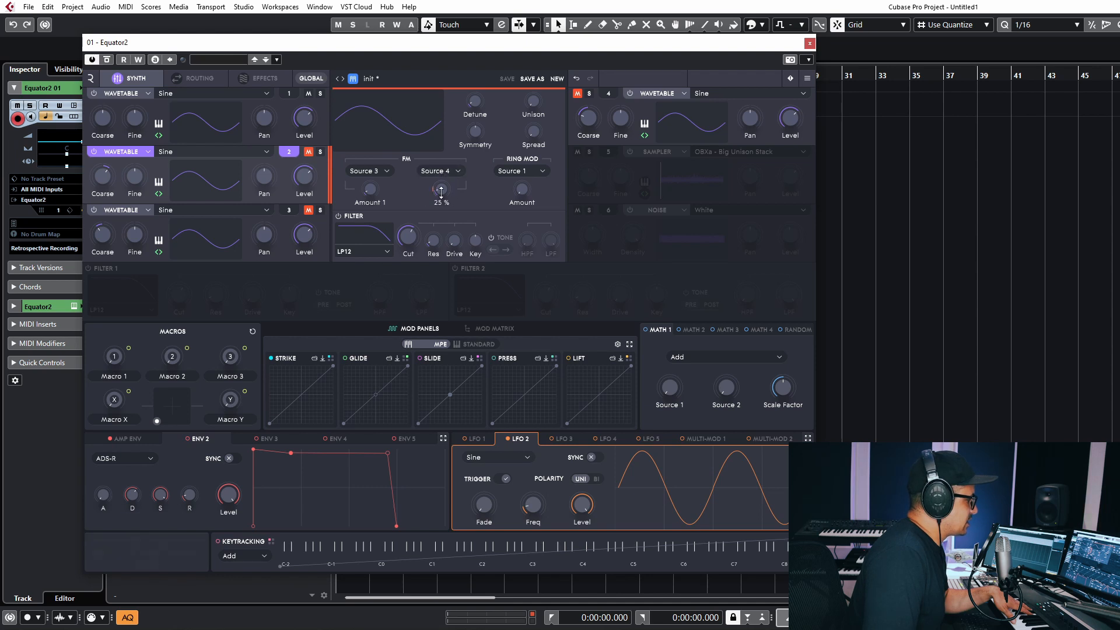
pyautogui.click(597, 479)
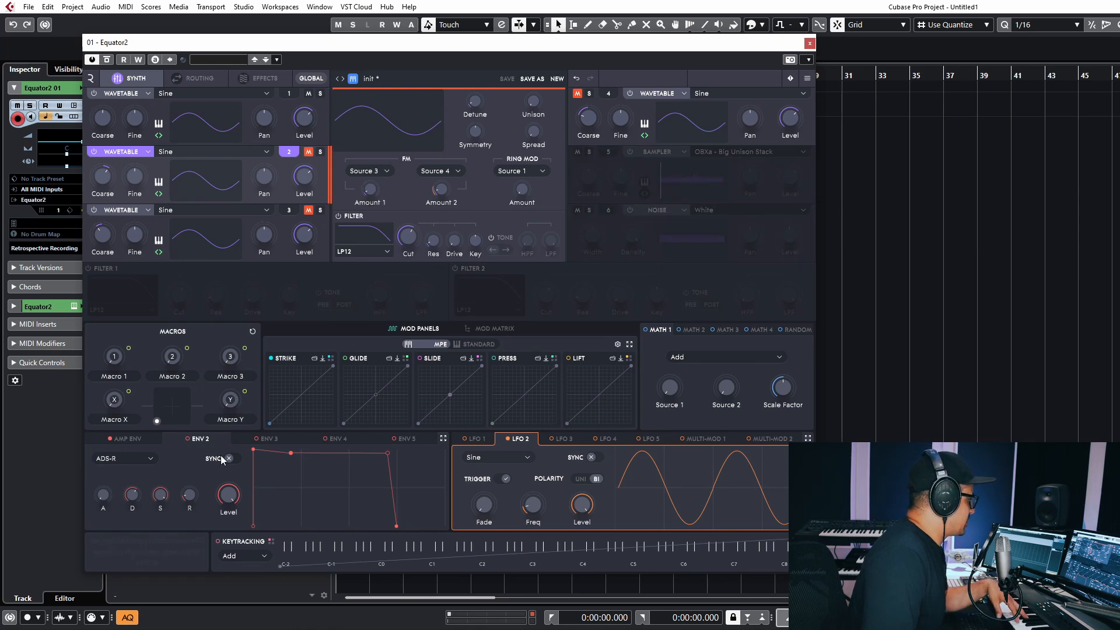
# Assign Envelope 2 to source 2's FM Amount 1, lowering its sustain to minimum and adjusting its release.
pyautogui.click(204, 441)
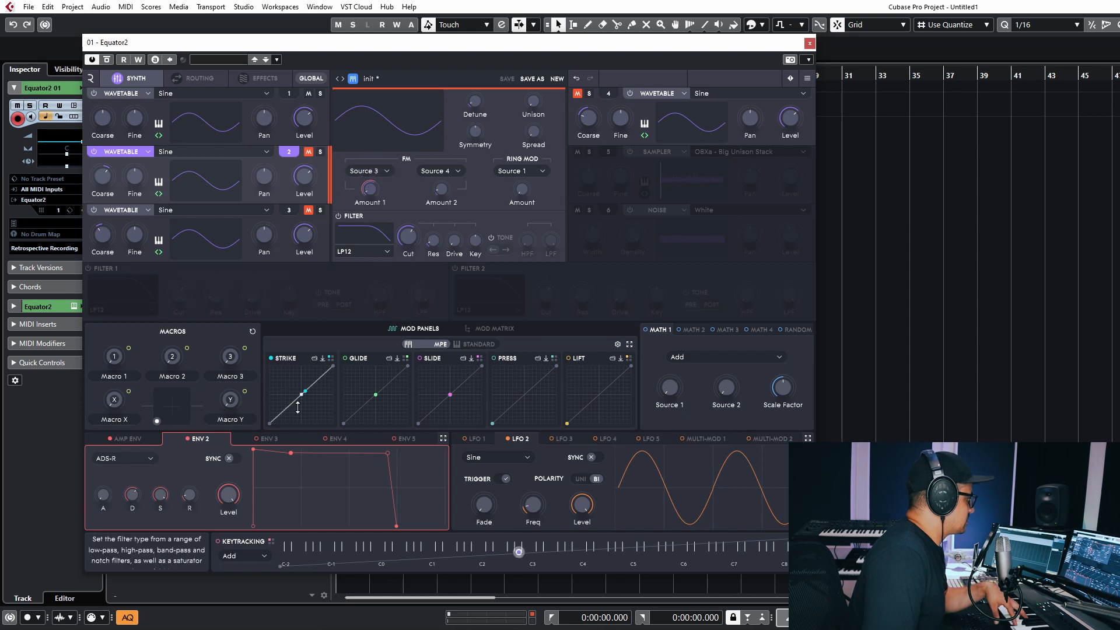
pyautogui.moveTo(165, 498); pyautogui.dragTo(177, 597)
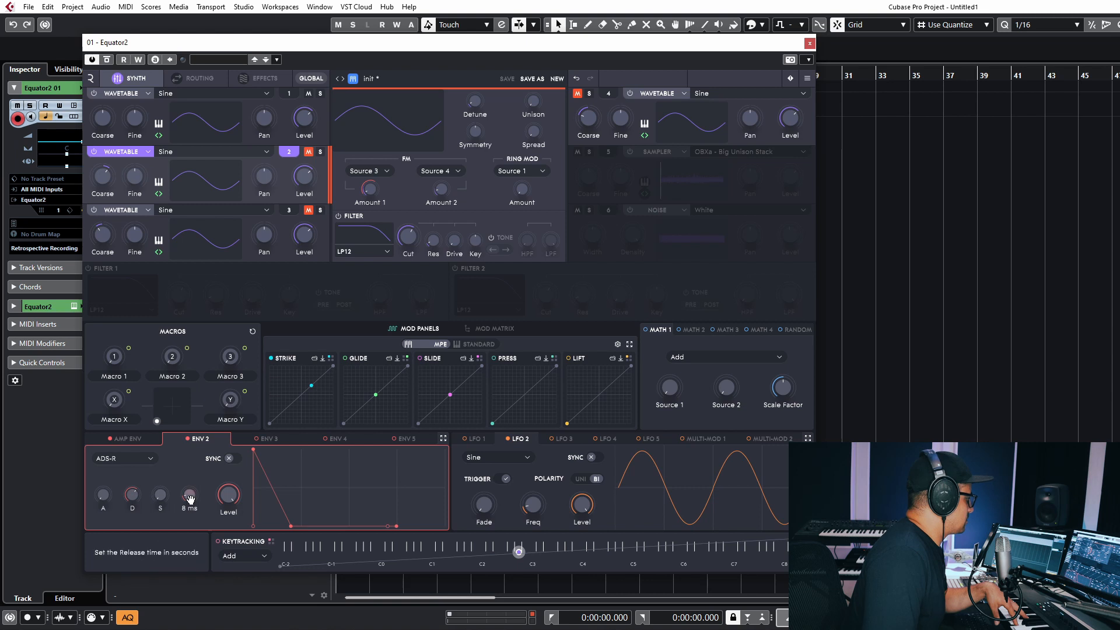
pyautogui.moveTo(189, 499); pyautogui.dragTo(189, 495)
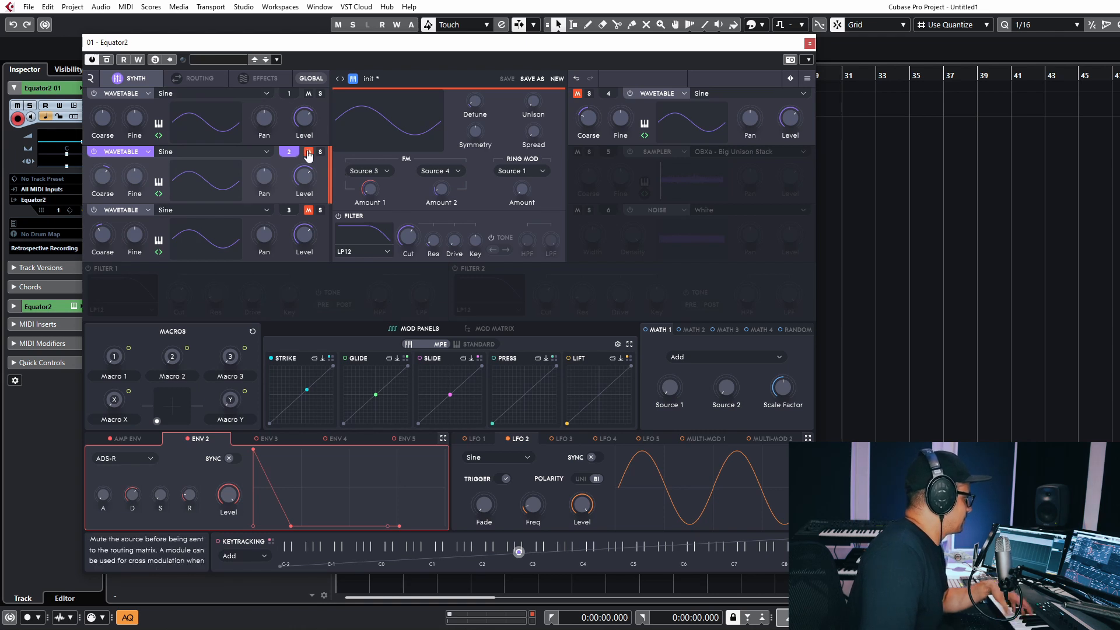
# Unmute sources 2 and 4, briefly auditioning source 3 before muting it again.
pyautogui.click(310, 215)
pyautogui.click(577, 94)
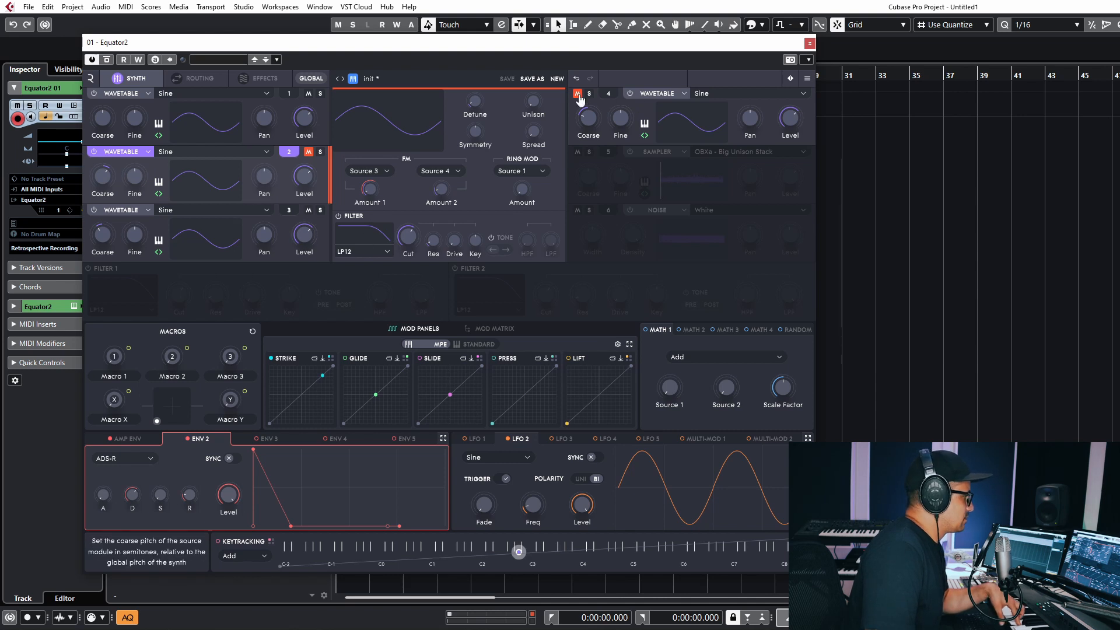
pyautogui.click(309, 215)
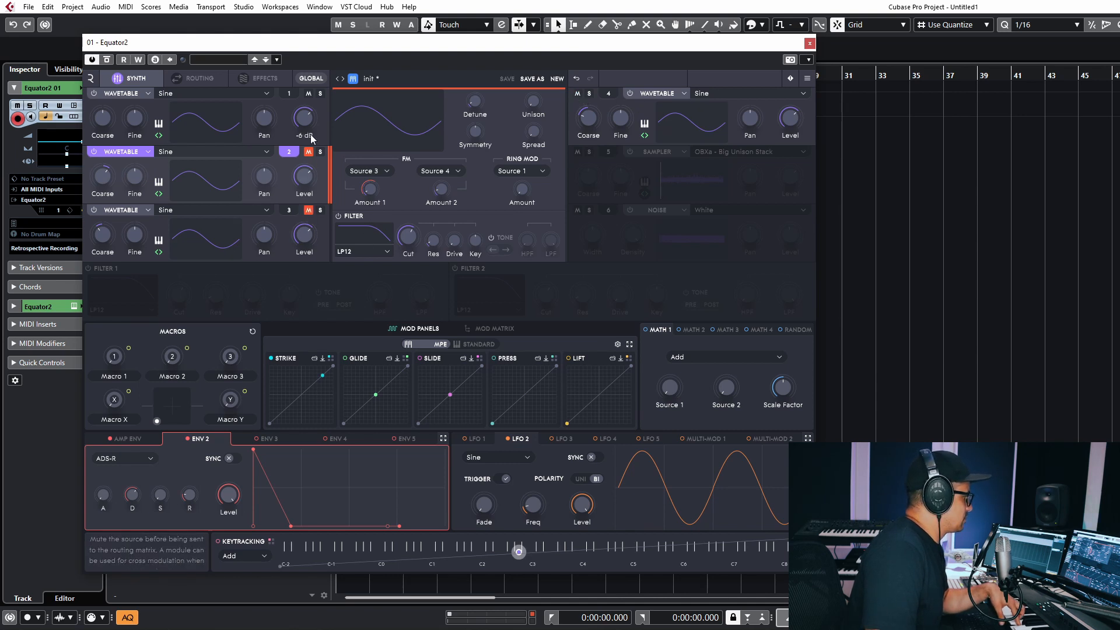
pyautogui.click(308, 152)
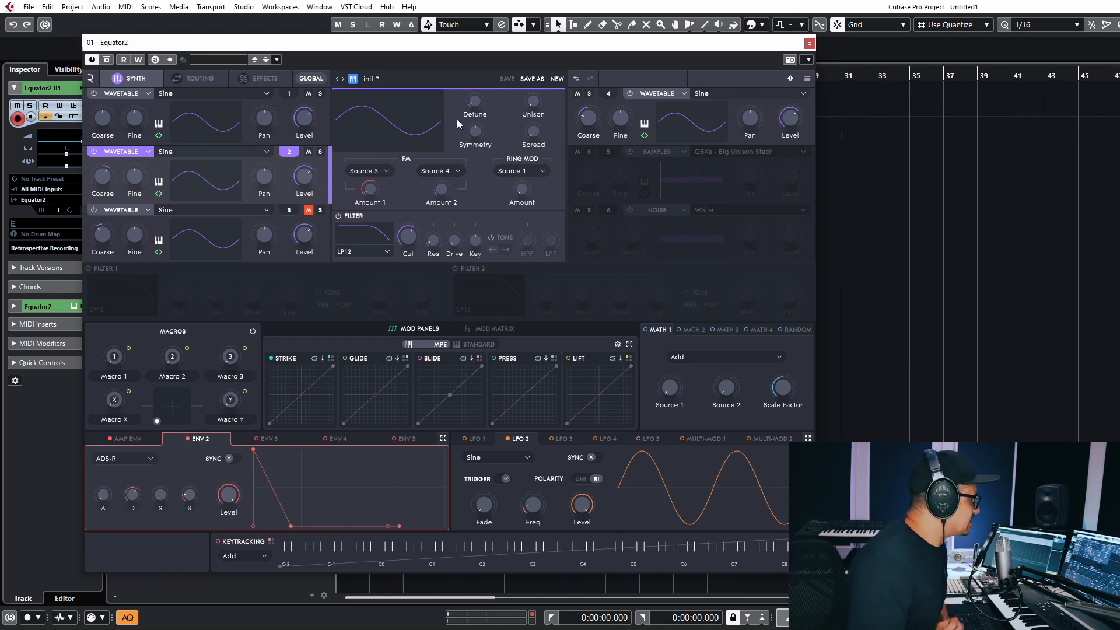
# Unmute source 3 and glance at the source type choices for source 1 without changing the type.
pyautogui.click(309, 211)
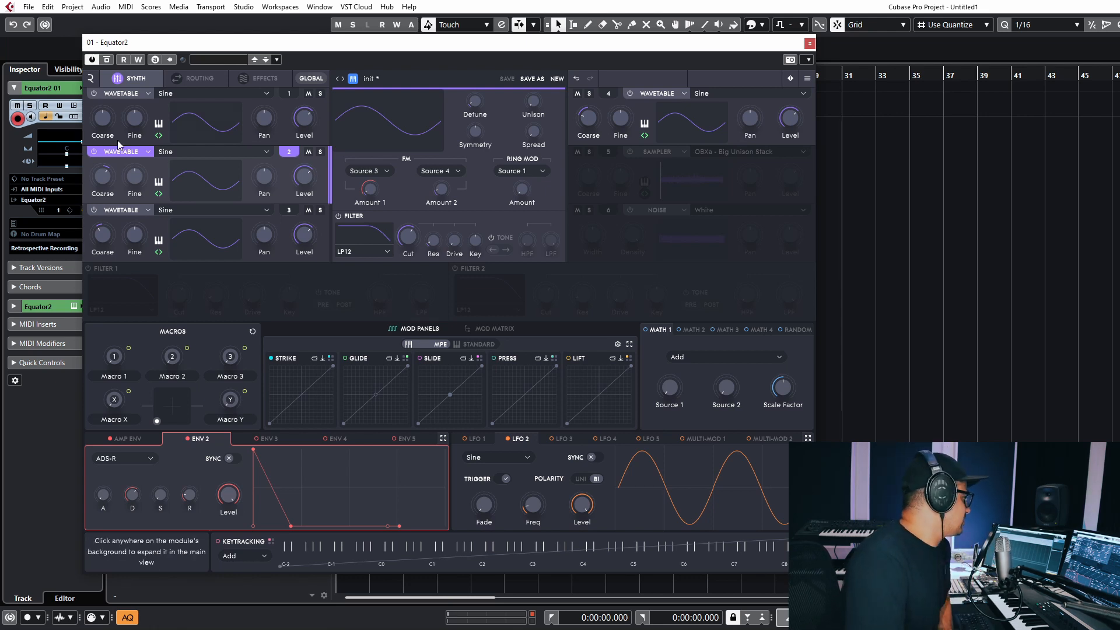
pyautogui.click(124, 93)
pyautogui.click(171, 130)
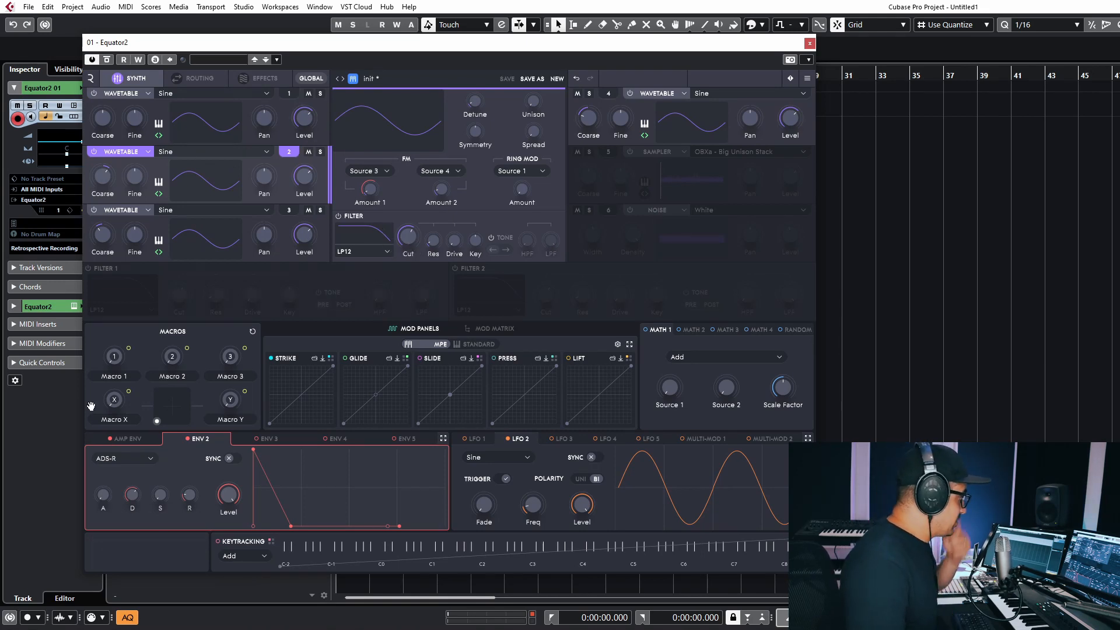
# Enable Filter 1 and Filter 2 and raise their cutoffs to maximum.
pyautogui.click(89, 267)
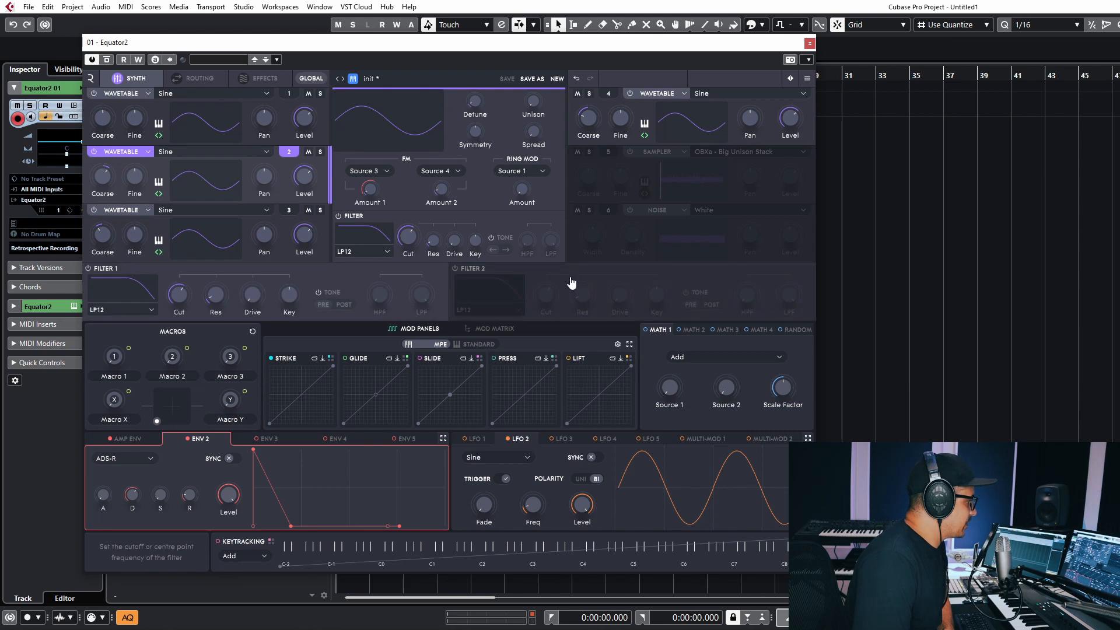
pyautogui.click(455, 268)
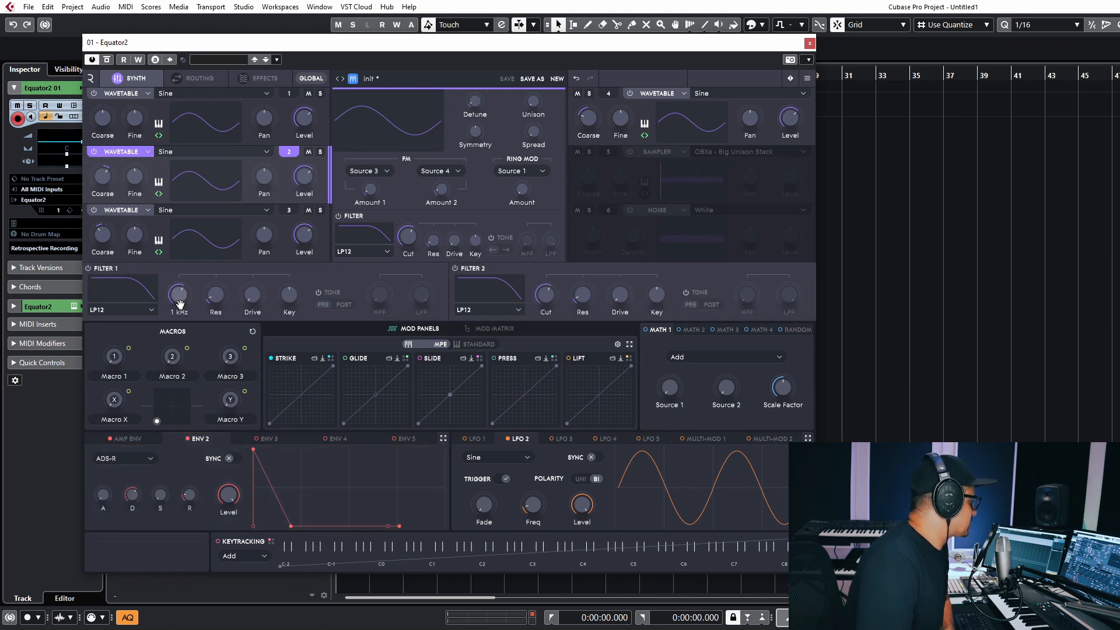
pyautogui.moveTo(177, 291); pyautogui.dragTo(198, 210)
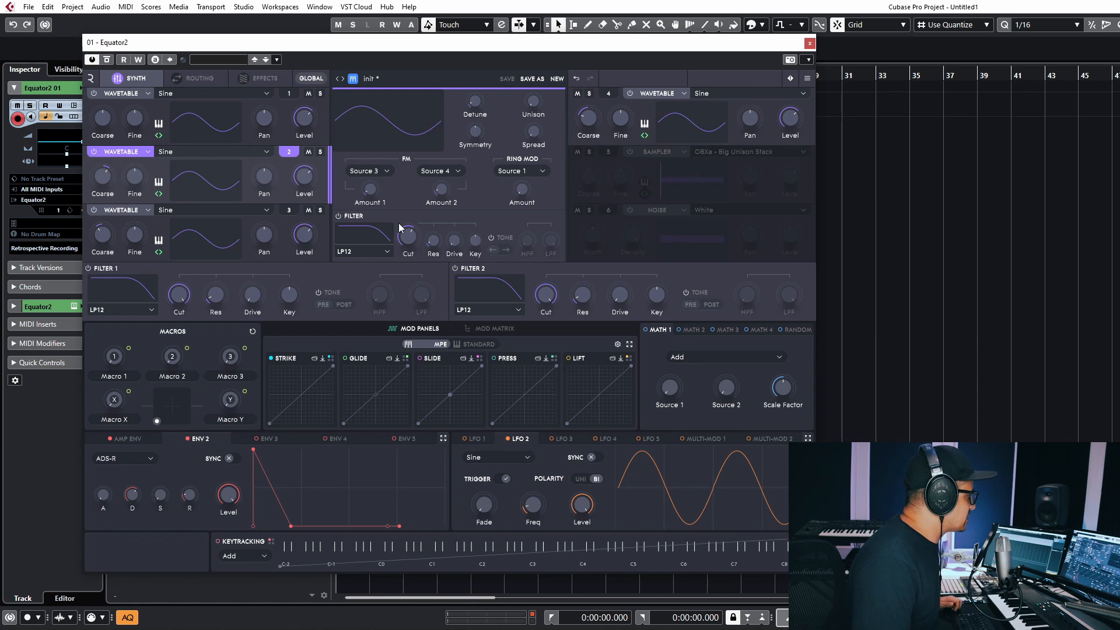
# Enable the tone stage of source 2's filter and review its filter types, briefly toggling Filter 1's tone stage on and off.
pyautogui.click(493, 238)
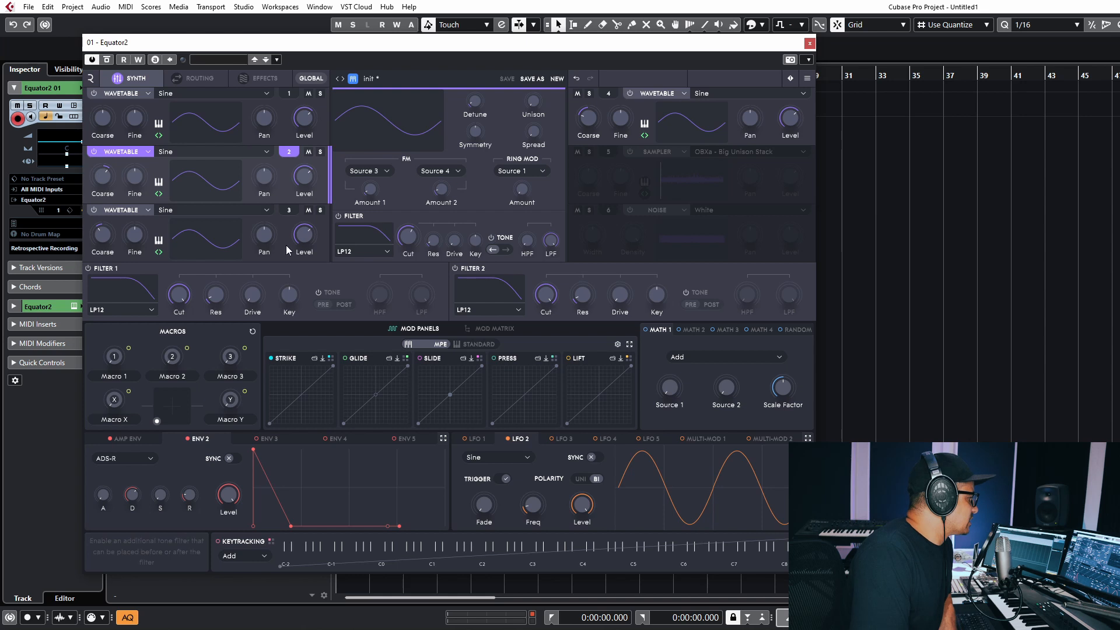
pyautogui.click(382, 256)
pyautogui.scroll(-3, 366, 495)
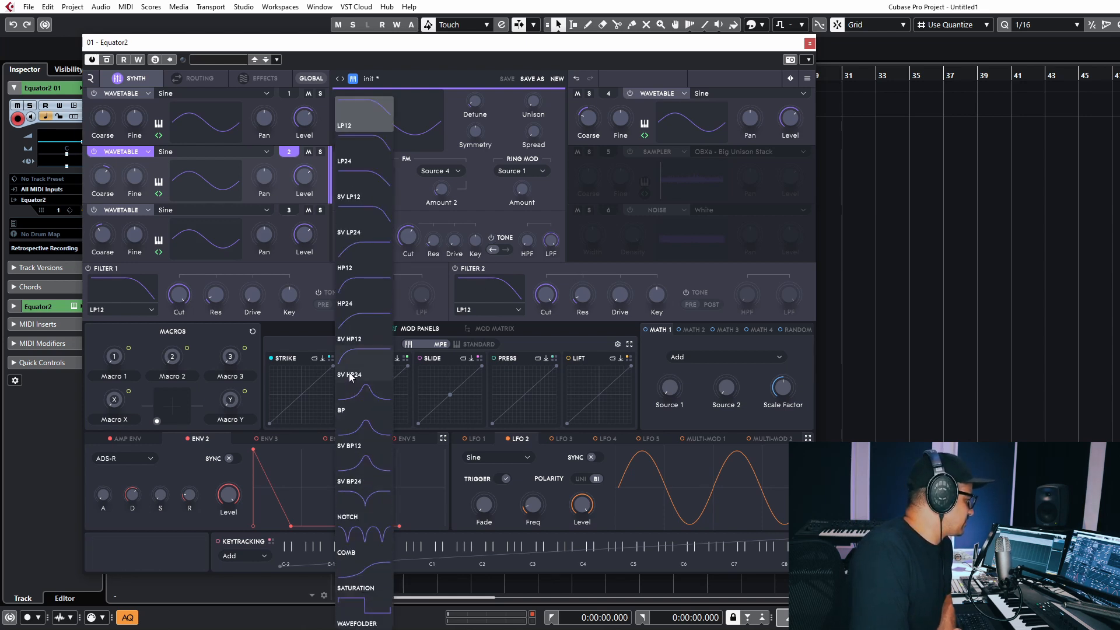
pyautogui.click(505, 227)
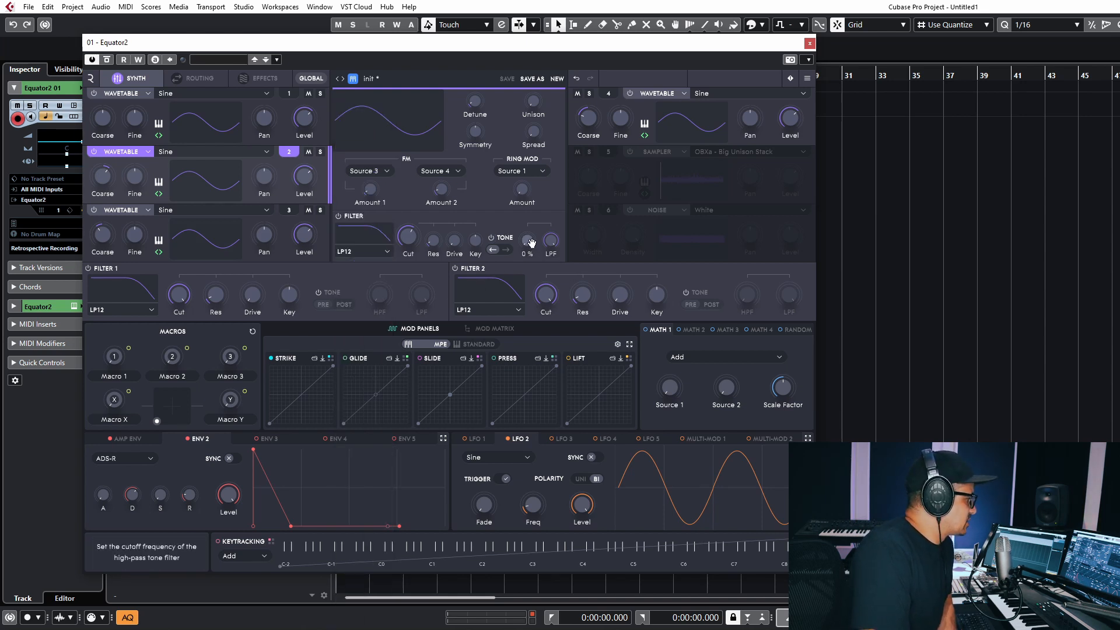
pyautogui.click(318, 293)
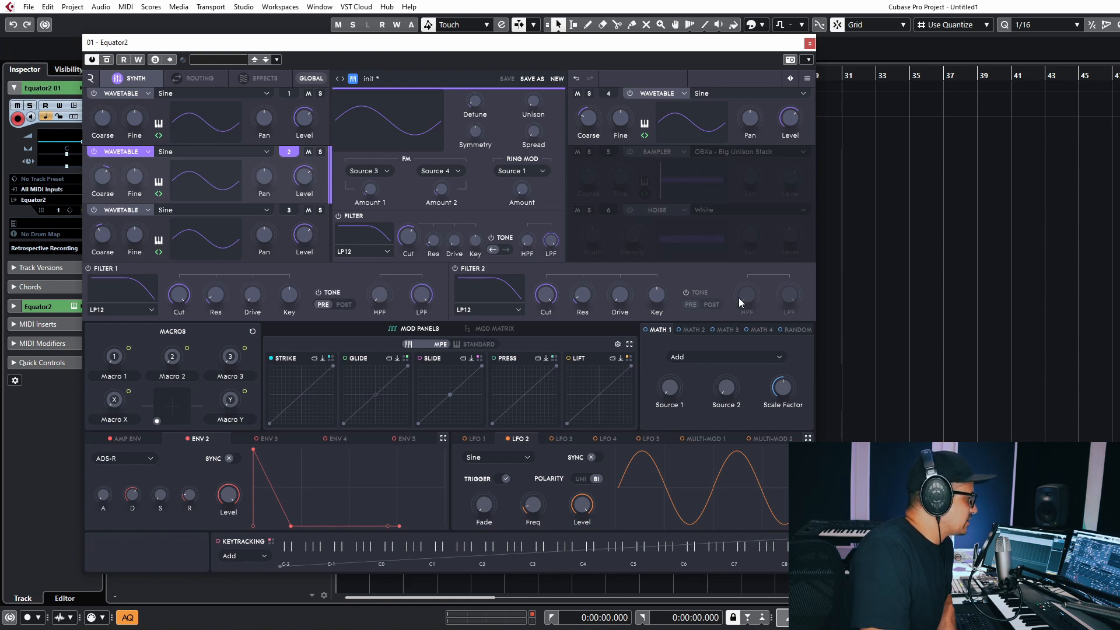
pyautogui.click(318, 292)
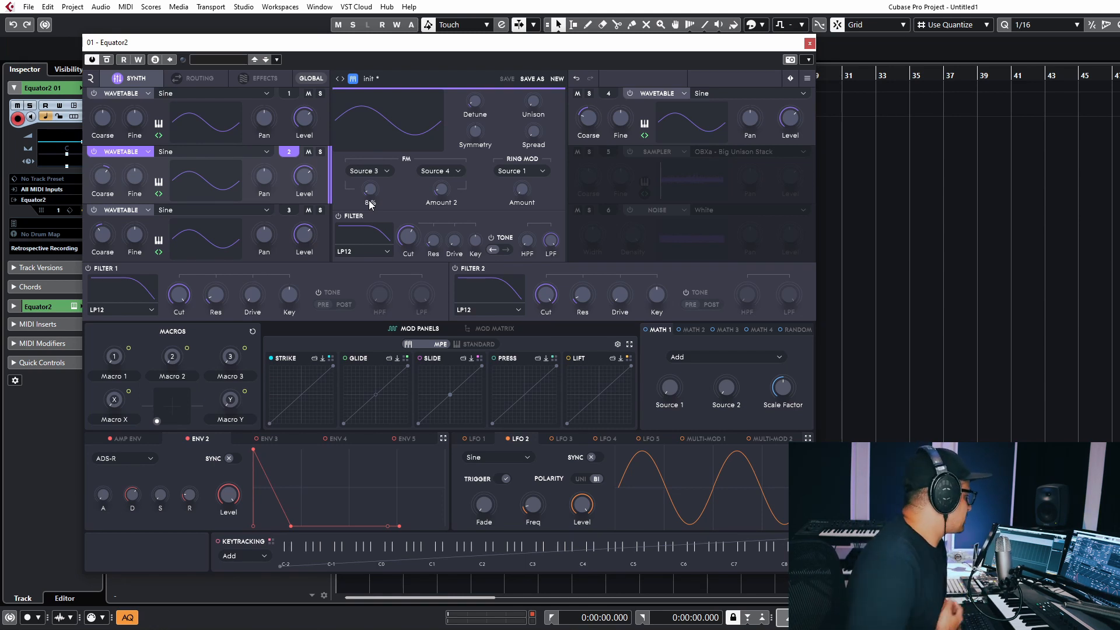
# Compare the Parallel, Summed and Mixed filter configurations in the routing view, settling on Parallel.
pyautogui.click(197, 84)
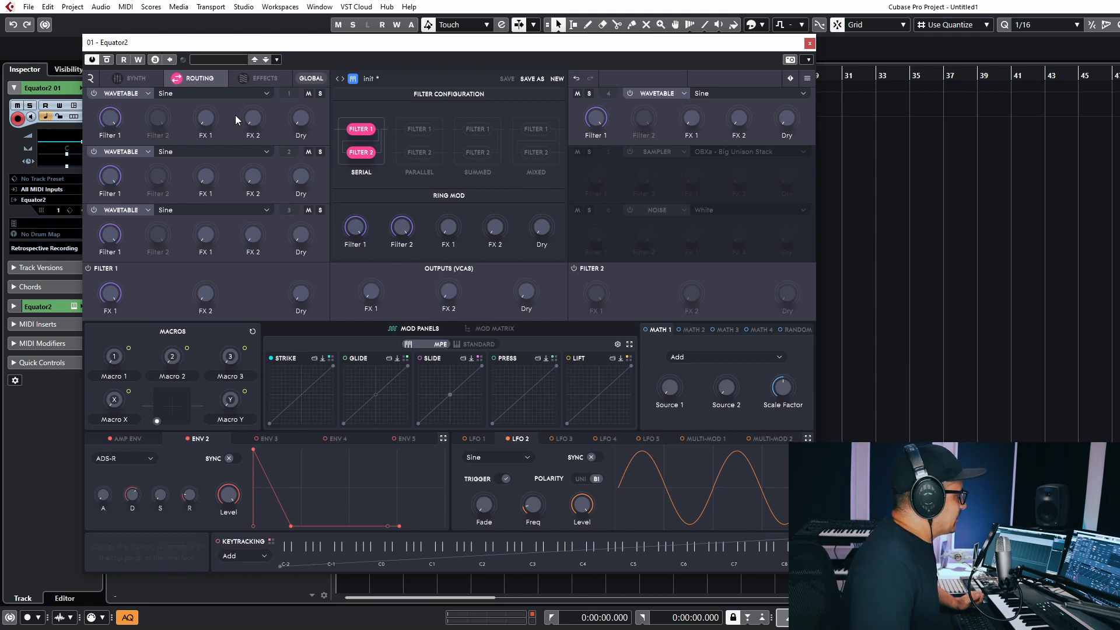
pyautogui.click(136, 80)
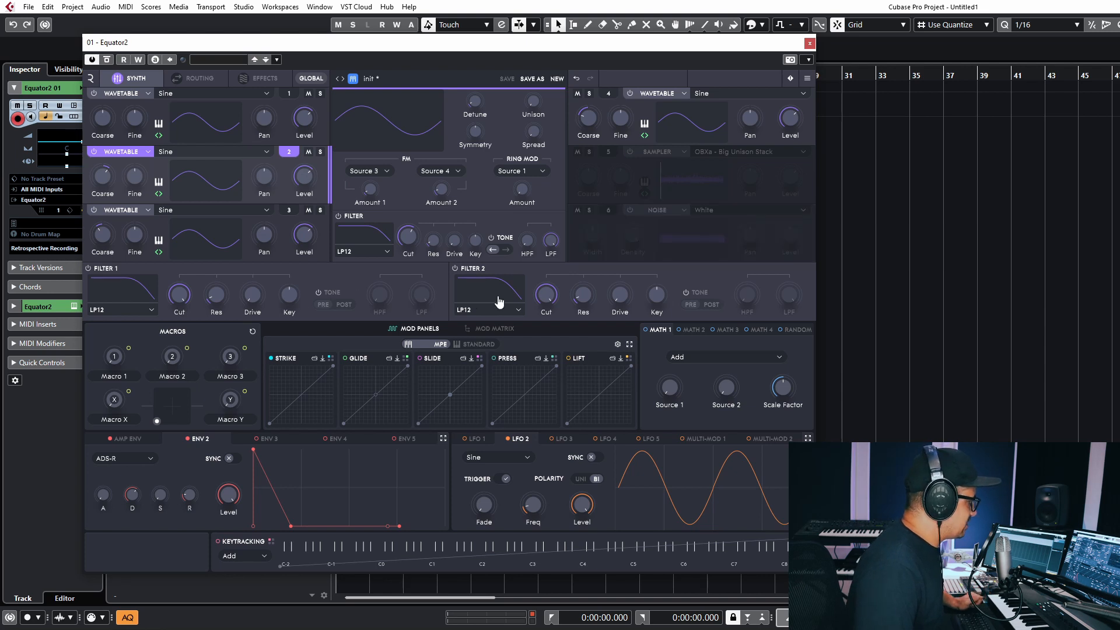
pyautogui.click(201, 80)
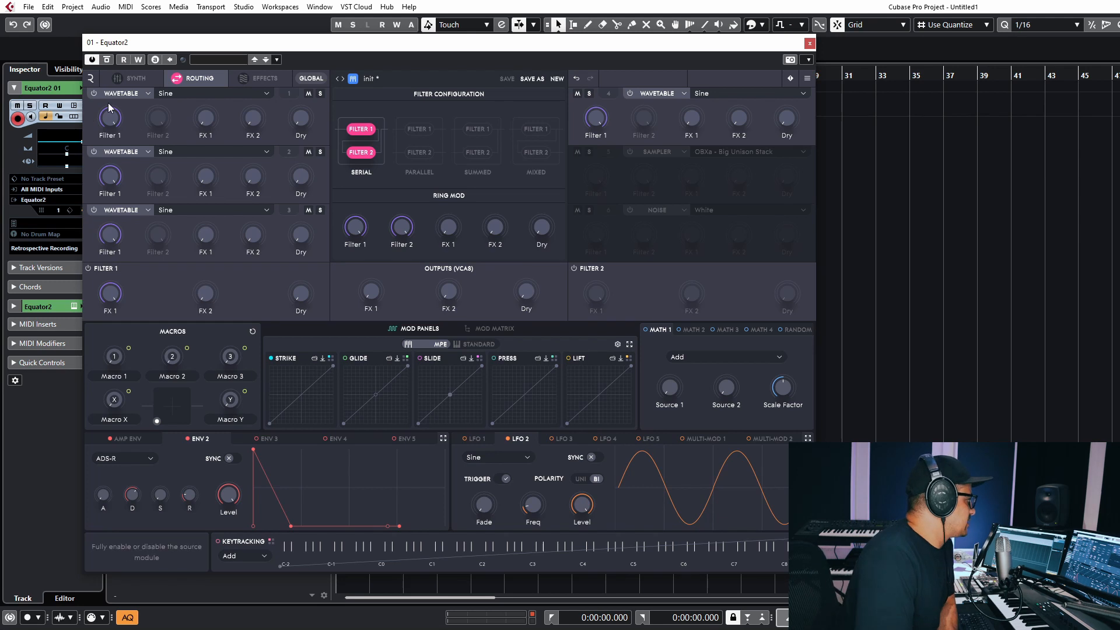
pyautogui.moveTo(109, 116)
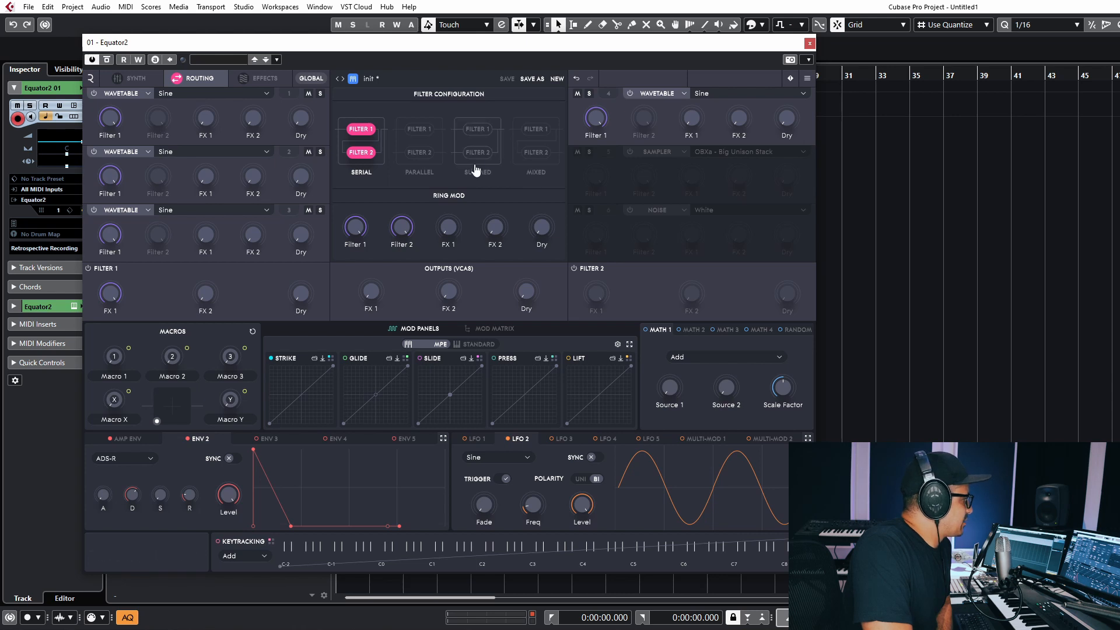
pyautogui.click(424, 153)
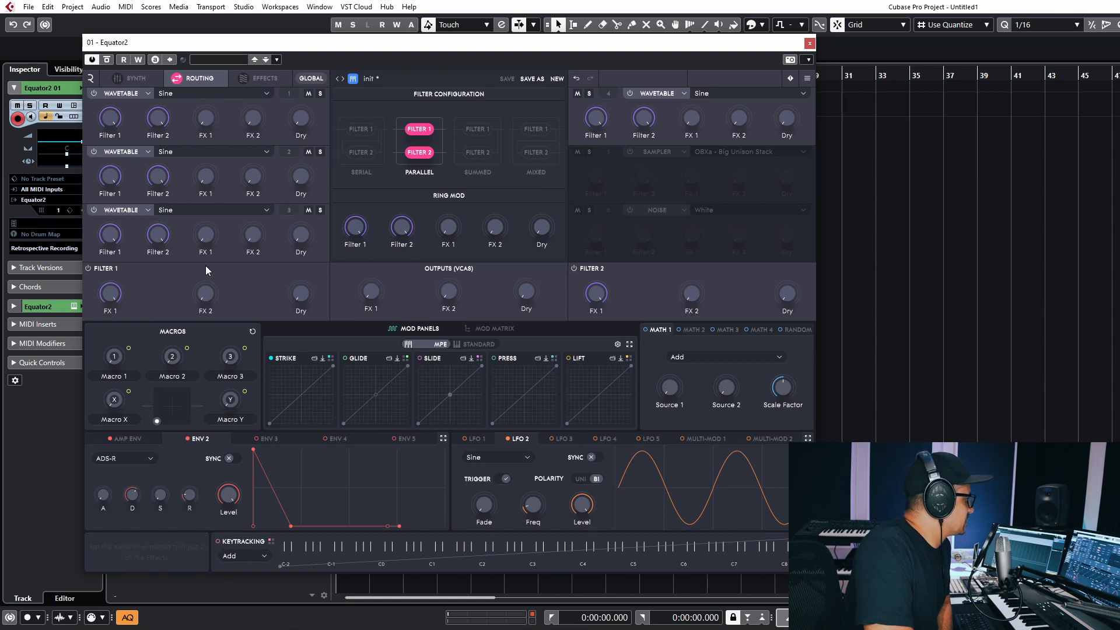
pyautogui.click(489, 146)
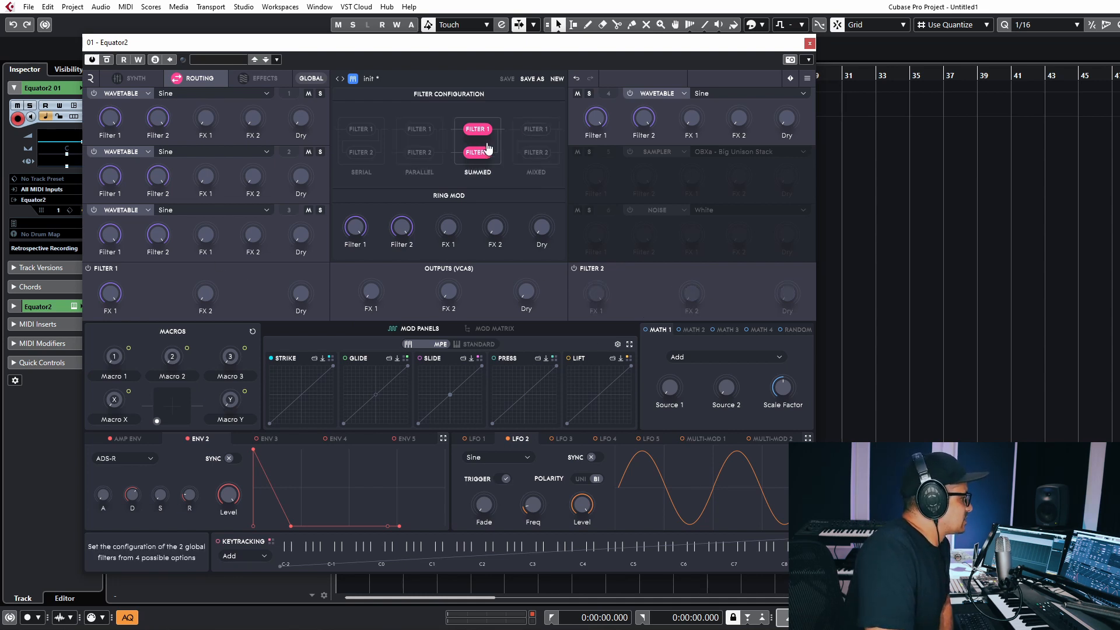
pyautogui.click(534, 145)
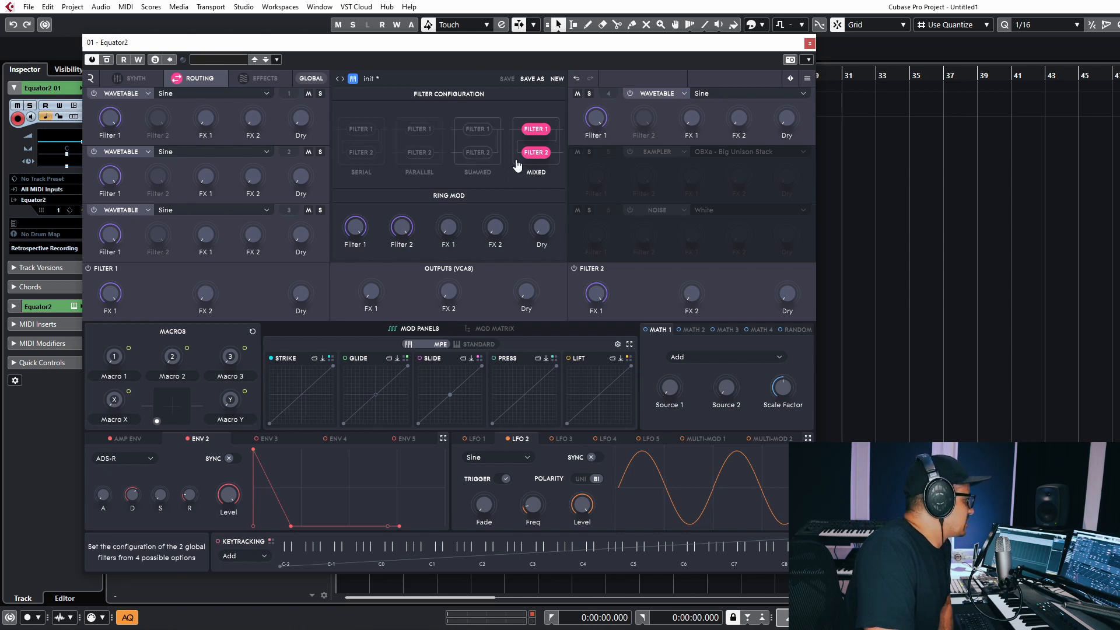
pyautogui.click(420, 156)
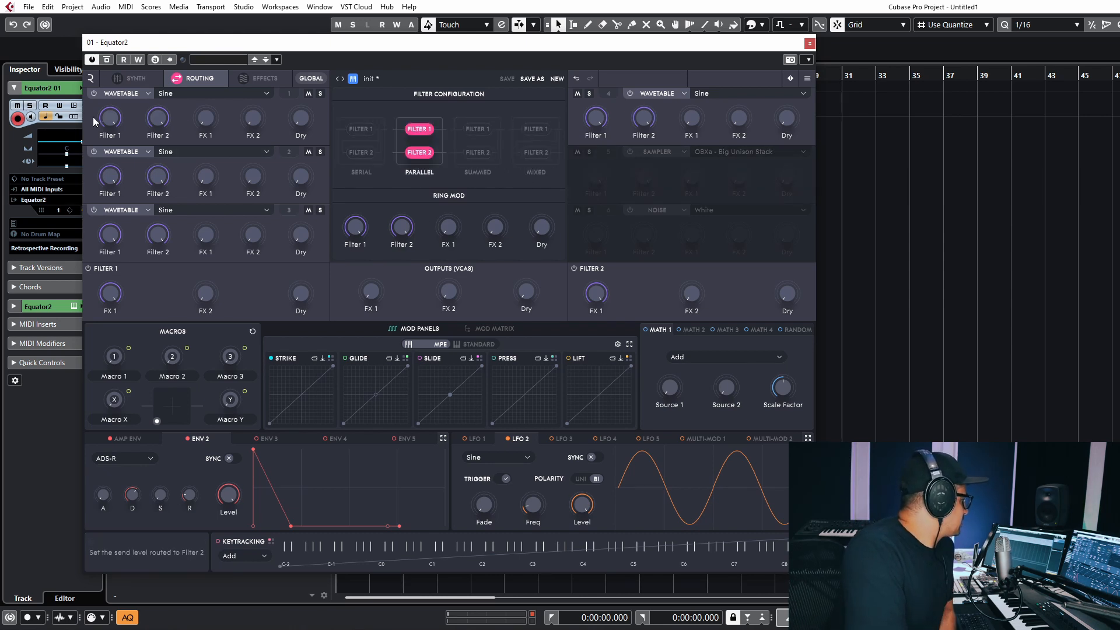
# Lower the Filter 1 and Filter 2 sends of sources 1 and 2 to minimum, and raise source 1's FX 1 and Dry sends, Dry to -5 dB.
pyautogui.moveTo(110, 118); pyautogui.dragTo(106, 239)
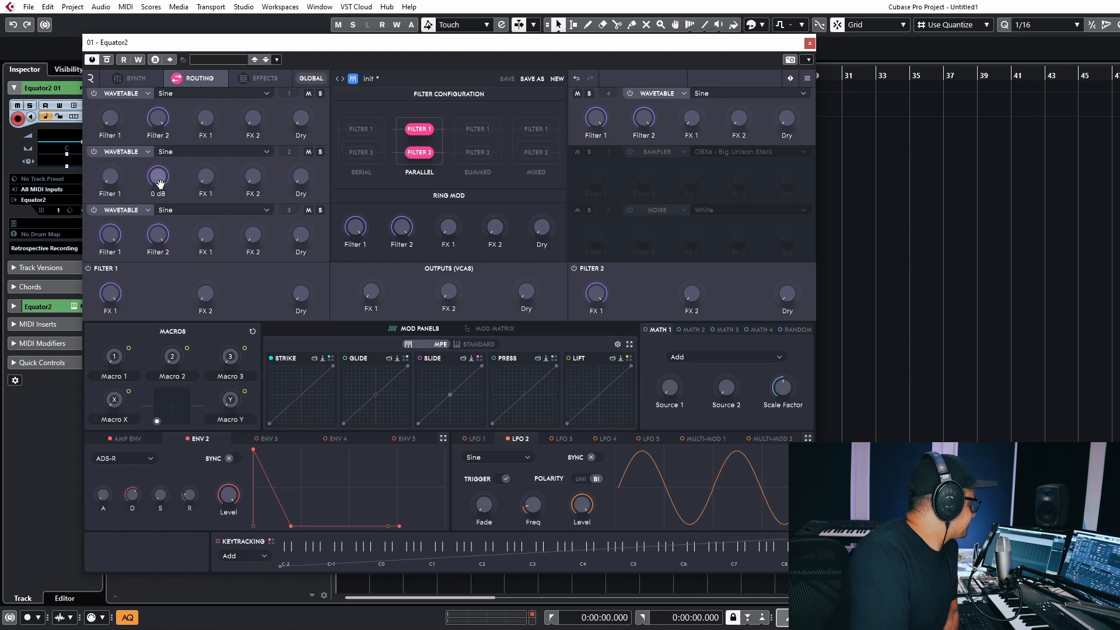
pyautogui.moveTo(156, 175); pyautogui.dragTo(156, 227)
pyautogui.moveTo(155, 115); pyautogui.dragTo(159, 175)
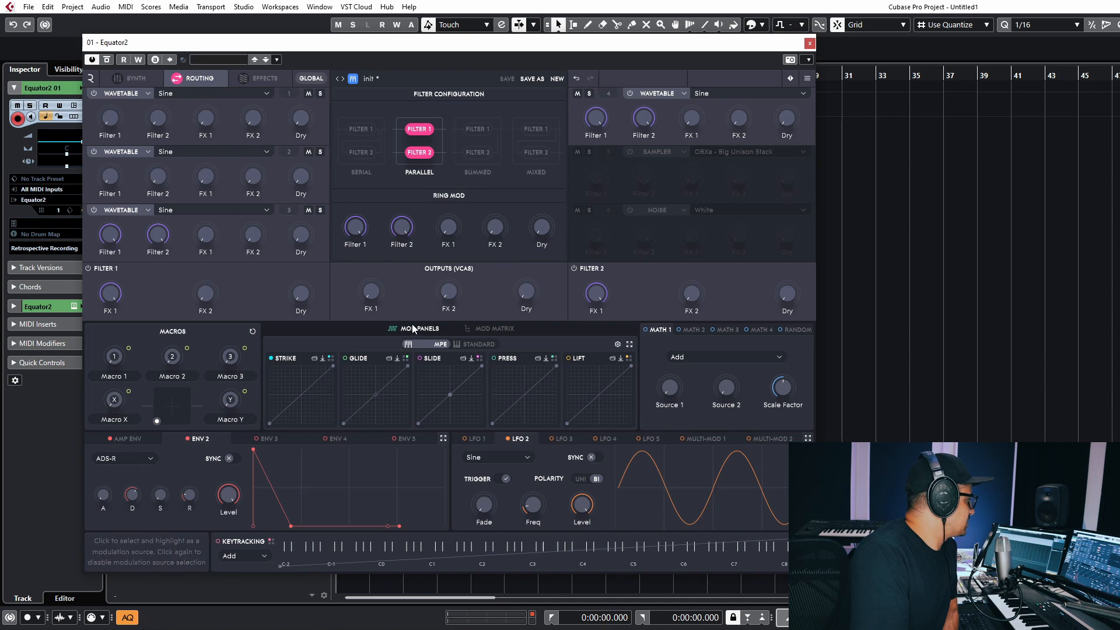
pyautogui.moveTo(198, 123); pyautogui.dragTo(203, 91)
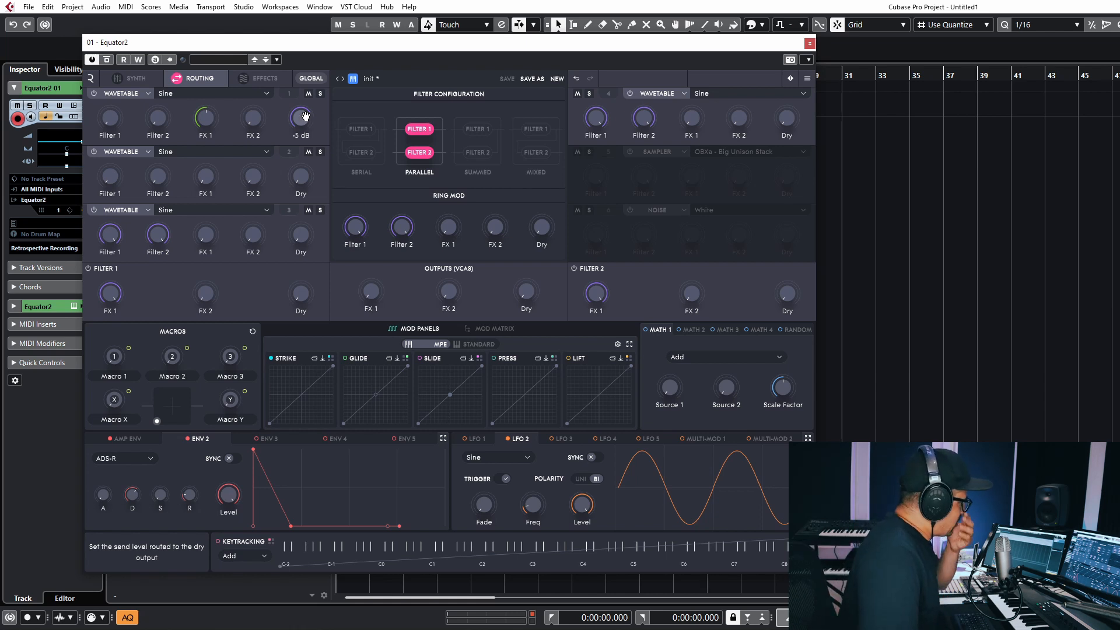
pyautogui.click(132, 79)
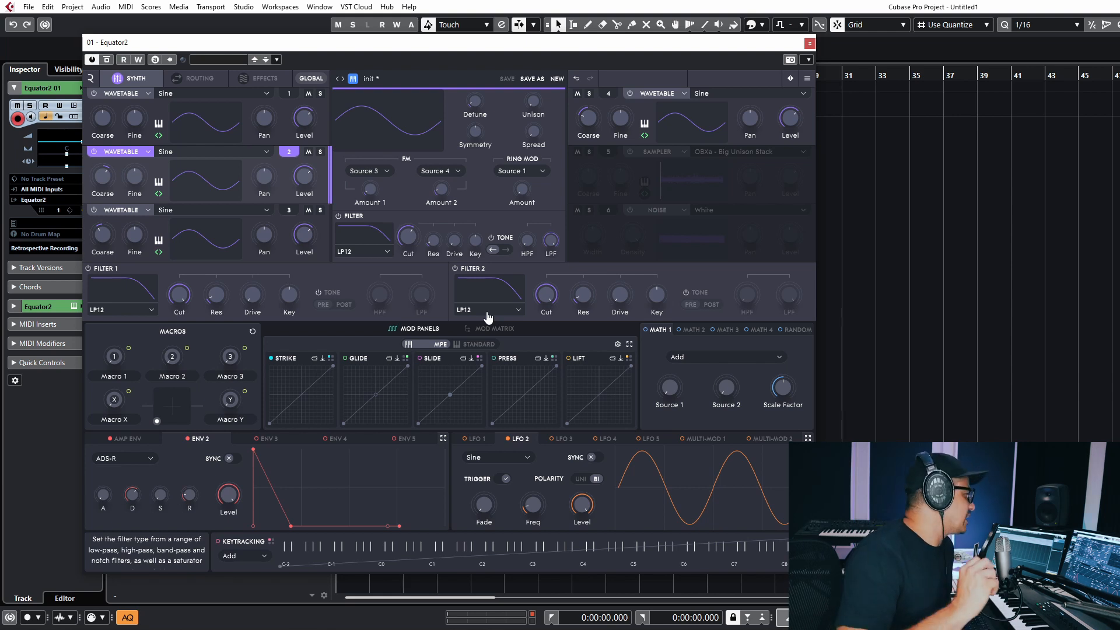
pyautogui.click(199, 79)
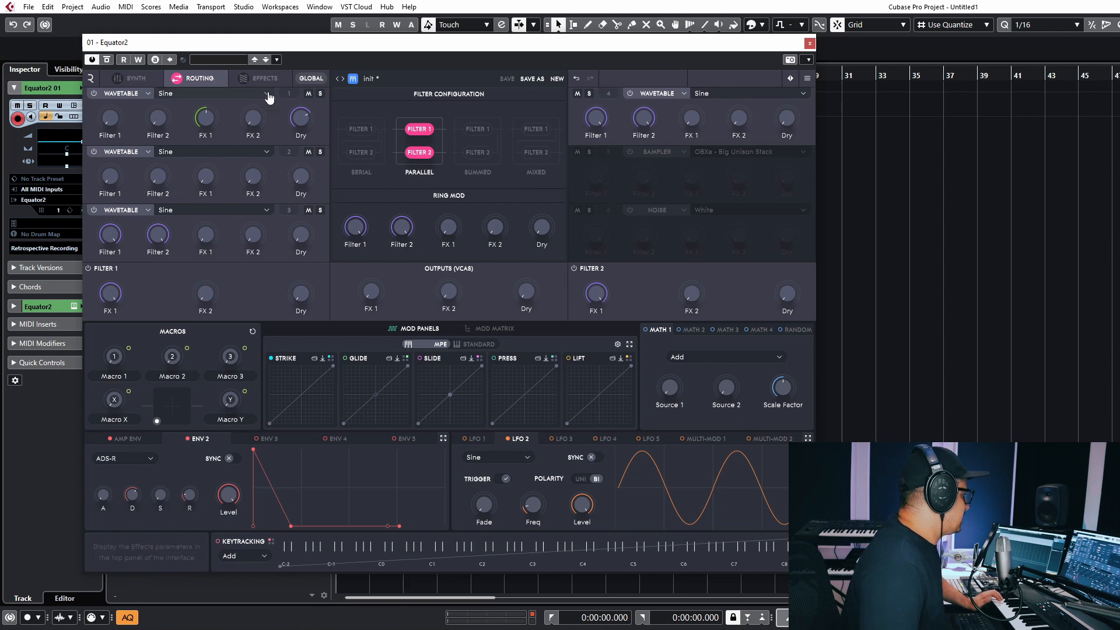
# Start a new preset, discarding the unsaved changes, and enable Filter 1.
pyautogui.click(553, 79)
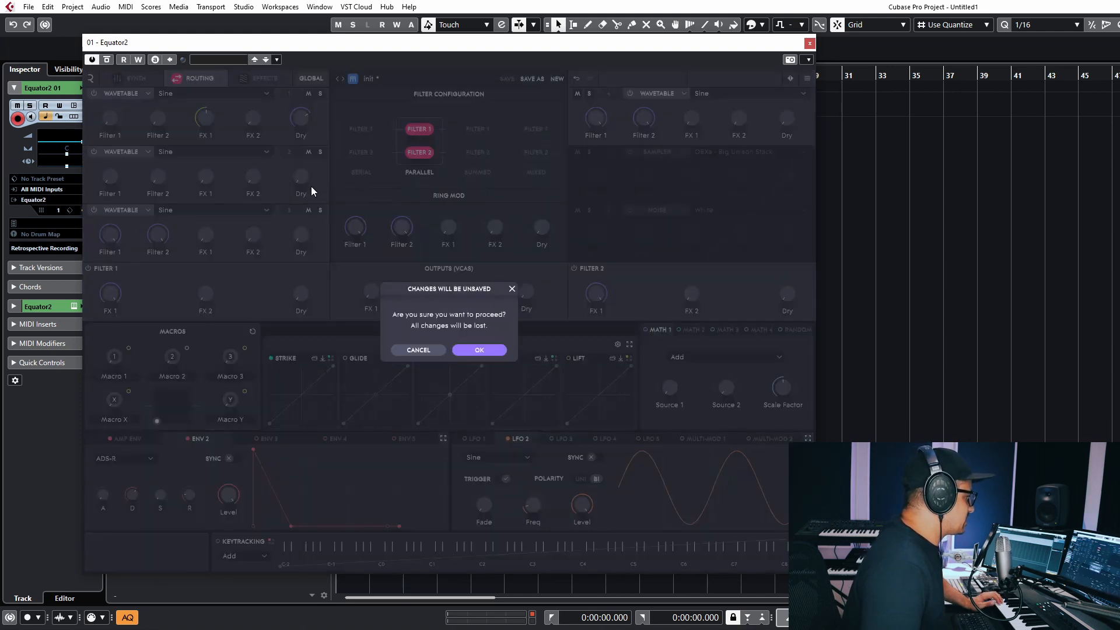
pyautogui.click(502, 348)
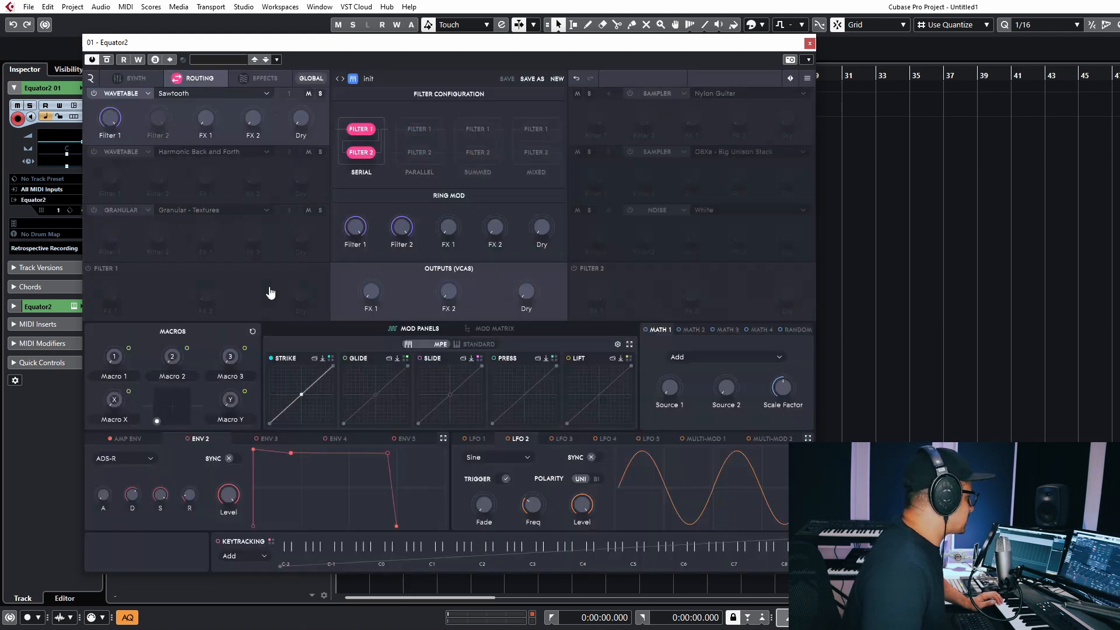
pyautogui.click(260, 81)
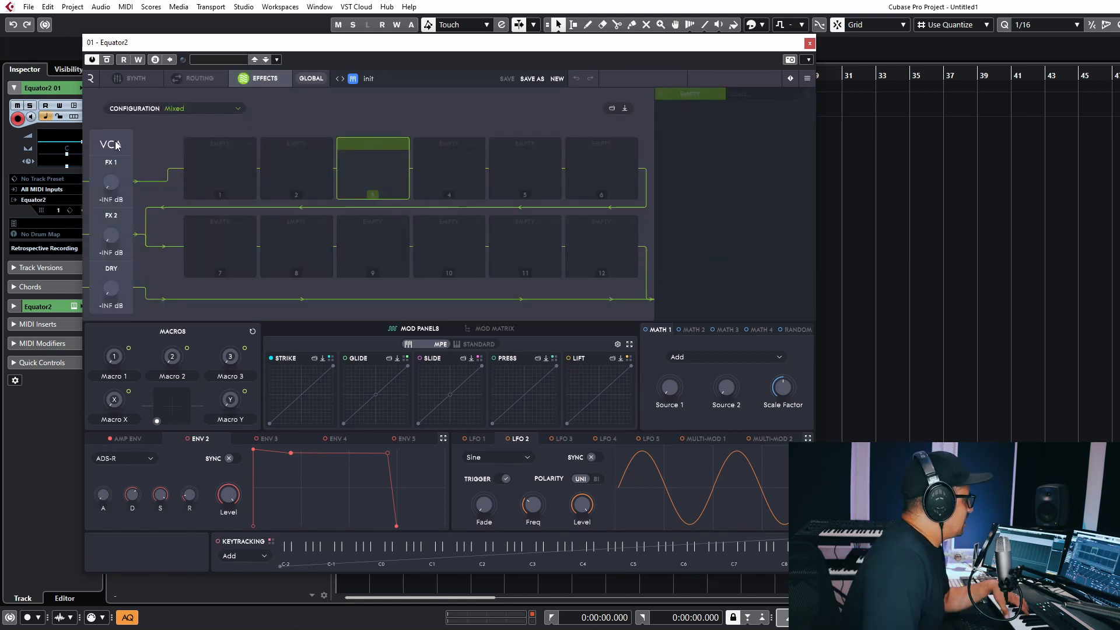
pyautogui.click(138, 79)
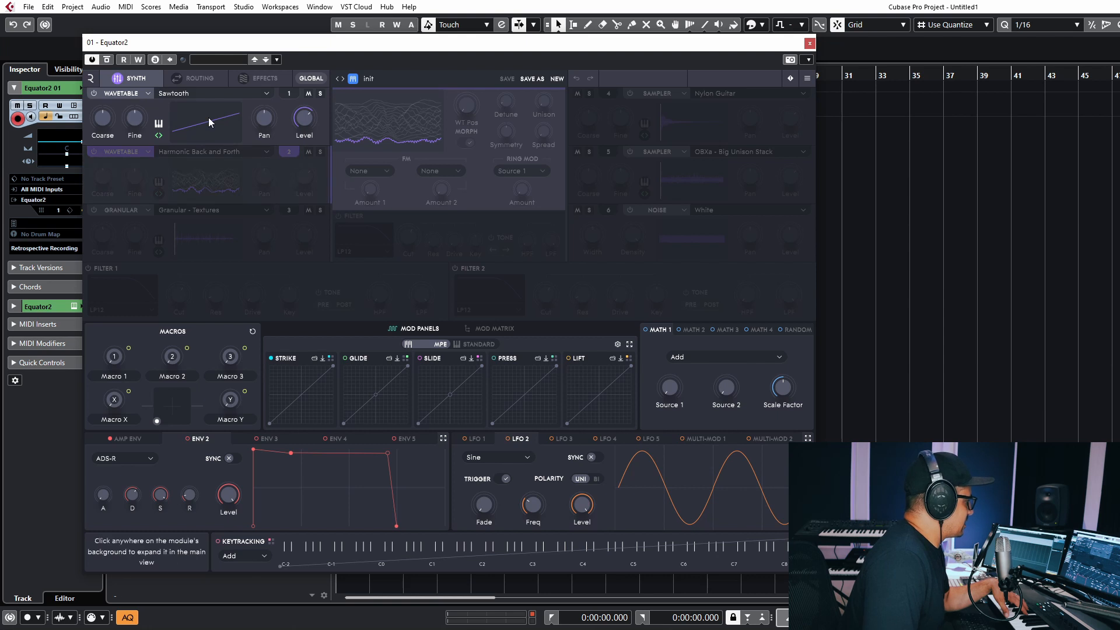
pyautogui.click(88, 267)
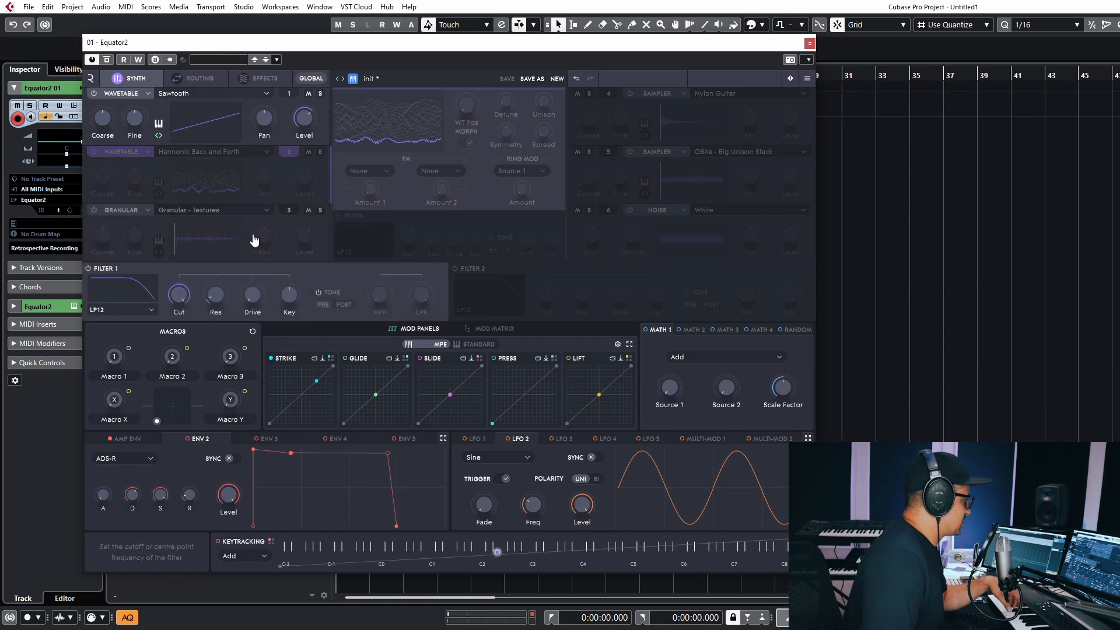
# Inspect Filter 1's routing sends and the effect types available for effects slot 6, leaving the slot empty.
pyautogui.click(205, 79)
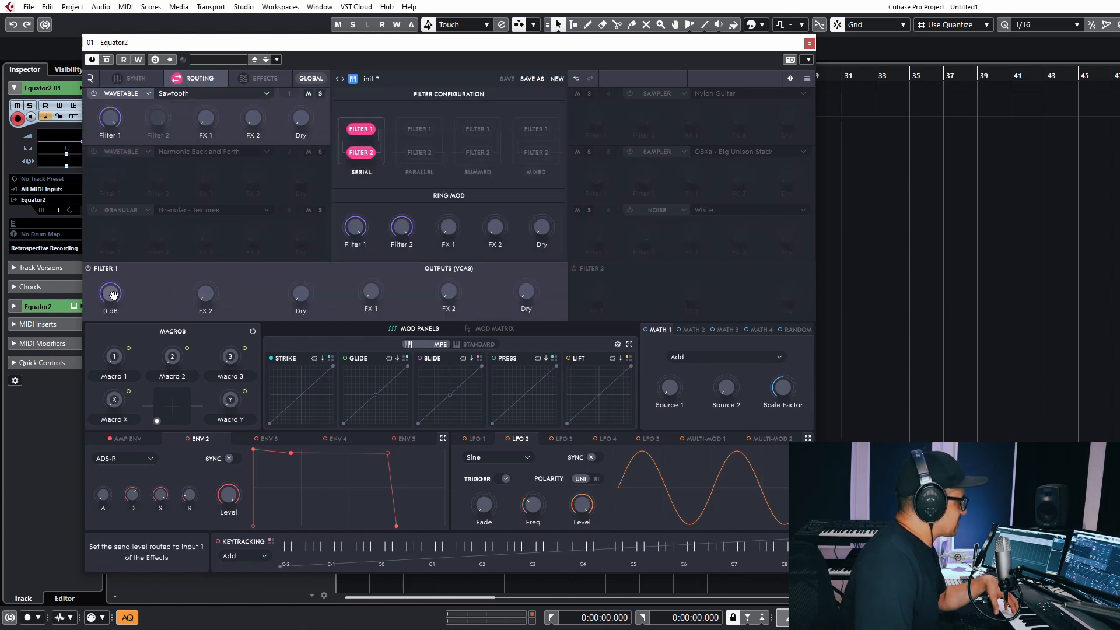
pyautogui.click(257, 78)
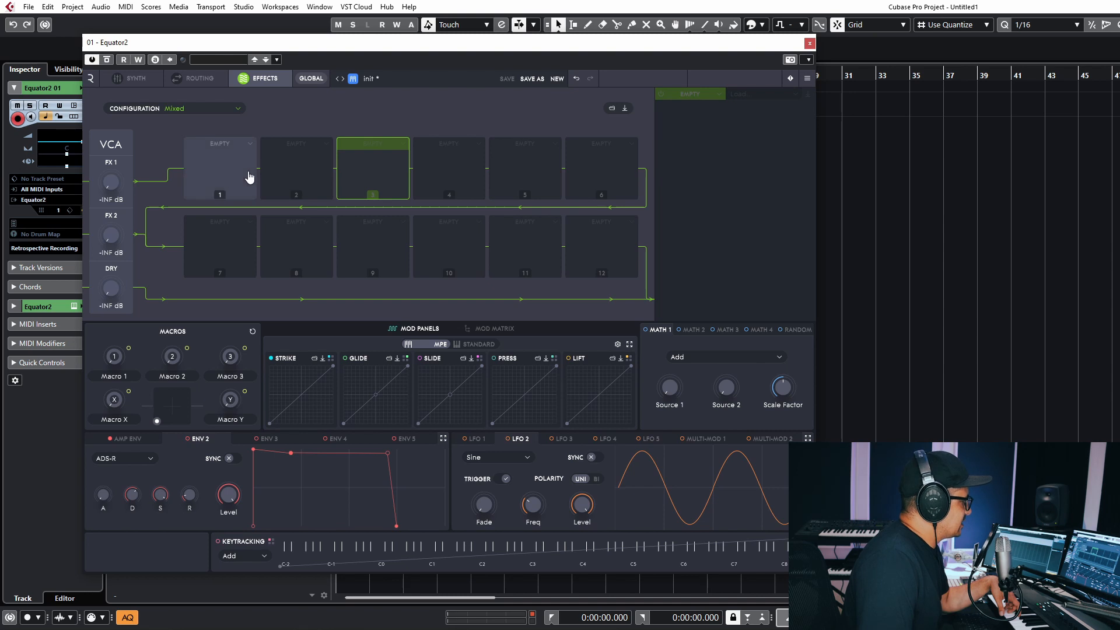
pyautogui.click(611, 175)
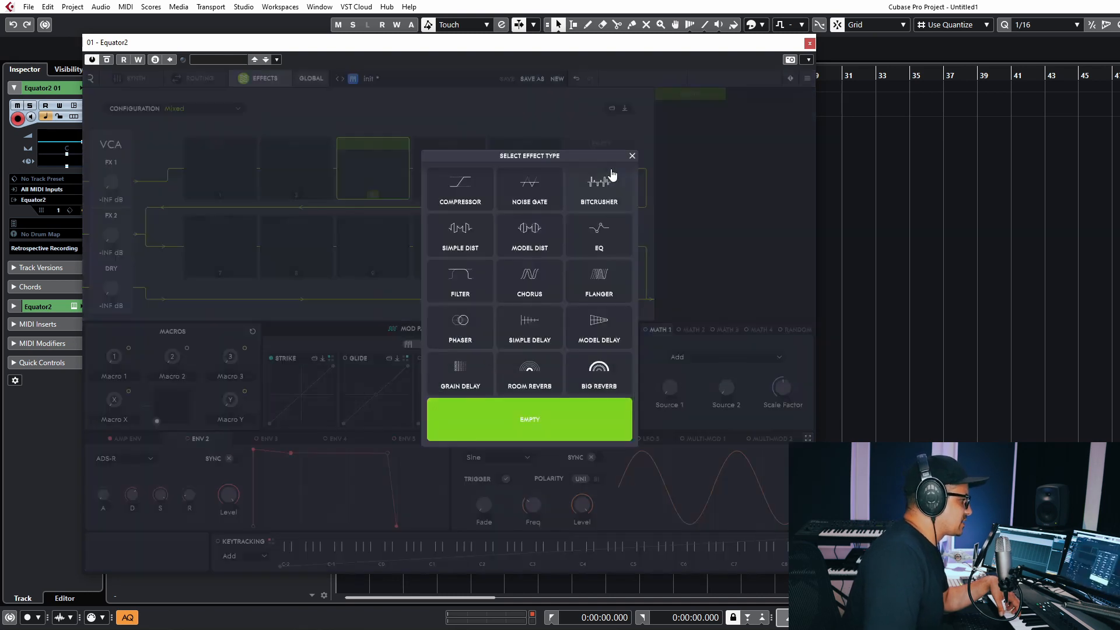
pyautogui.click(564, 129)
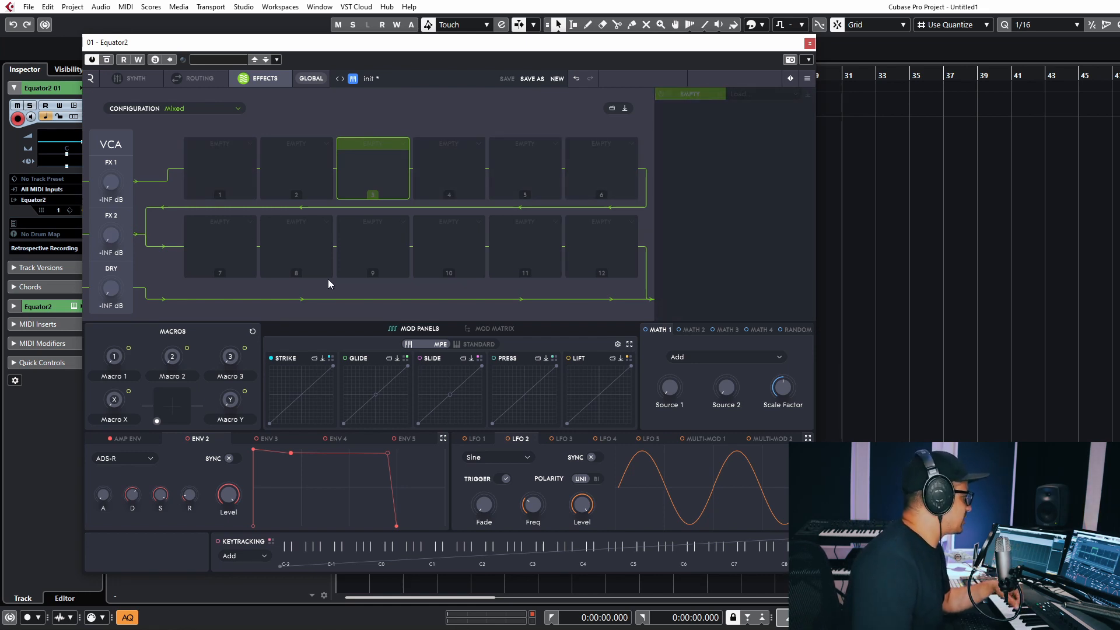
# Try the Parallel effects configuration, settle on Mixed with Feedback, and place Simple Dist in effects slot 1.
pyautogui.click(201, 109)
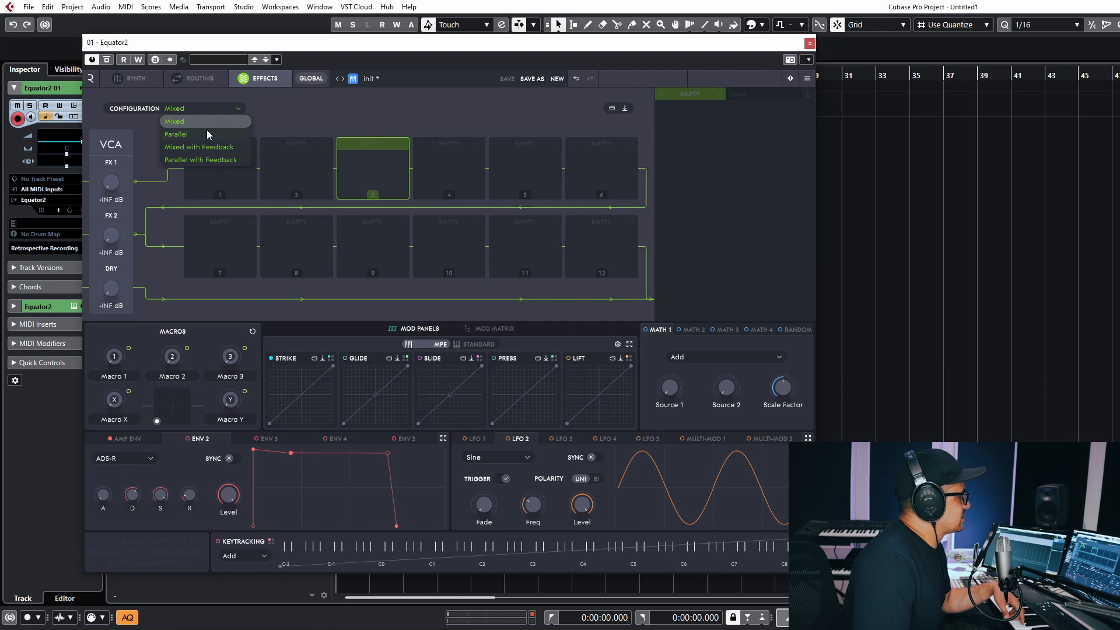
pyautogui.click(202, 134)
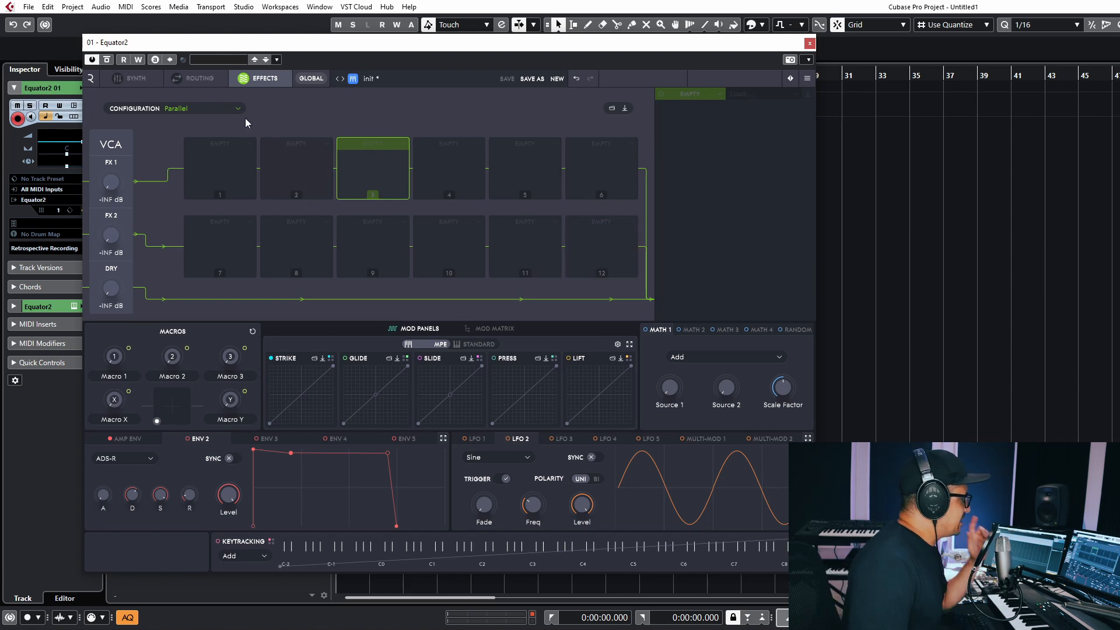
pyautogui.click(197, 109)
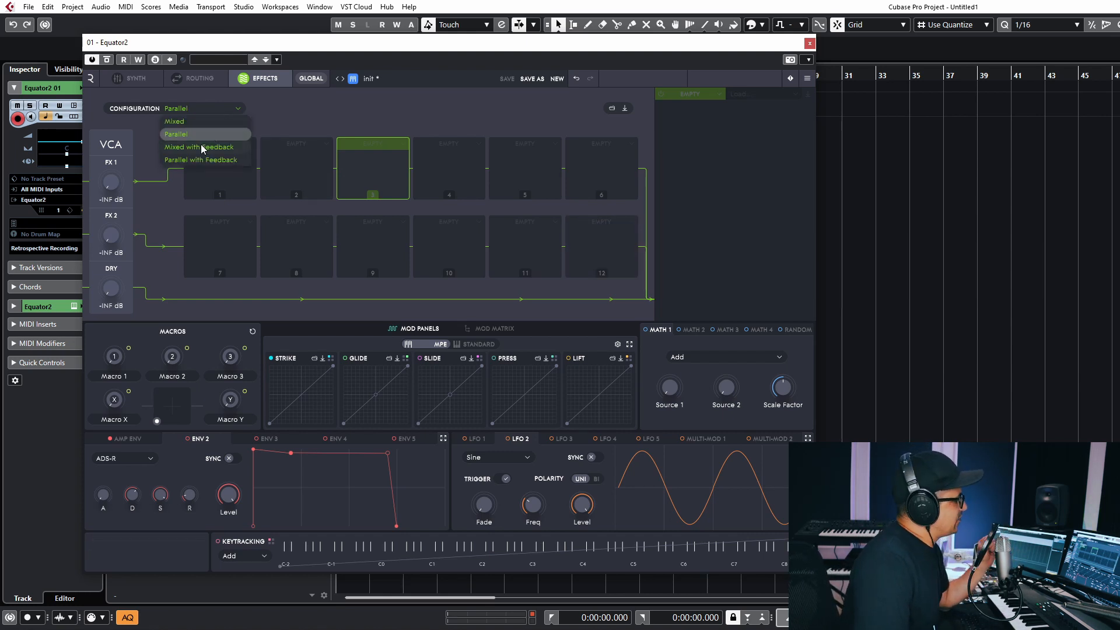
pyautogui.click(201, 148)
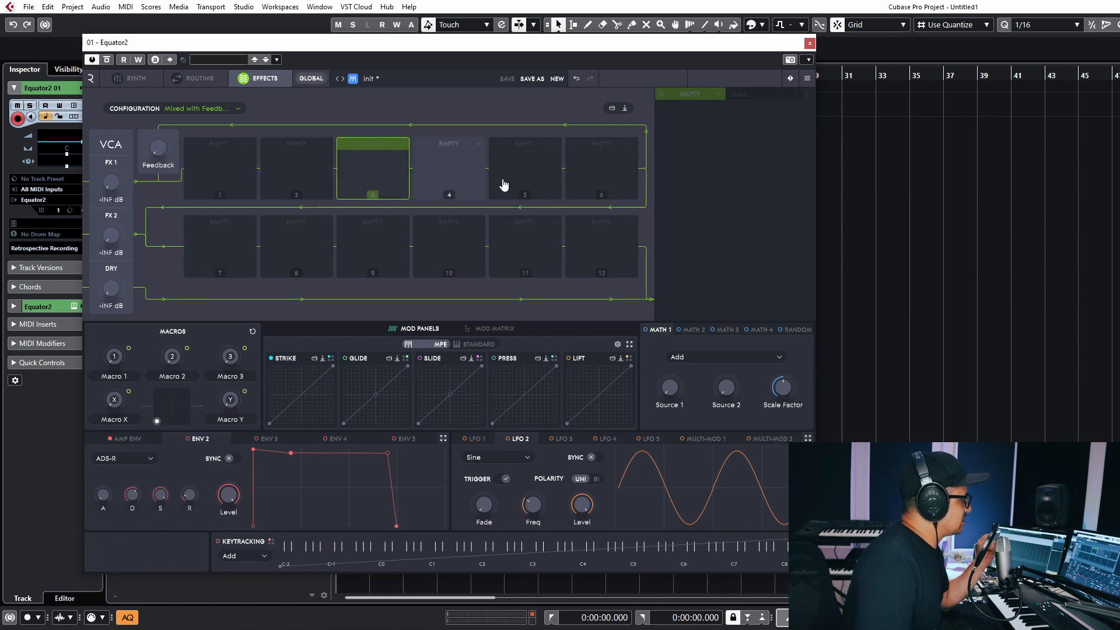
pyautogui.click(240, 178)
# Modulate Filter 1's cutoff with ENV 2 and lower ENV 2's sustain to minimum.
pyautogui.click(166, 78)
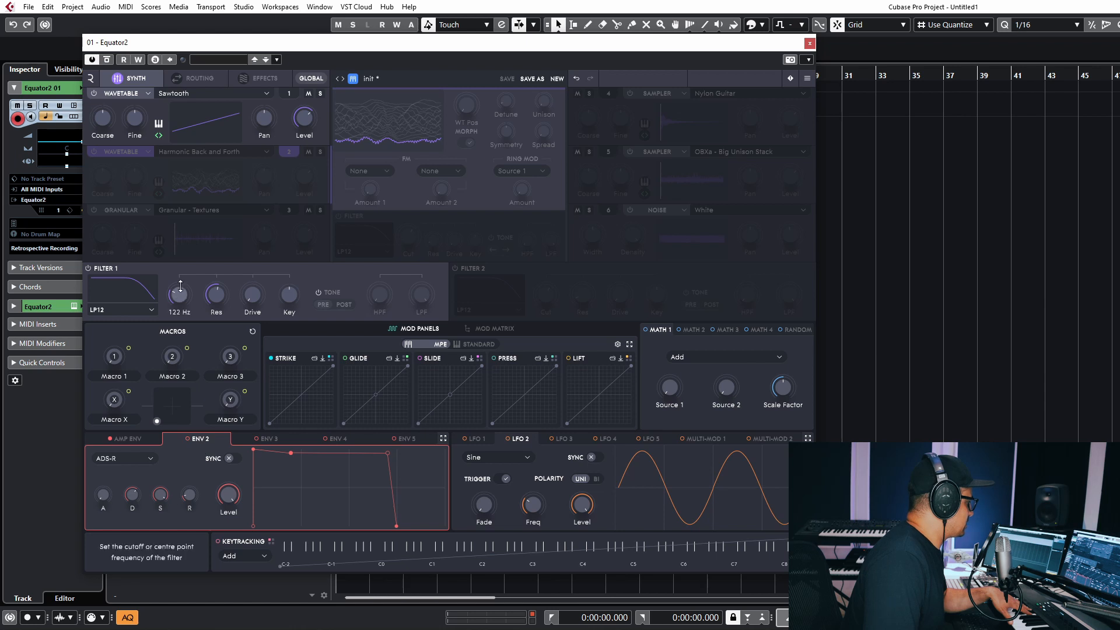
pyautogui.moveTo(180, 286)
pyautogui.mouseDown()
pyautogui.moveTo(190, 250)
pyautogui.moveTo(180, 298)
pyautogui.moveTo(186, 282)
pyautogui.mouseUp()
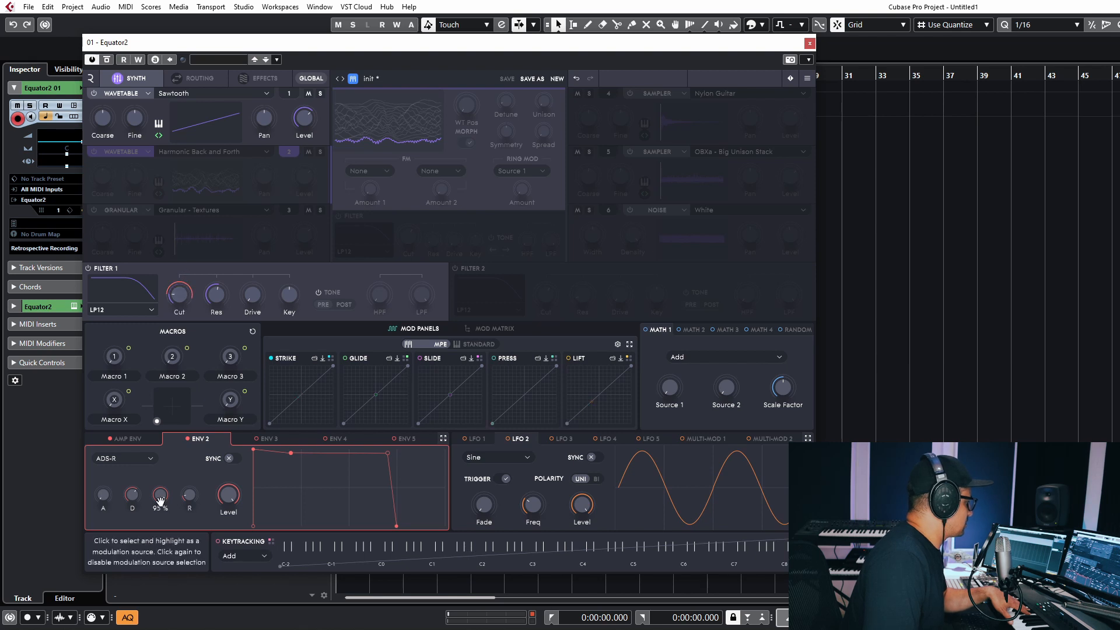
pyautogui.moveTo(160, 493); pyautogui.dragTo(159, 513)
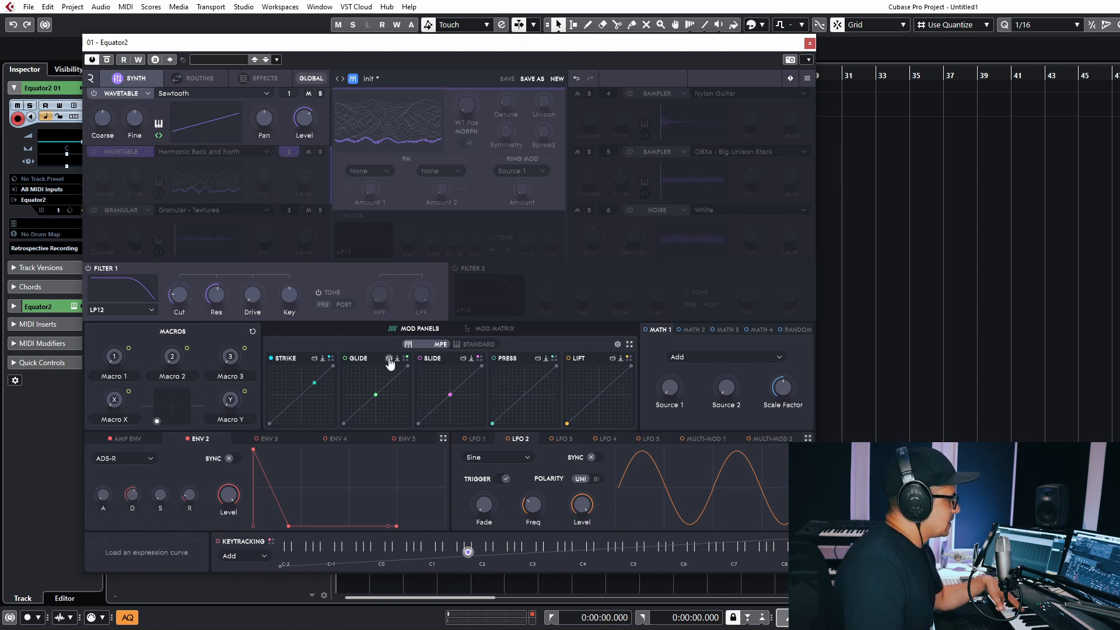
pyautogui.click(266, 82)
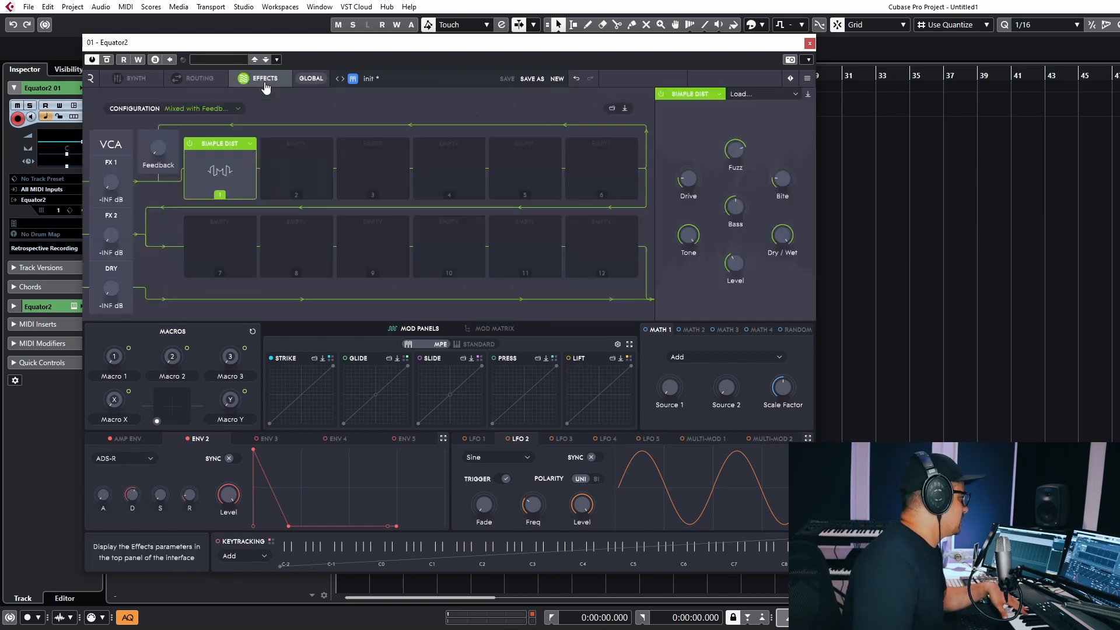
pyautogui.click(135, 79)
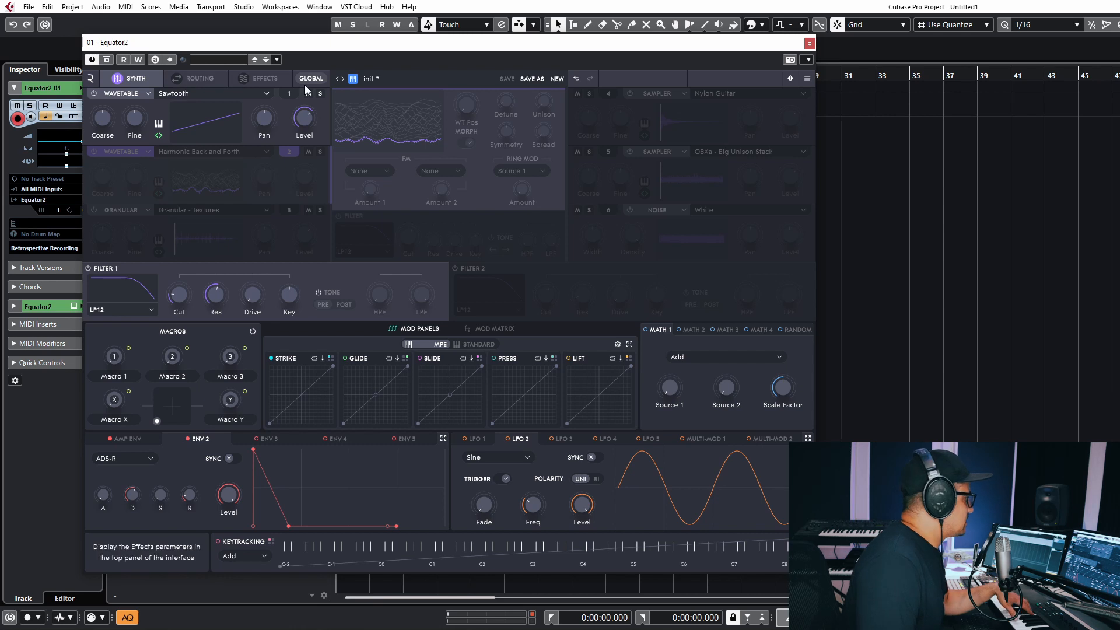
# Enable Simple Dist in the Parallel with Feedback configuration, raise the chain's Feedback to about 21%, and reduce the distortion's Drive.
pyautogui.click(266, 80)
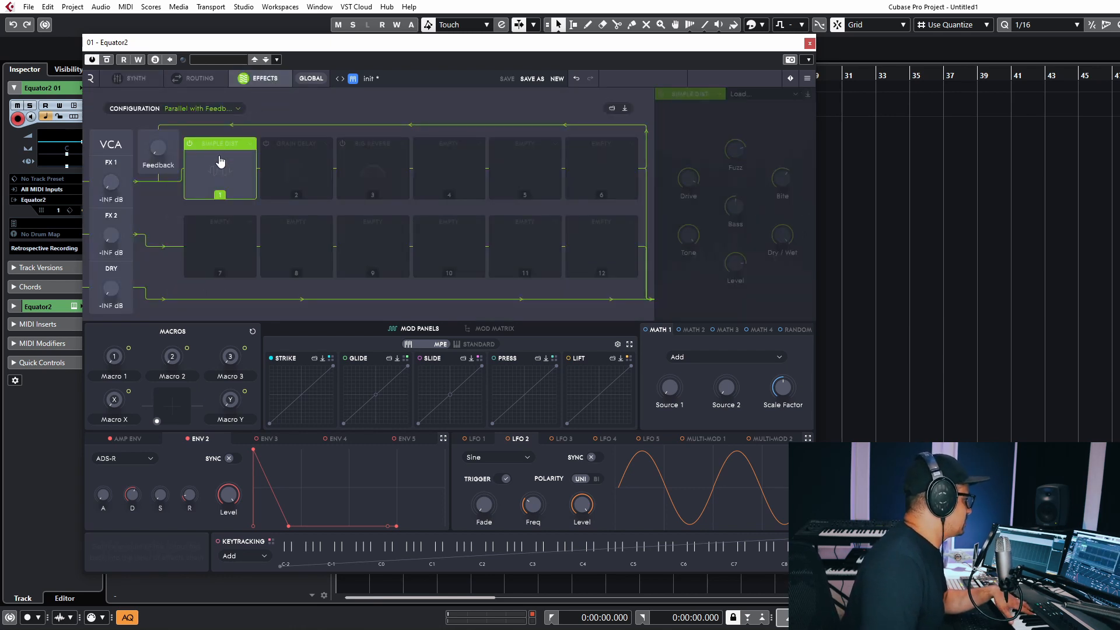
pyautogui.click(251, 150)
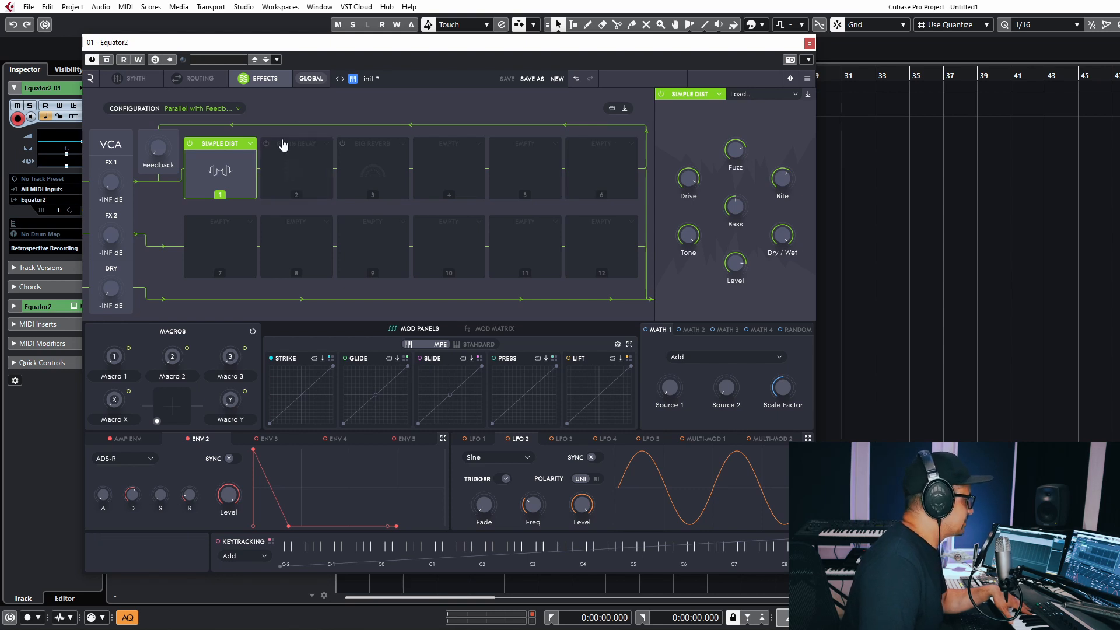
pyautogui.moveTo(685, 182)
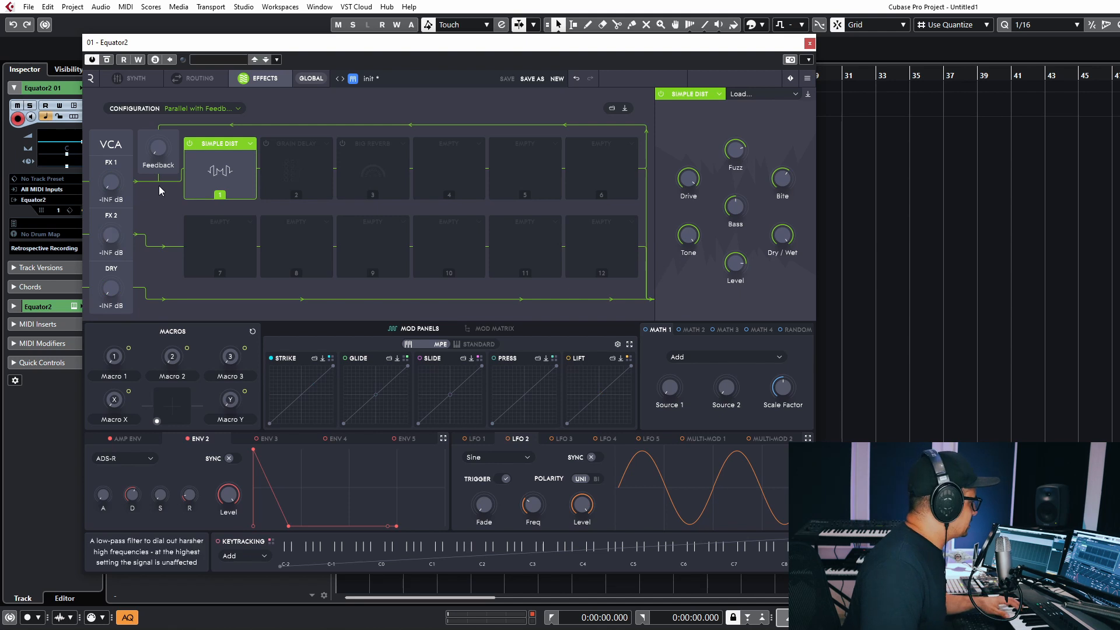
pyautogui.moveTo(151, 152)
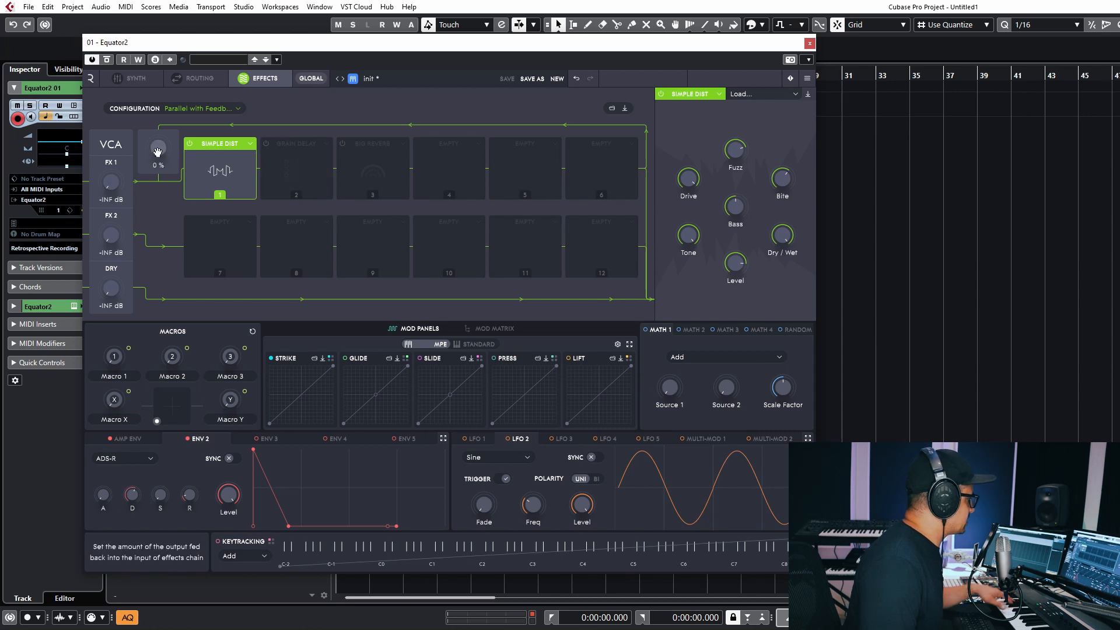
pyautogui.moveTo(157, 150); pyautogui.dragTo(157, 139)
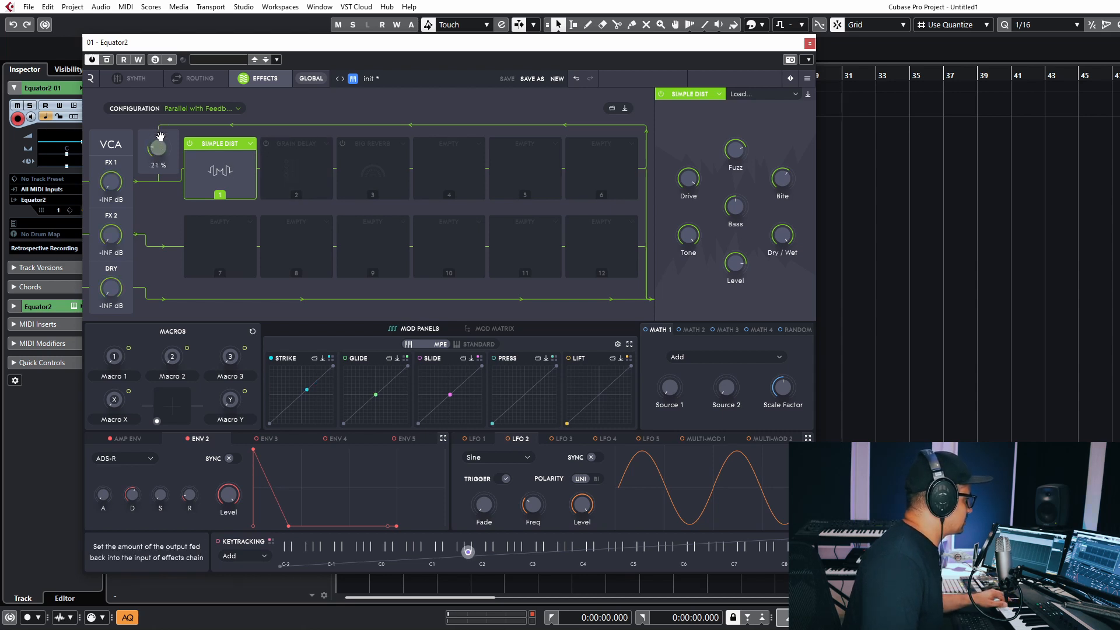
pyautogui.moveTo(684, 185); pyautogui.dragTo(683, 231)
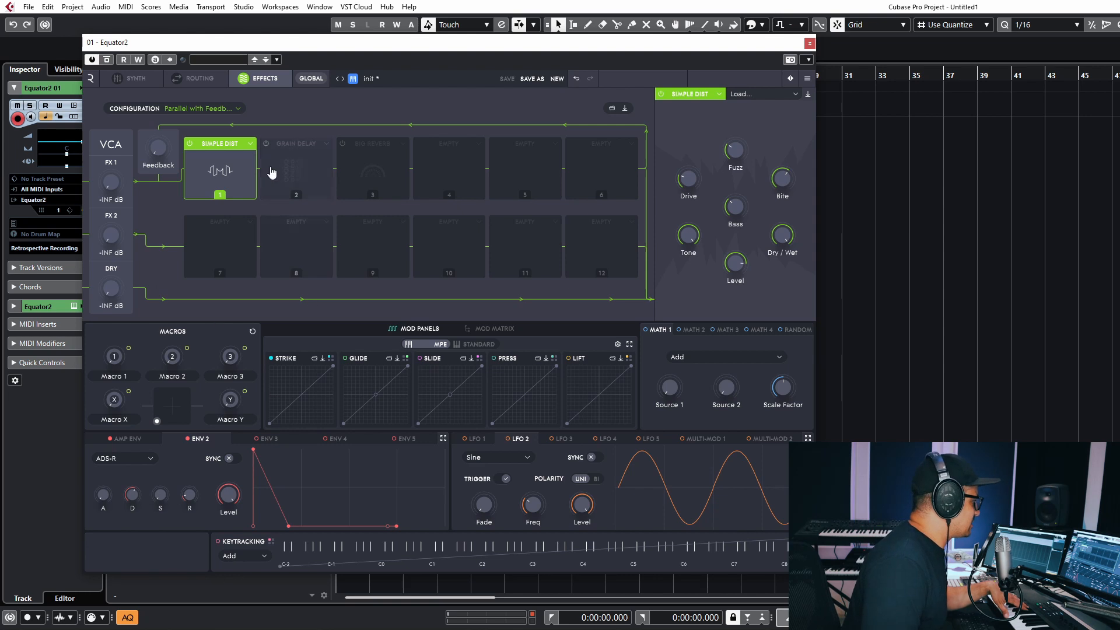
# Enable effects slot 3 and replace its Big Reverb with a Flanger.
pyautogui.click(343, 143)
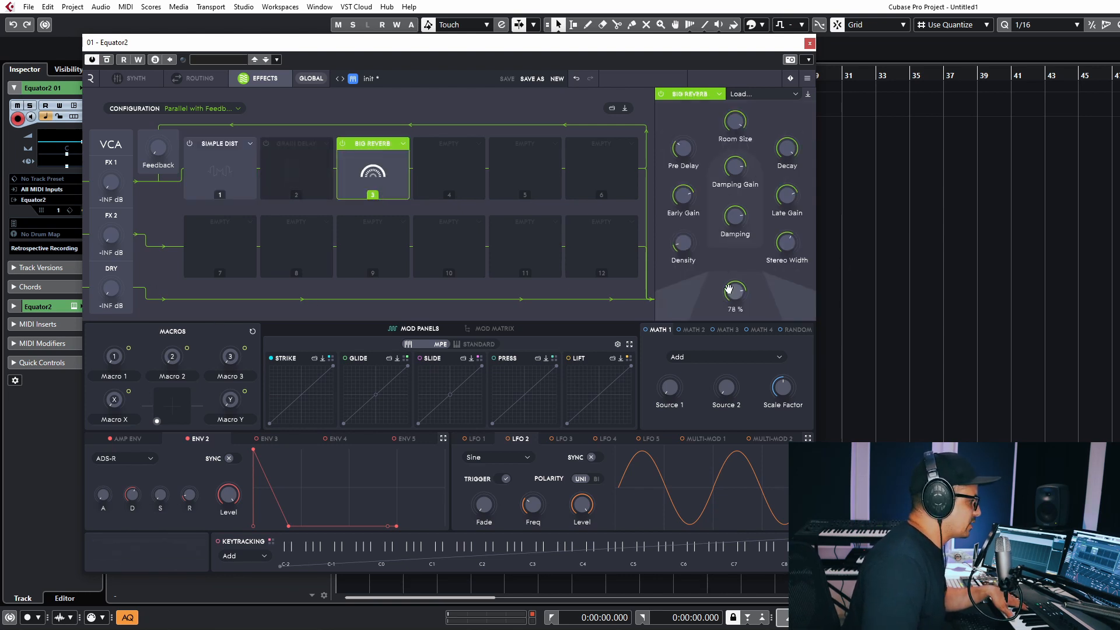
pyautogui.click(403, 143)
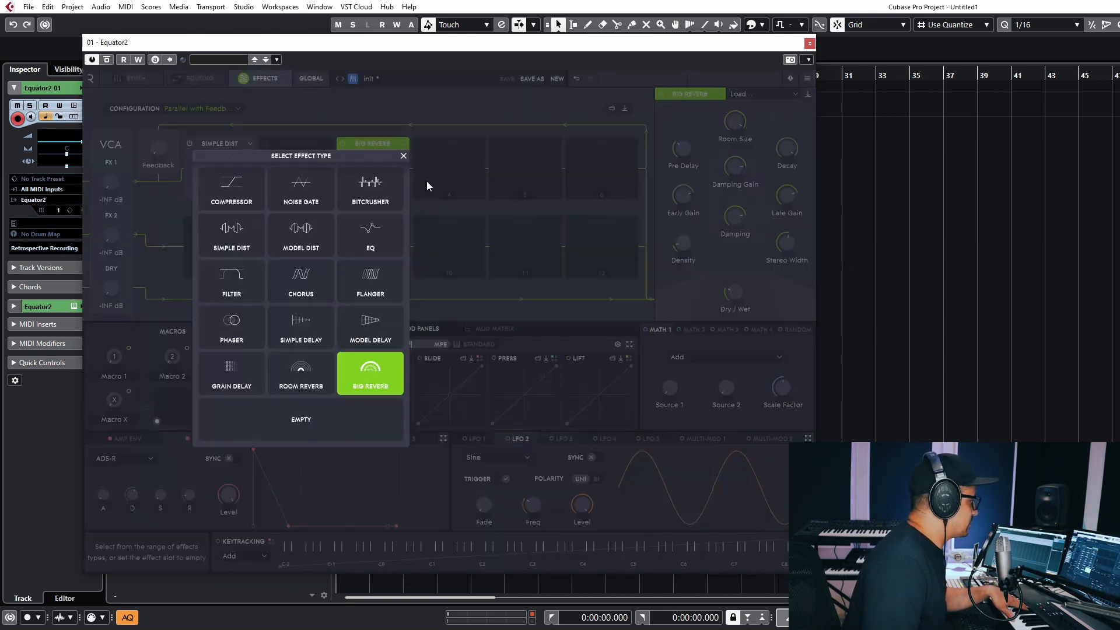
pyautogui.click(376, 292)
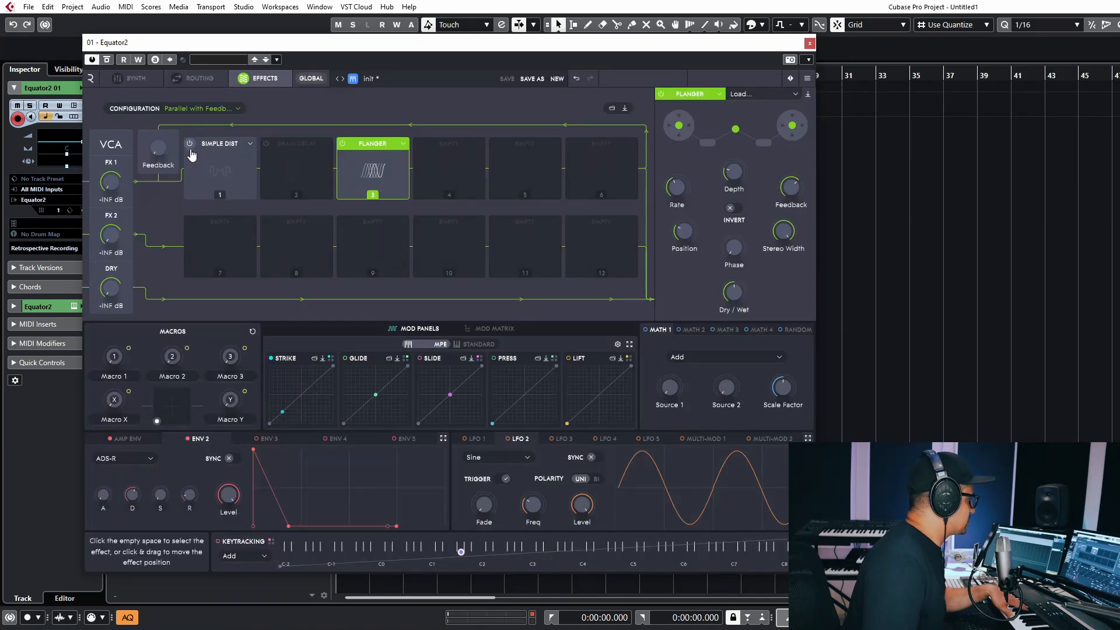
# Enable the Grain Delay in effects slot 2 and adjust the chain's Feedback to about 18%.
pyautogui.moveTo(156, 147); pyautogui.dragTo(171, 107)
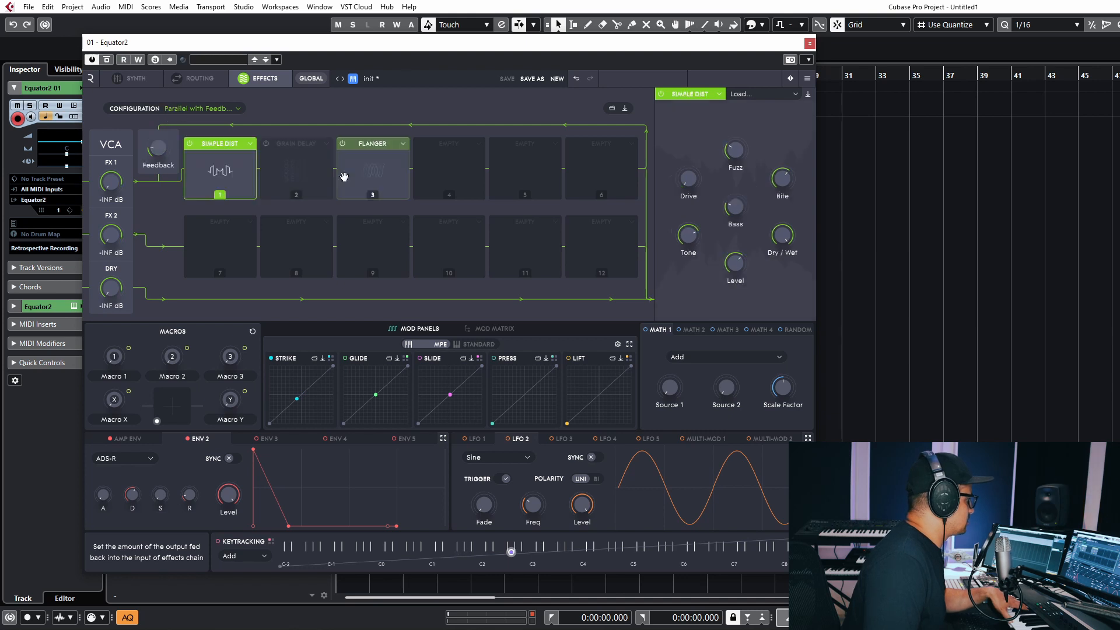
pyautogui.click(266, 145)
pyautogui.moveTo(156, 147)
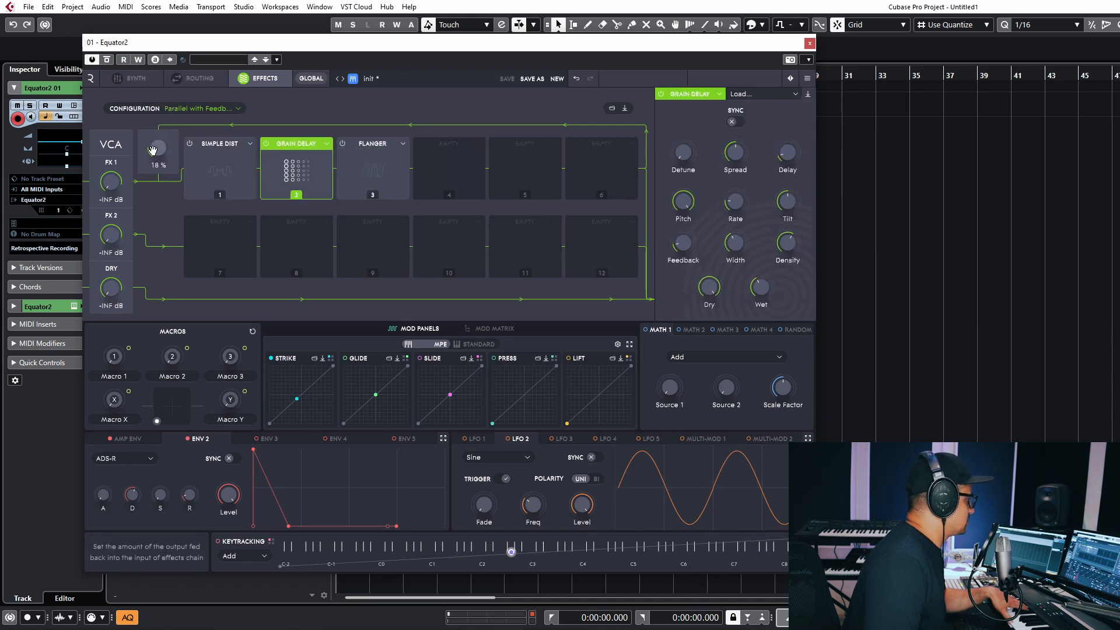
pyautogui.moveTo(160, 136); pyautogui.dragTo(163, 158)
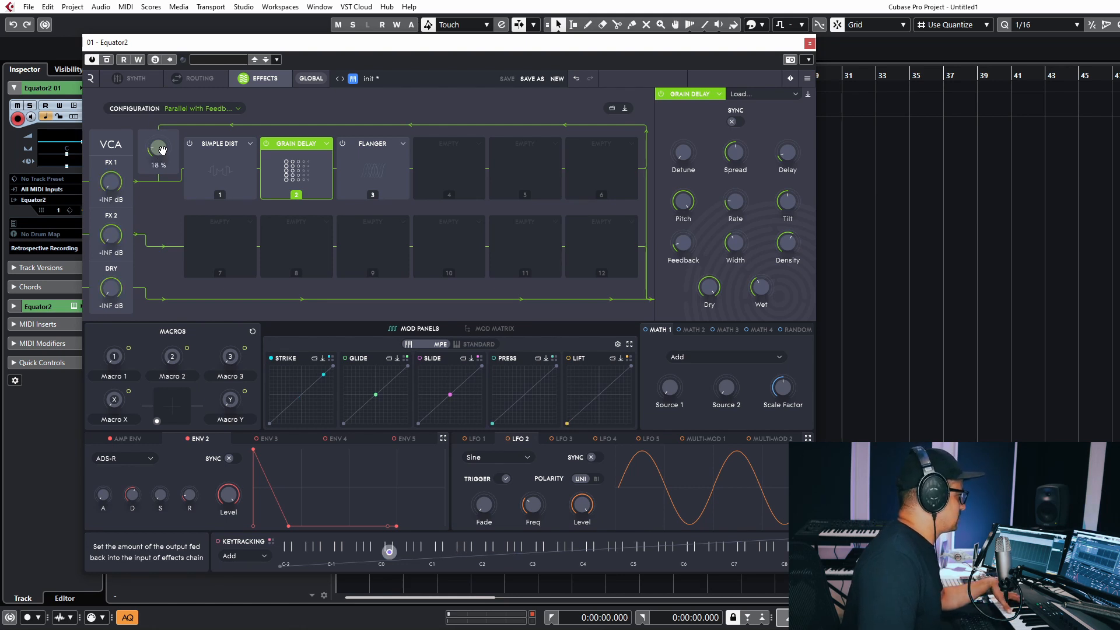
pyautogui.moveTo(162, 150); pyautogui.dragTo(164, 153)
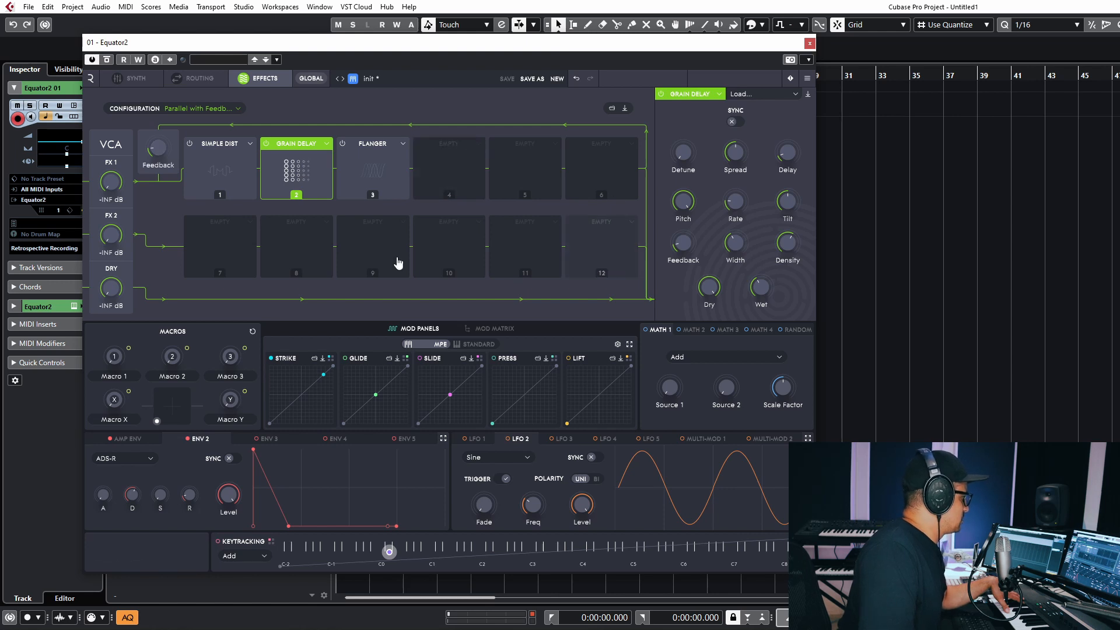
# Switch the effects configuration to Mixed with Feedback and add Big Reverb to slot 7.
pyautogui.click(196, 108)
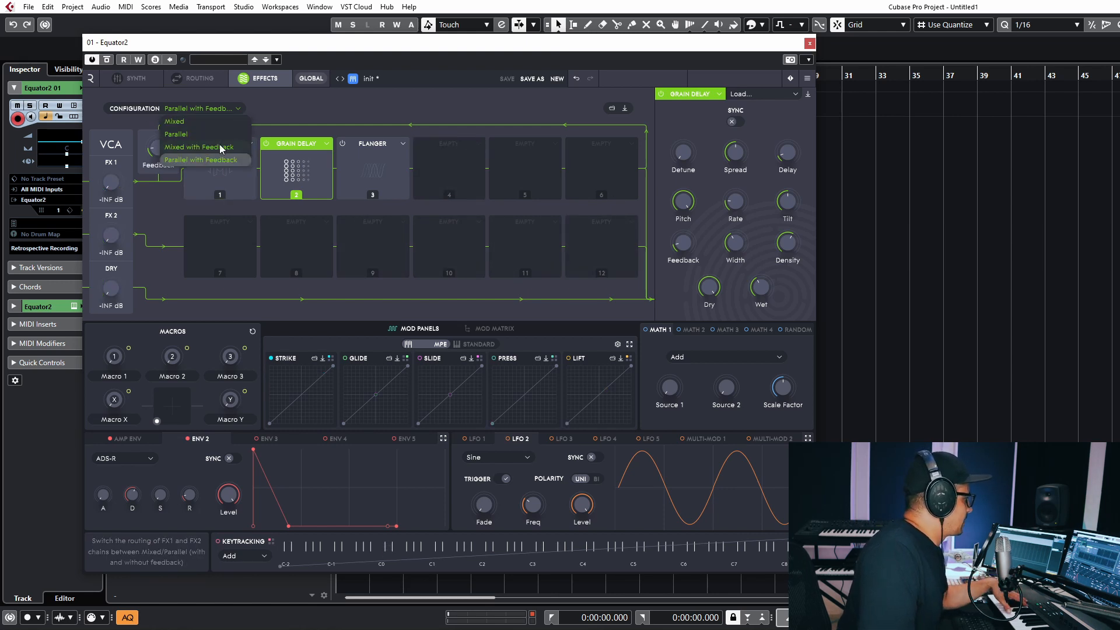
pyautogui.click(198, 148)
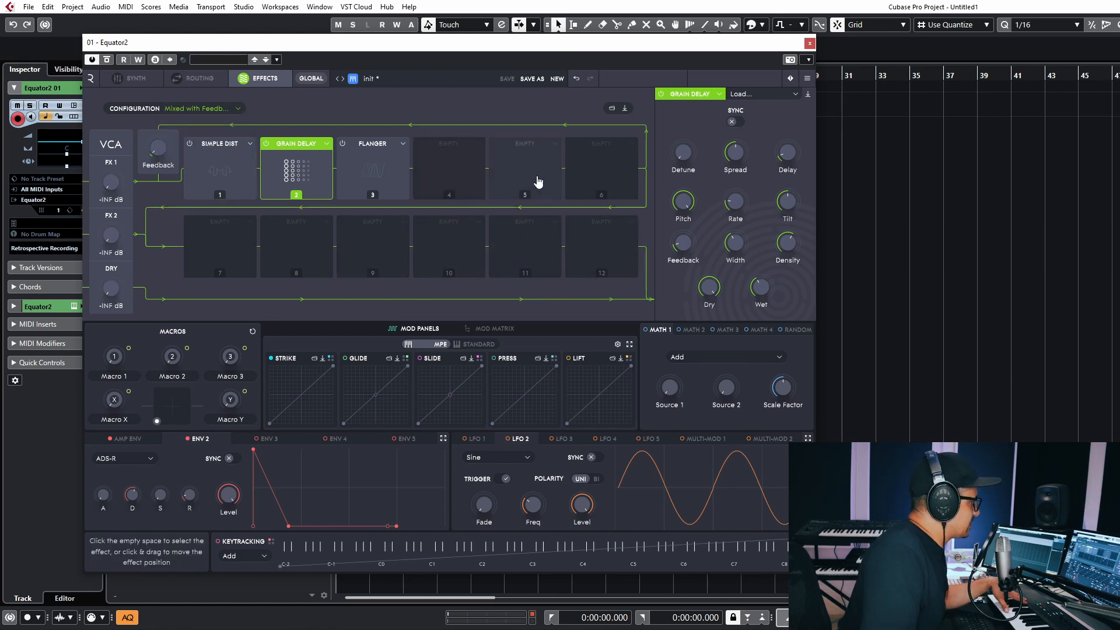
pyautogui.click(194, 250)
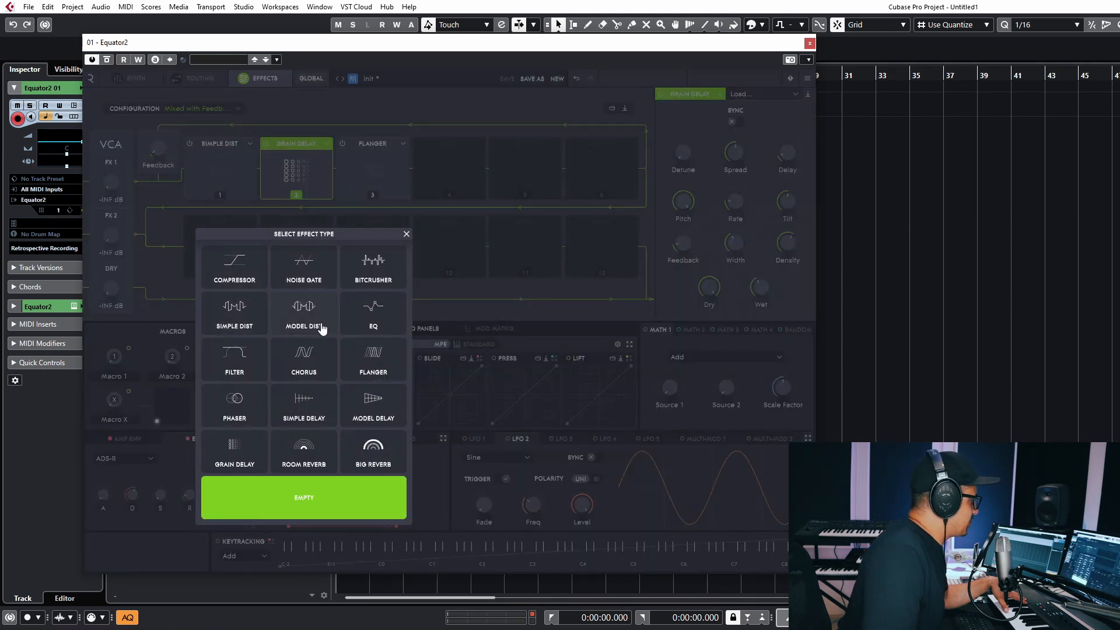
pyautogui.click(373, 449)
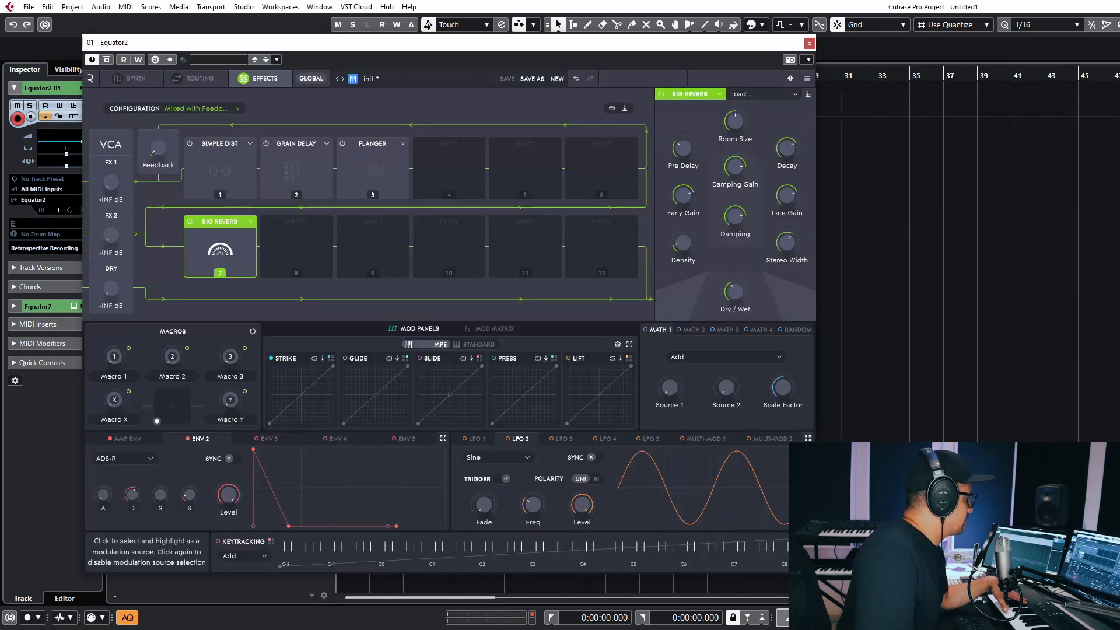
# Select Simple Dist in slot 1 and vary the effects chain's Feedback, bringing it down to 0%.
pyautogui.click(219, 170)
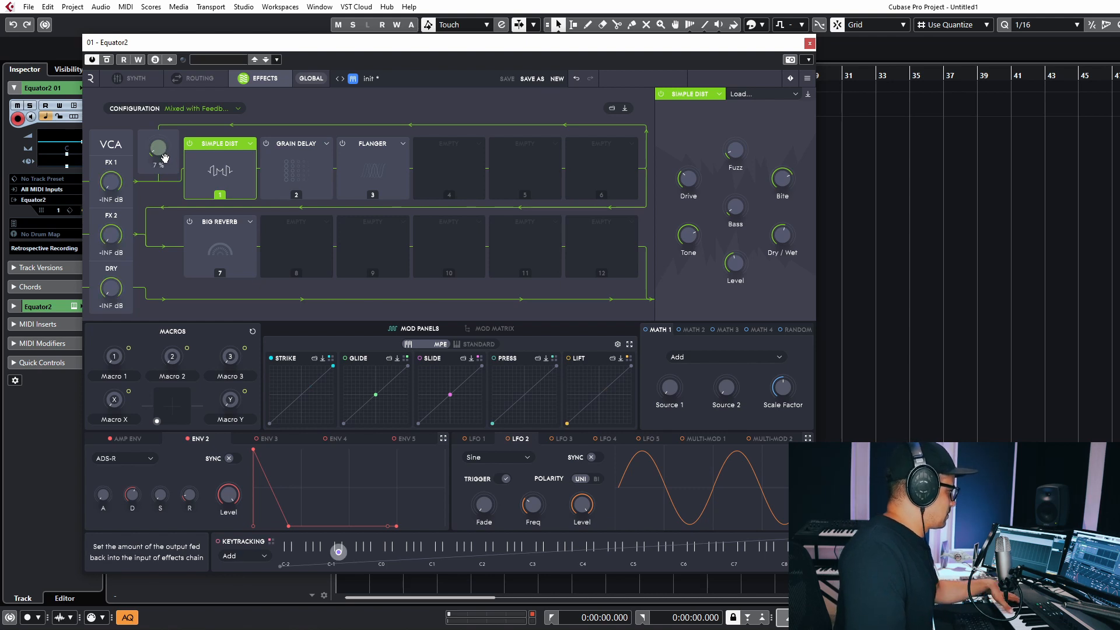
pyautogui.scroll(-1, 165, 158)
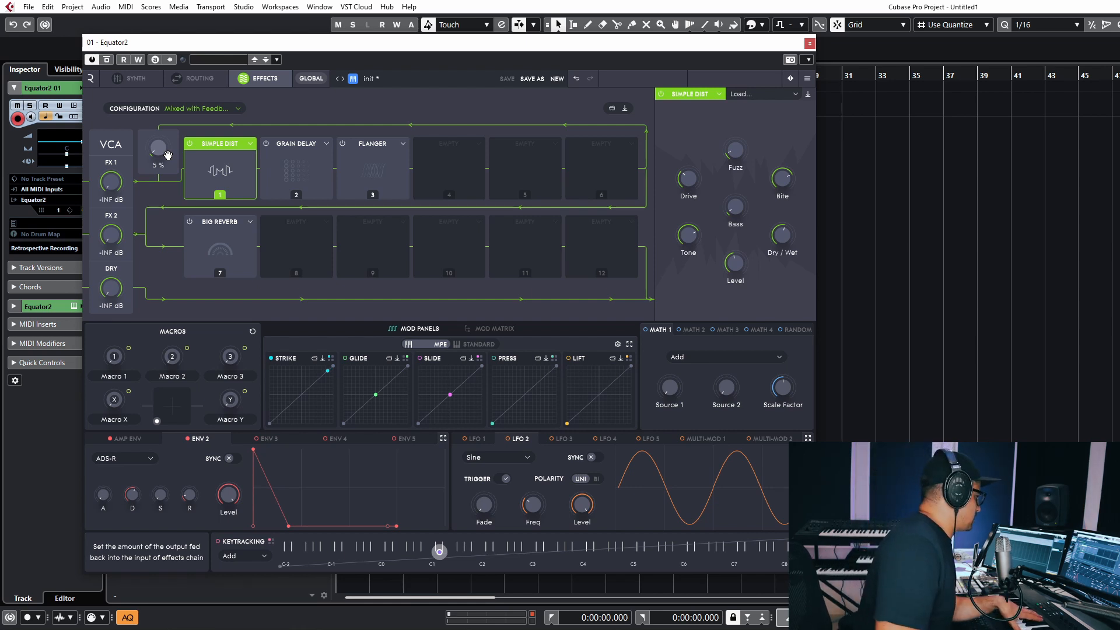
pyautogui.scroll(6, 156, 151)
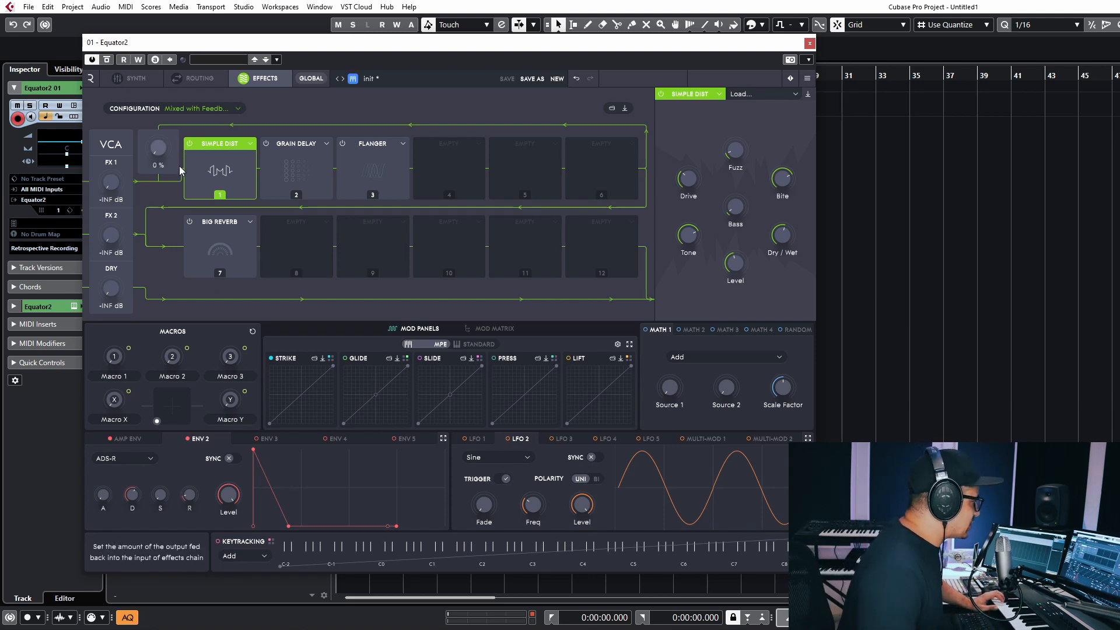
pyautogui.moveTo(160, 145)
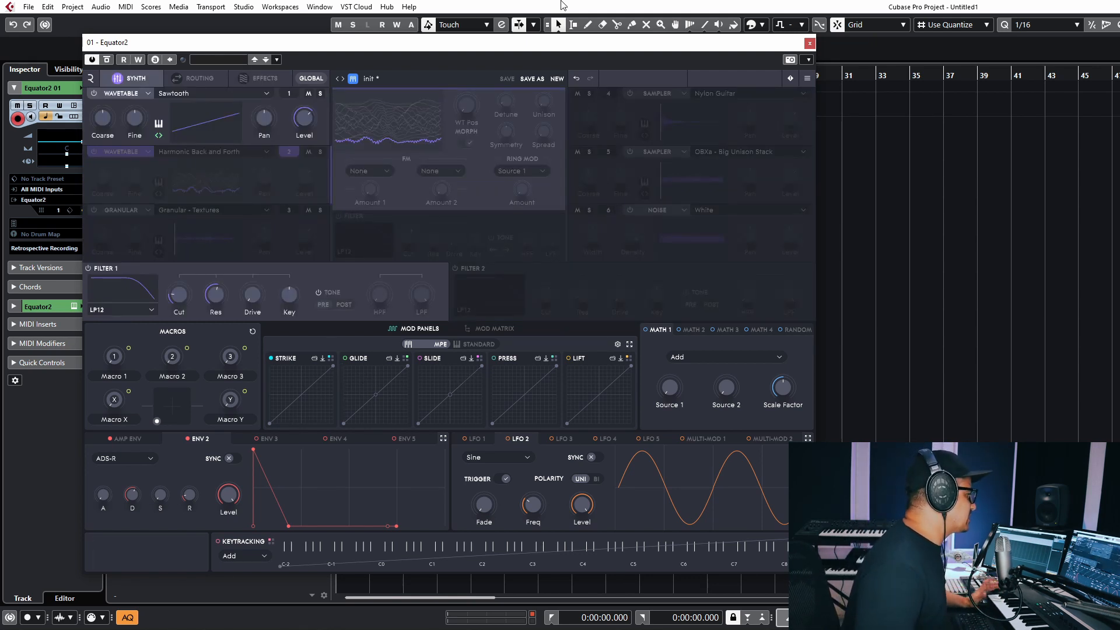
# Start a new preset, discarding the unsaved changes, and set source 1's engine type to Sampler.
pyautogui.moveTo(553, 93)
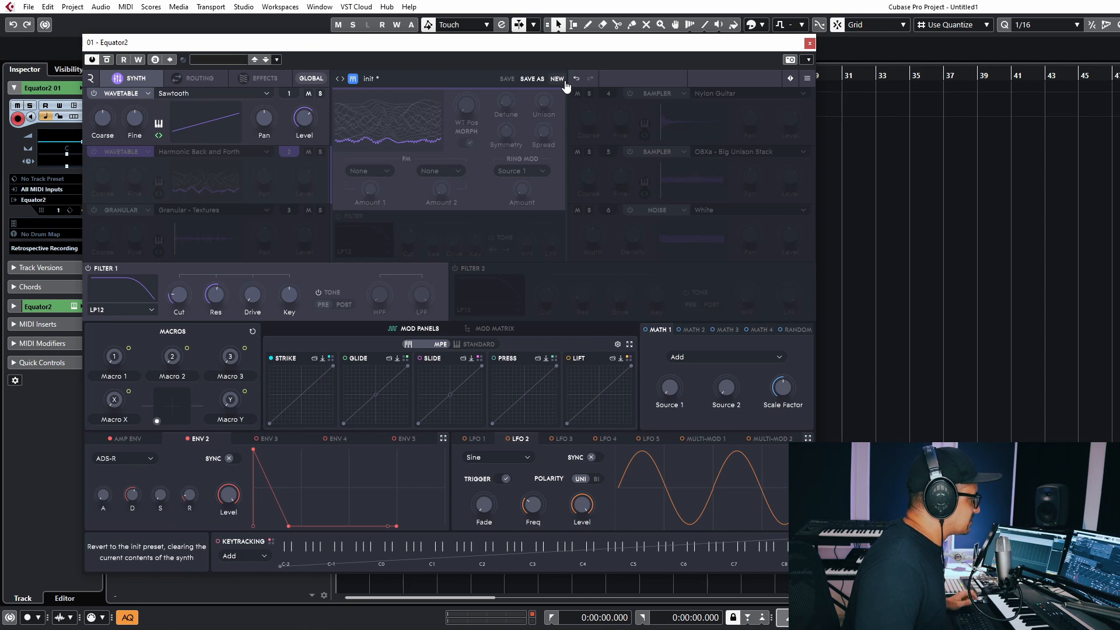
pyautogui.click(555, 80)
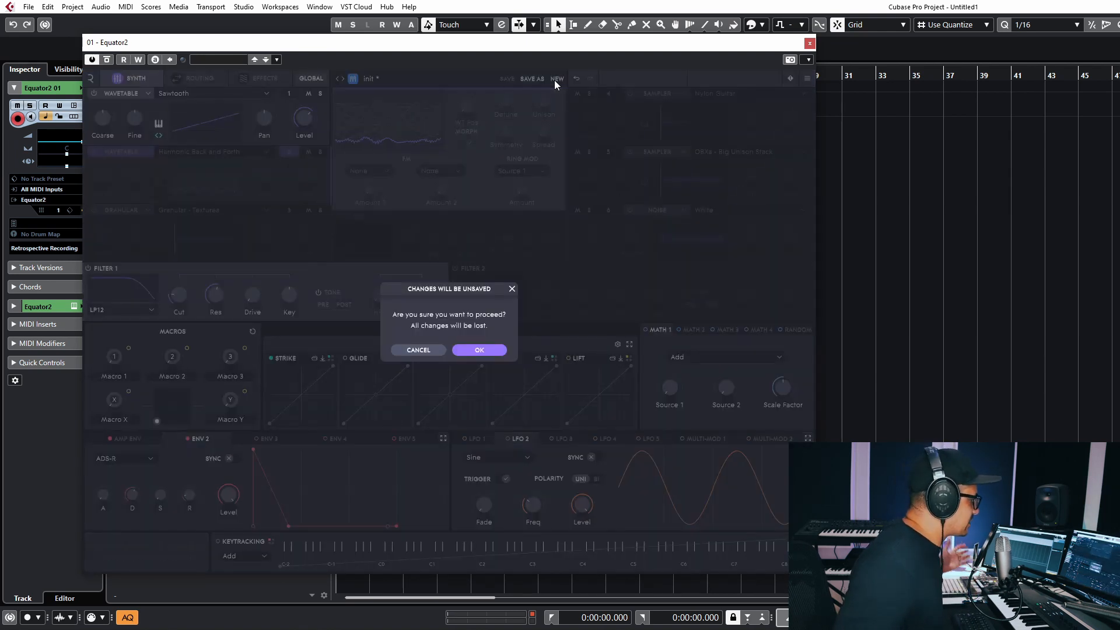
pyautogui.click(477, 350)
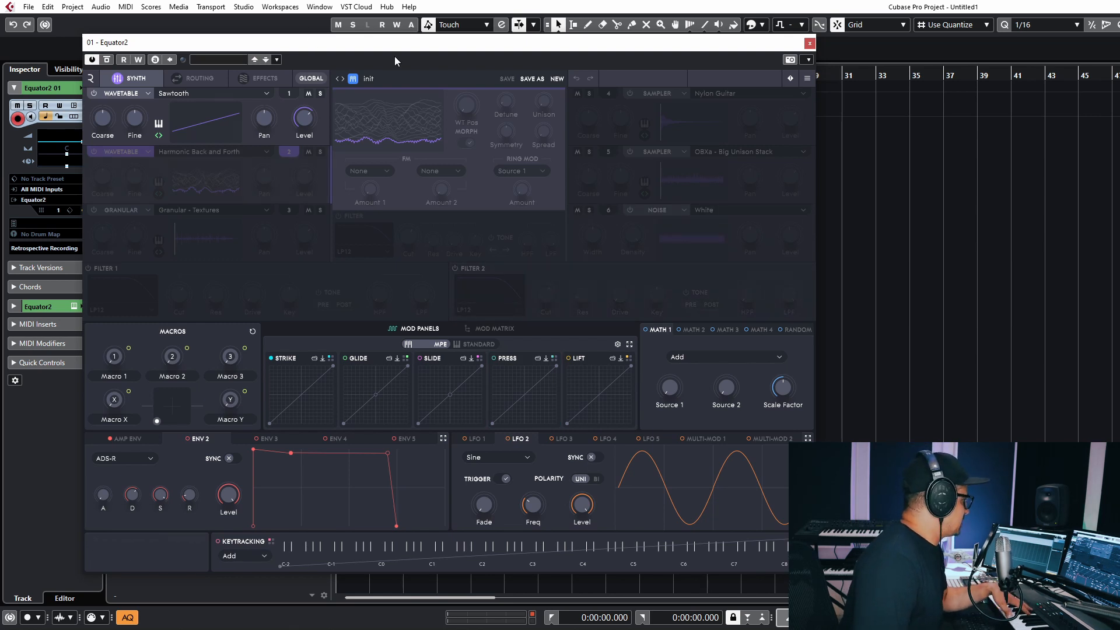
pyautogui.click(142, 95)
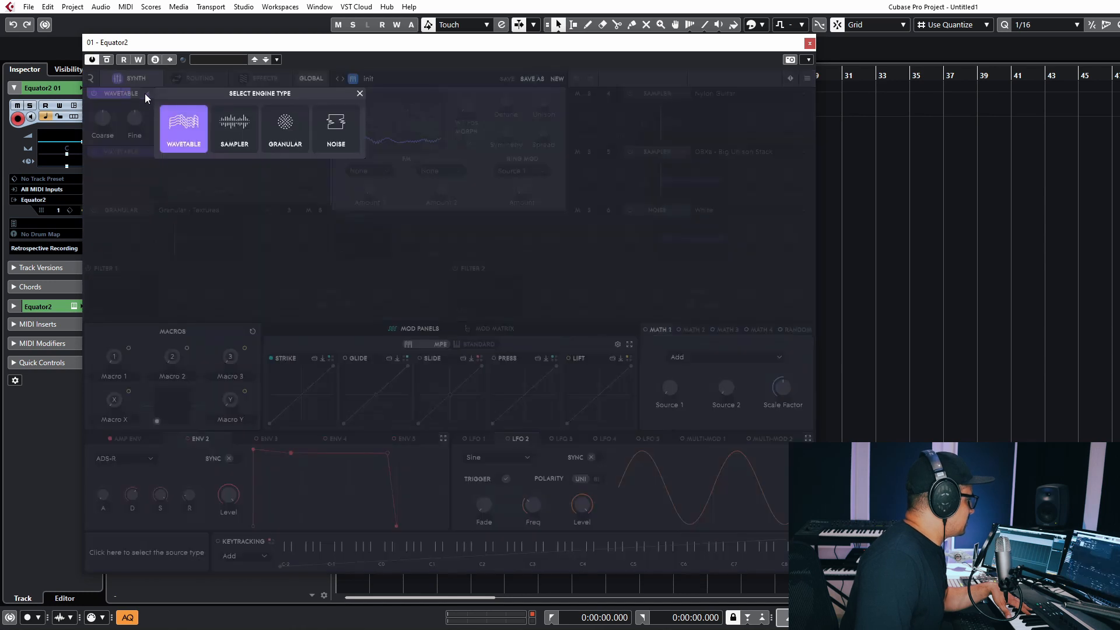
pyautogui.click(225, 124)
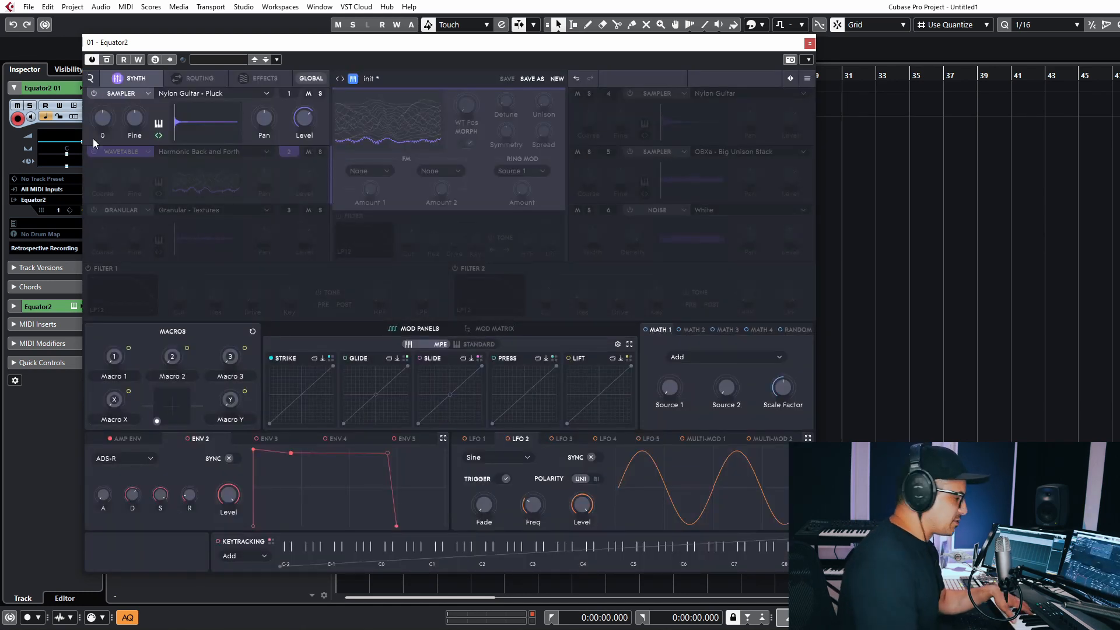
# Load the OBXa - 1970s Synth Keys sample from the Analog Synth category into source 1.
pyautogui.click(213, 93)
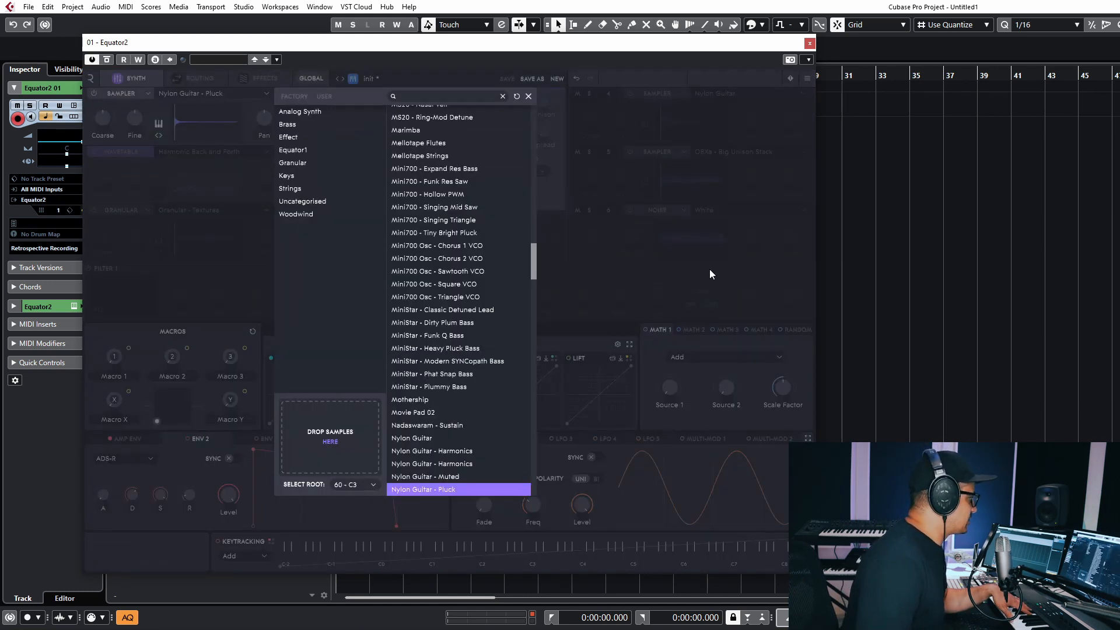
pyautogui.scroll(5, 395, 183)
pyautogui.click(306, 117)
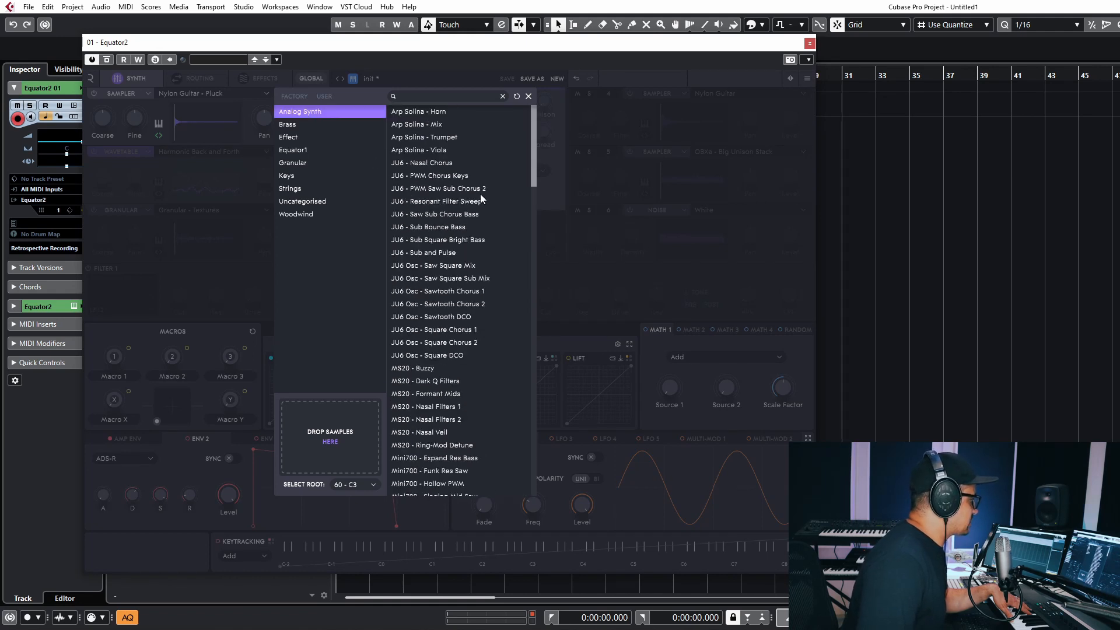
pyautogui.scroll(-10, 455, 233)
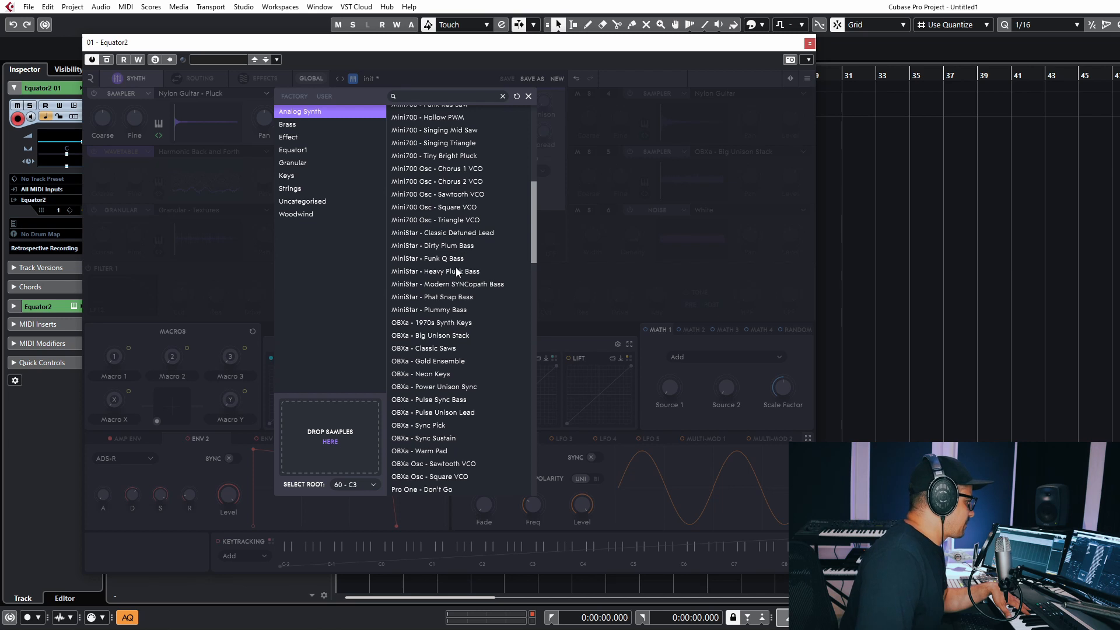
pyautogui.doubleClick(422, 324)
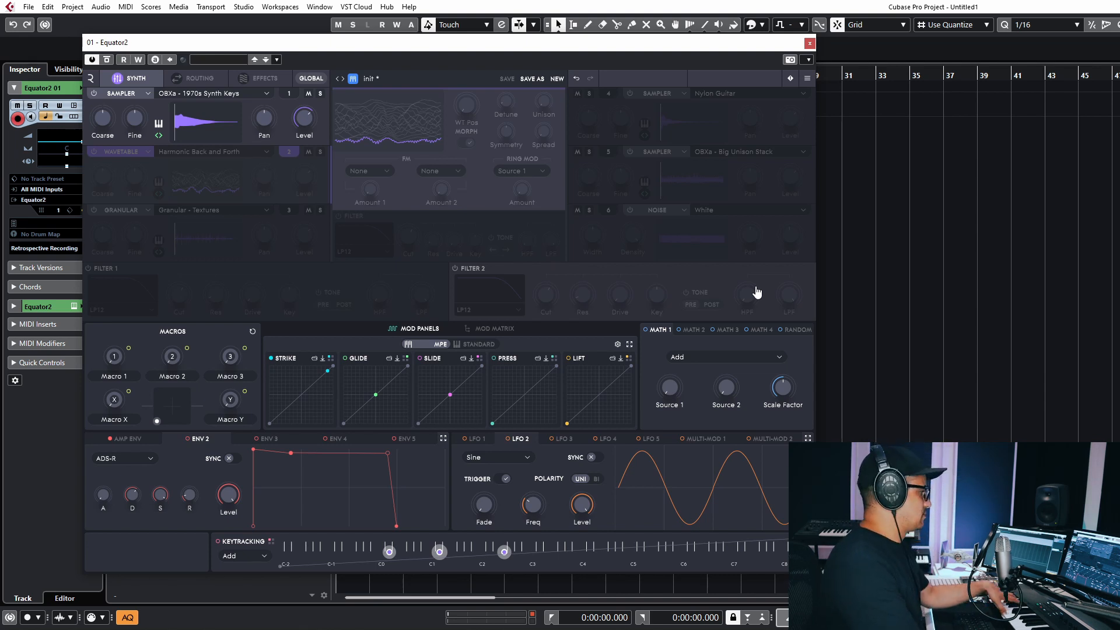
# Load the OBXa - Classic Saws sample from the Analog Synth category into source 1.
pyautogui.click(266, 94)
pyautogui.scroll(-1, 424, 434)
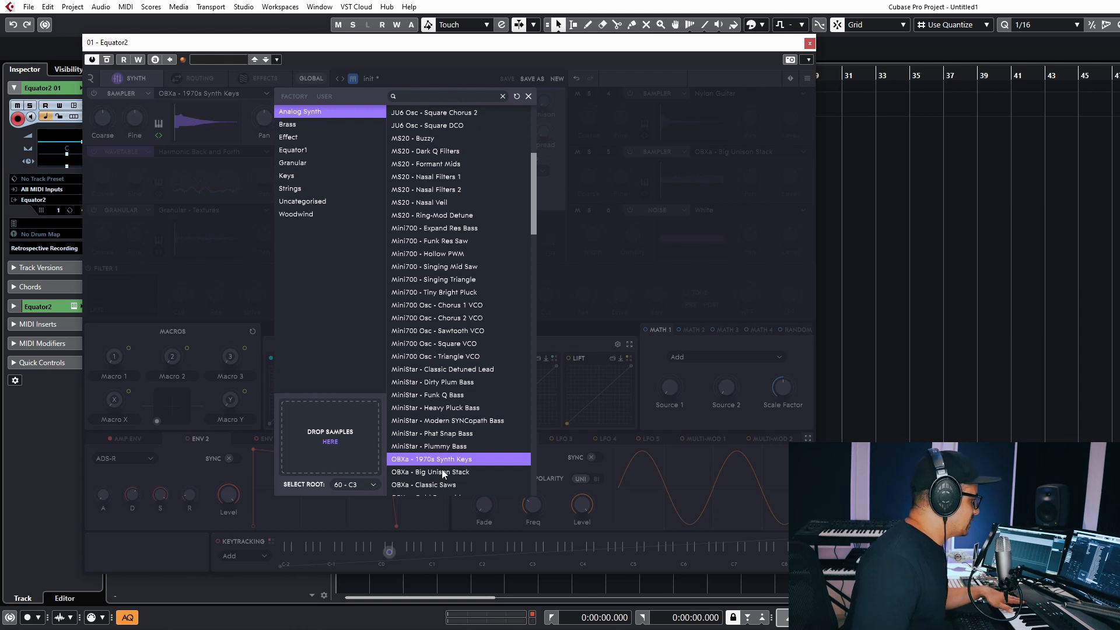
pyautogui.scroll(-1, 427, 438)
pyautogui.click(450, 455)
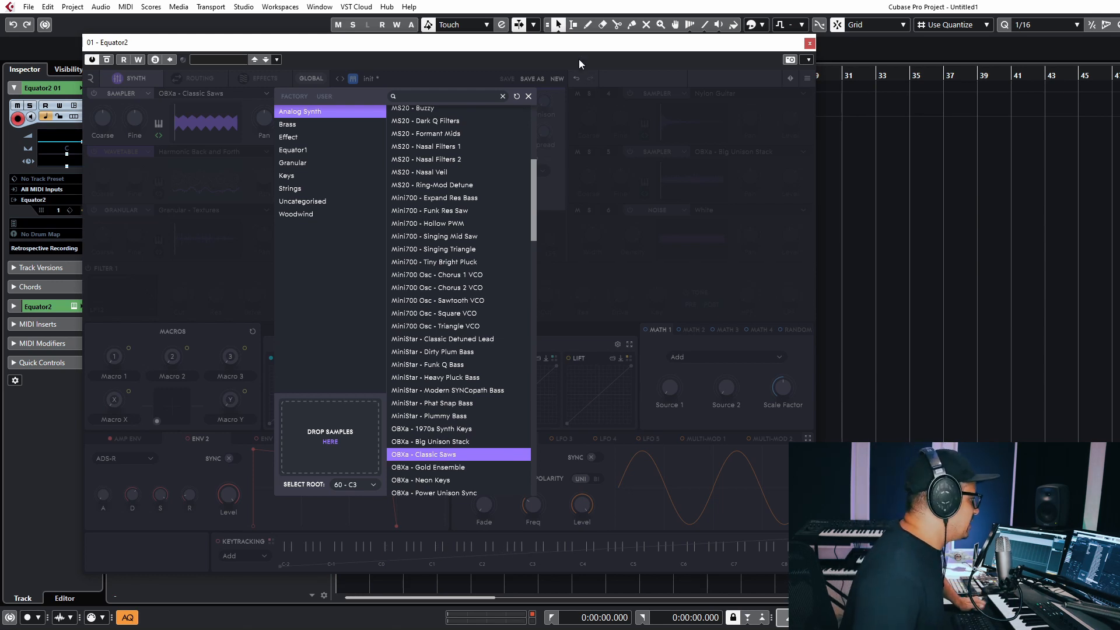
pyautogui.click(592, 180)
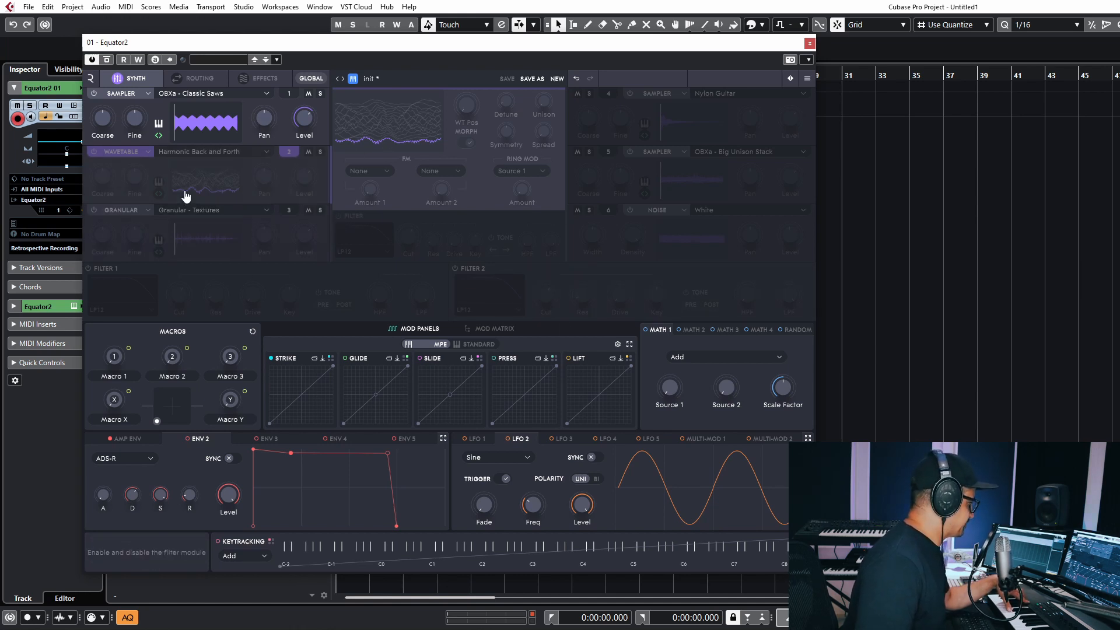
# Enable Filter 1 and set the filter configuration to Parallel.
pyautogui.click(90, 268)
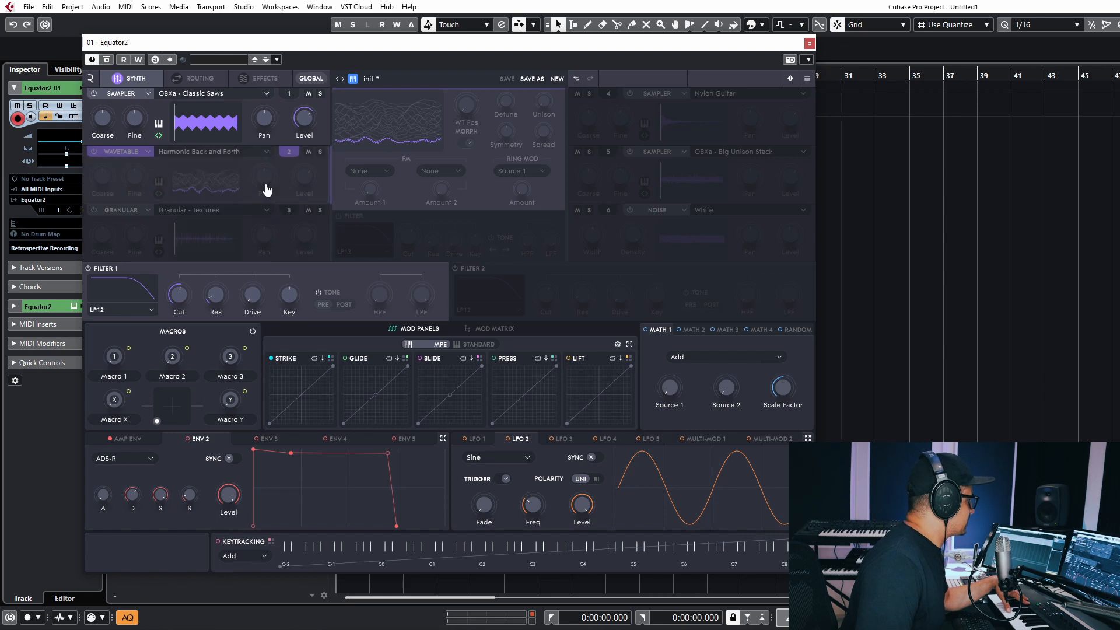
pyautogui.click(193, 78)
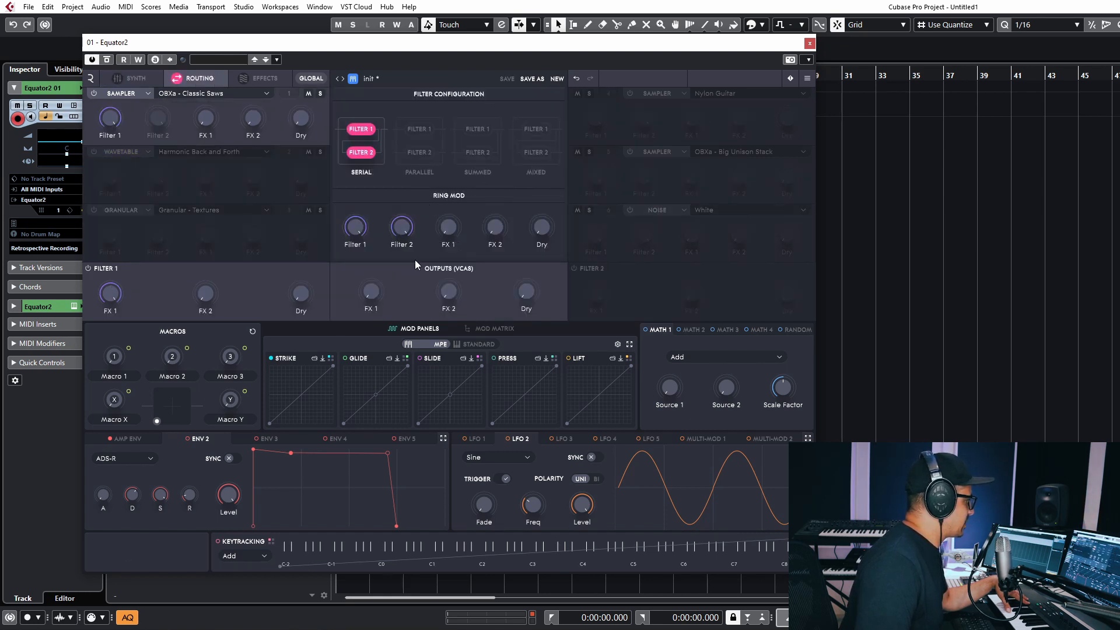
pyautogui.click(418, 143)
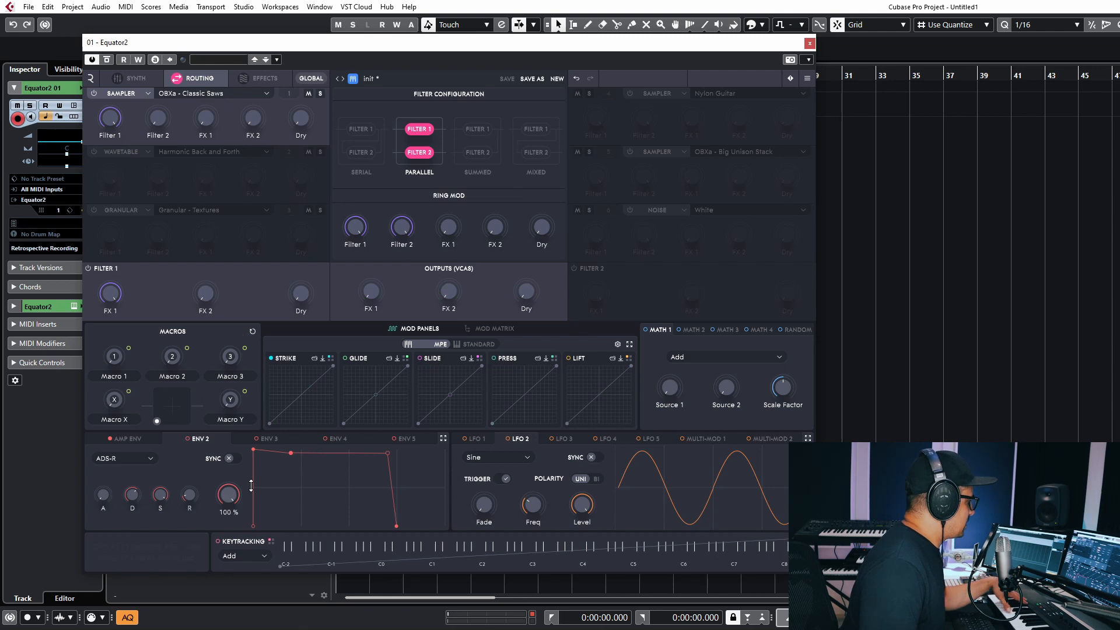
# Shape the Amp Env with a slower attack and a longer release.
pyautogui.click(124, 439)
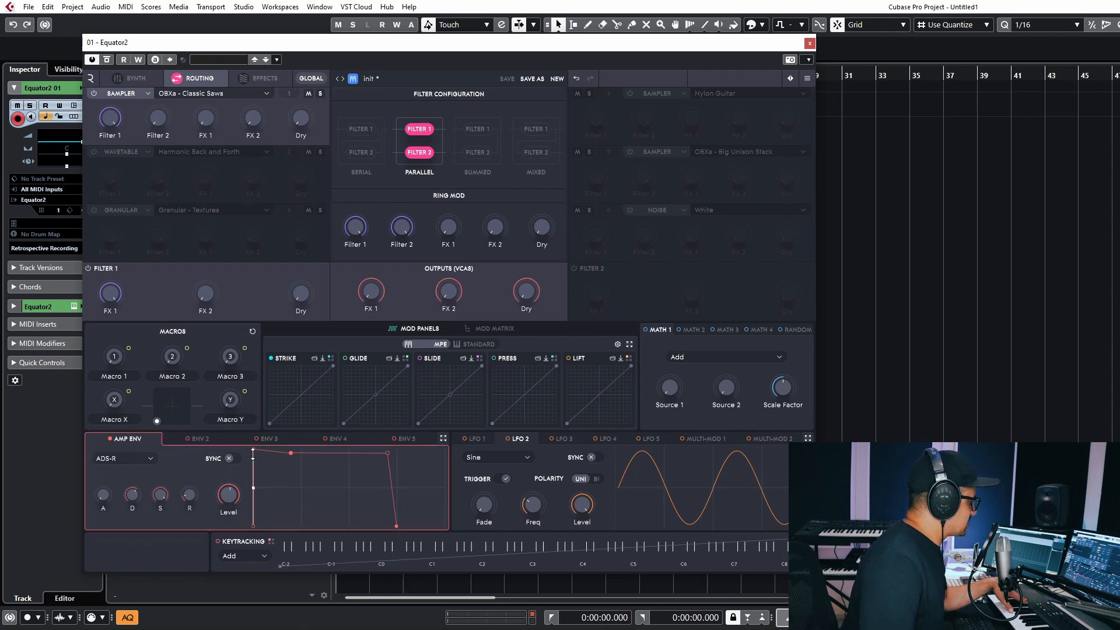
pyautogui.moveTo(253, 449); pyautogui.dragTo(282, 450)
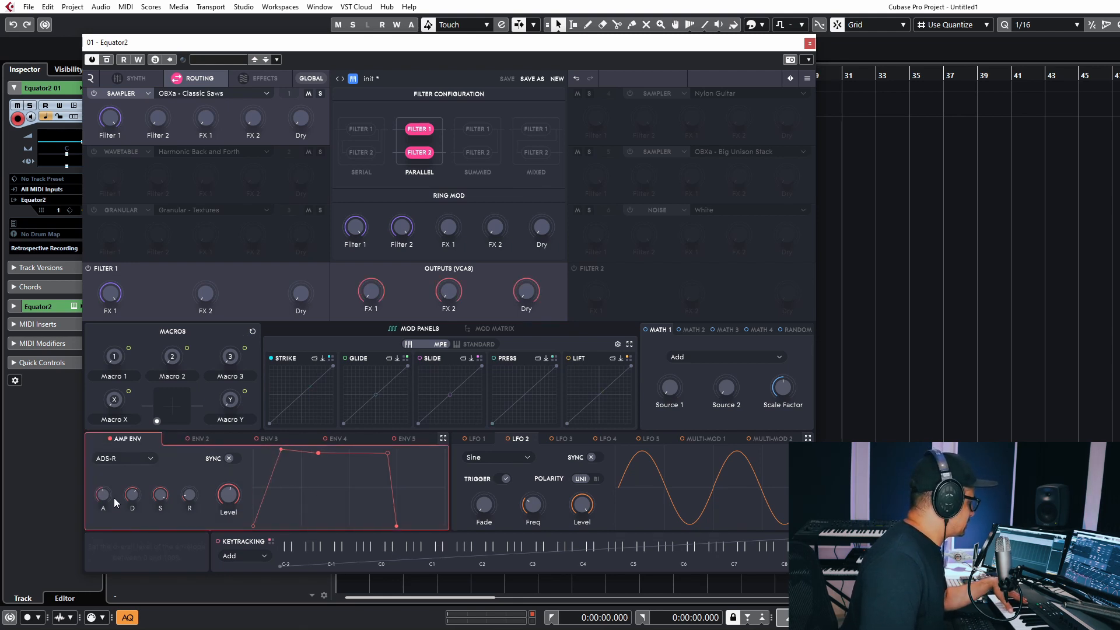
pyautogui.moveTo(188, 493); pyautogui.dragTo(197, 480)
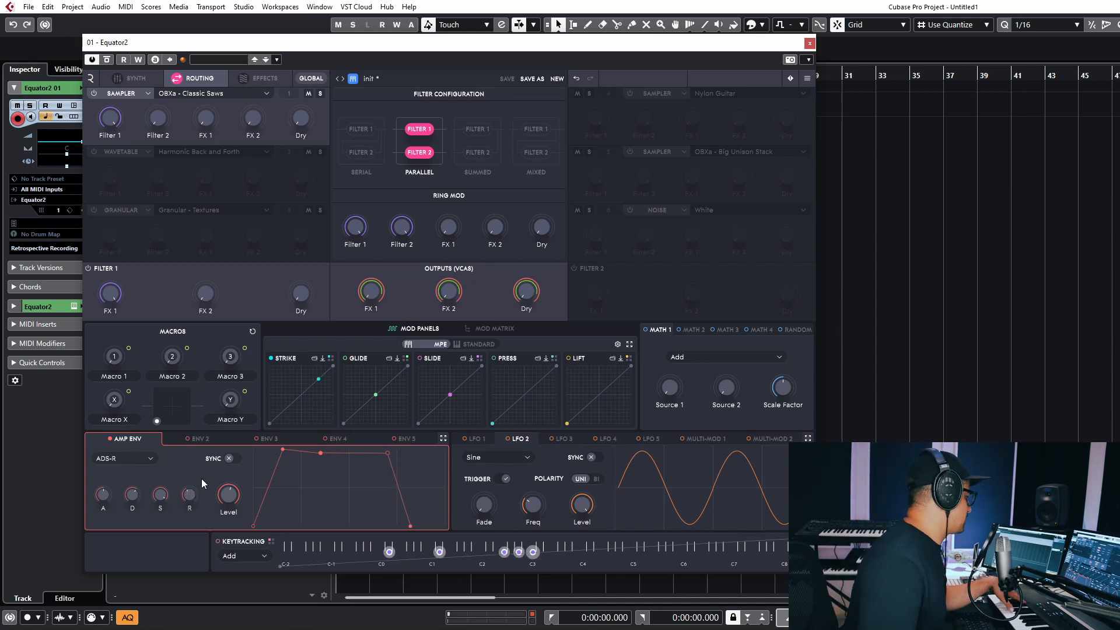
pyautogui.moveTo(104, 497); pyautogui.dragTo(106, 507)
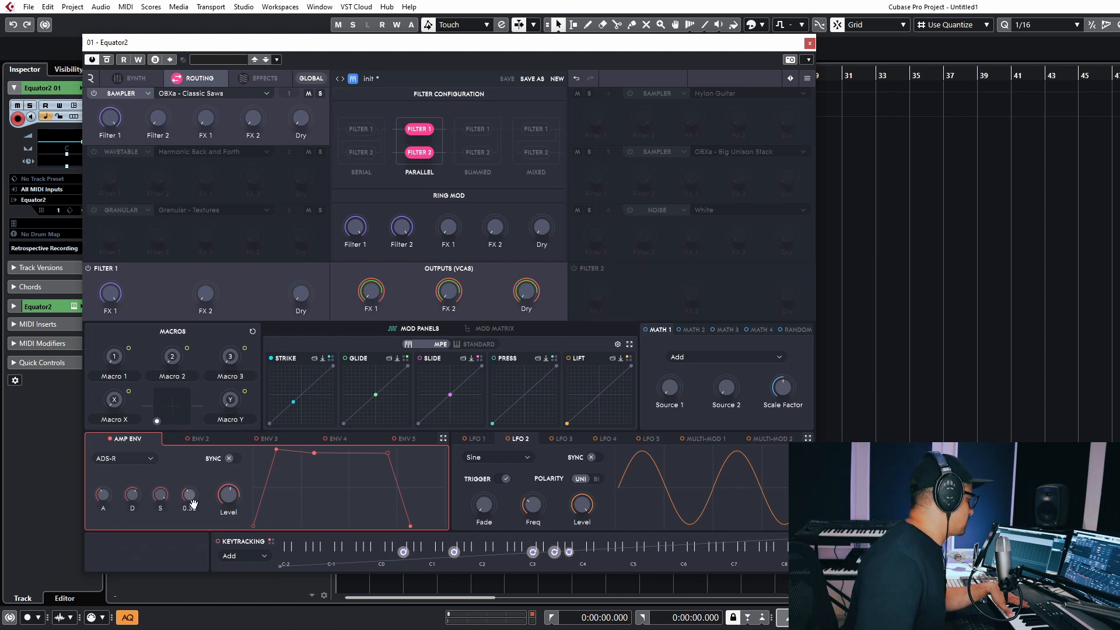
pyautogui.moveTo(194, 504); pyautogui.dragTo(195, 477)
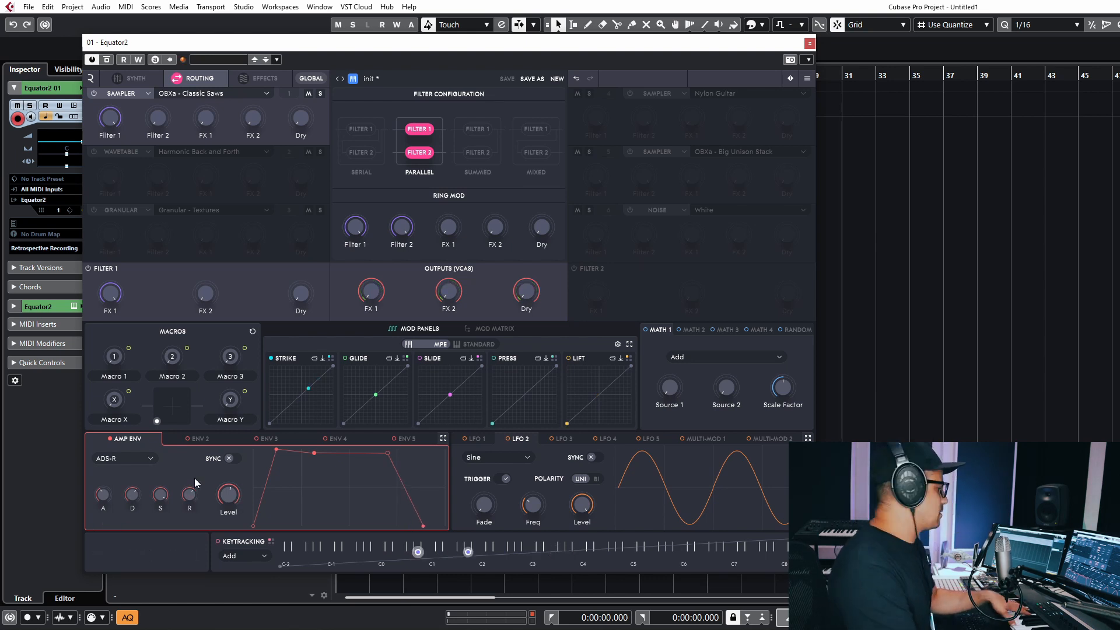
pyautogui.moveTo(190, 491); pyautogui.dragTo(191, 494)
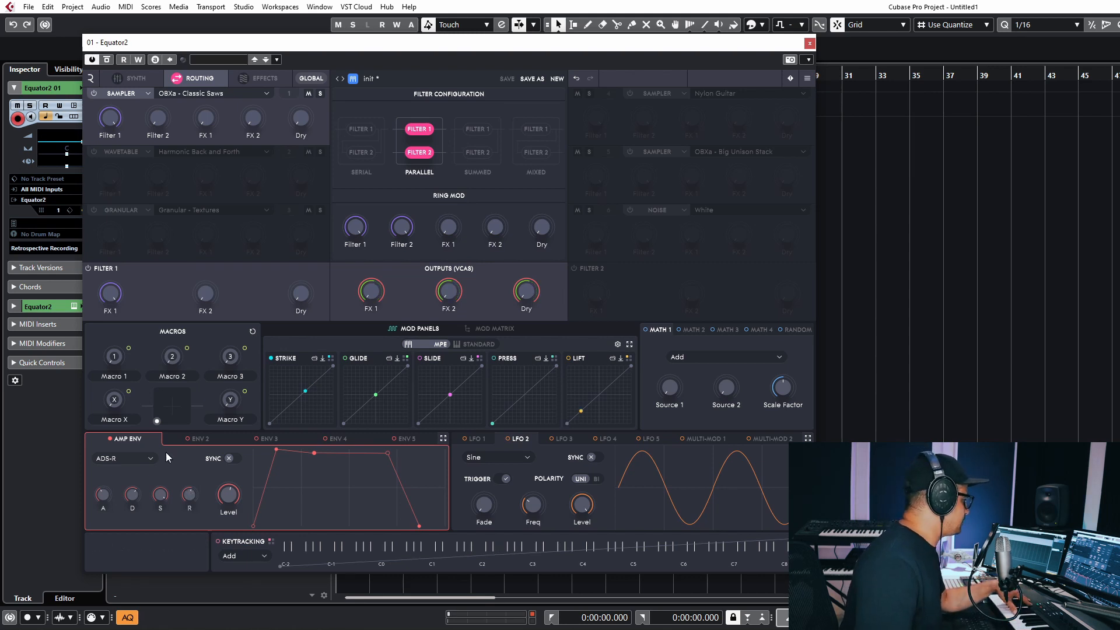
# Assign Env 2 to modulate Filter 1's cutoff by a positive amount.
pyautogui.click(198, 441)
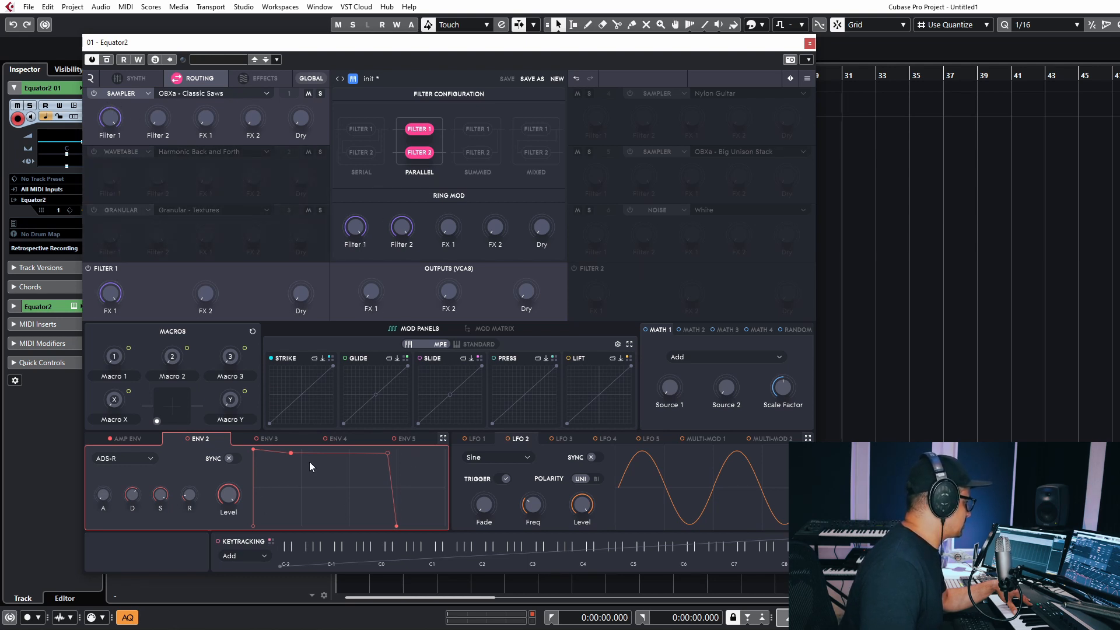
pyautogui.click(133, 78)
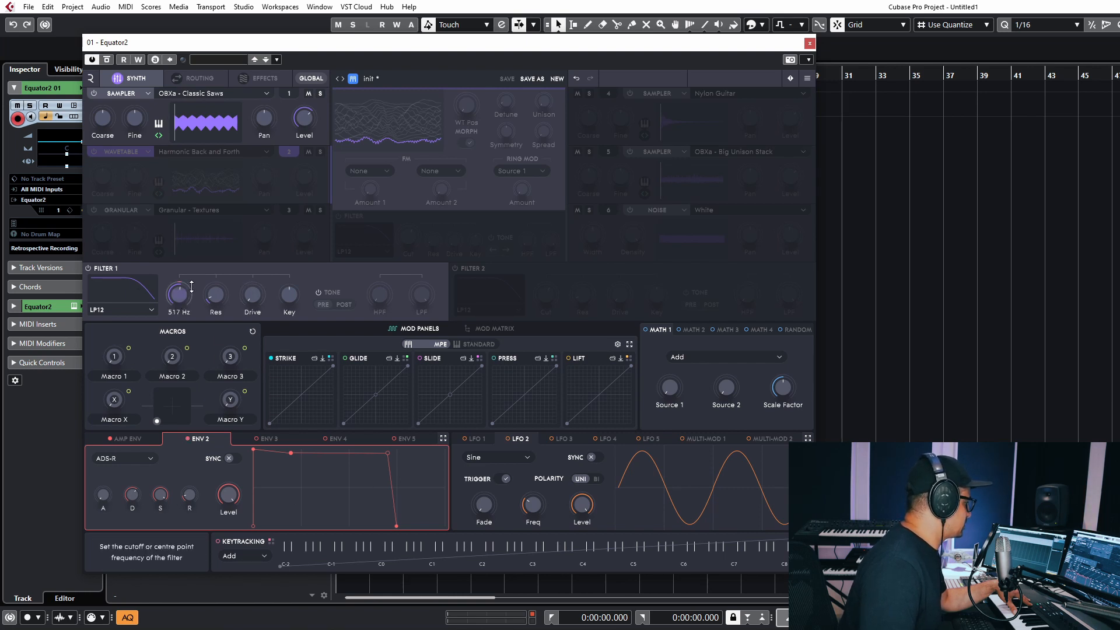
pyautogui.moveTo(192, 276); pyautogui.dragTo(192, 272)
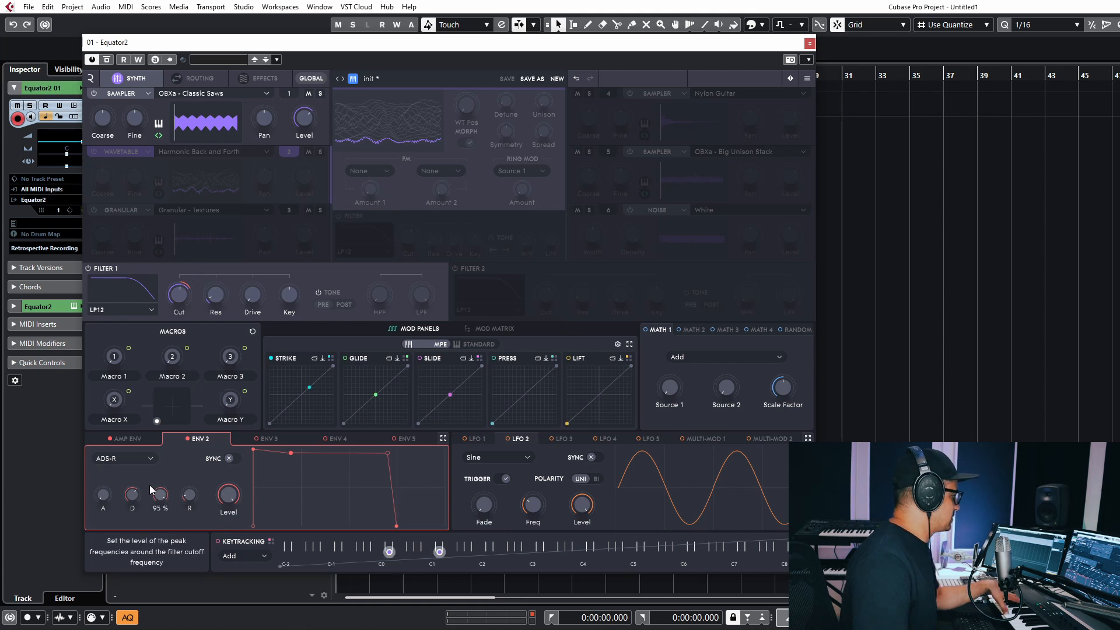
# Shape Env 2 with an attack of about 0.76, a longer release and sustain lowered to roughly half.
pyautogui.moveTo(108, 493); pyautogui.dragTo(113, 458)
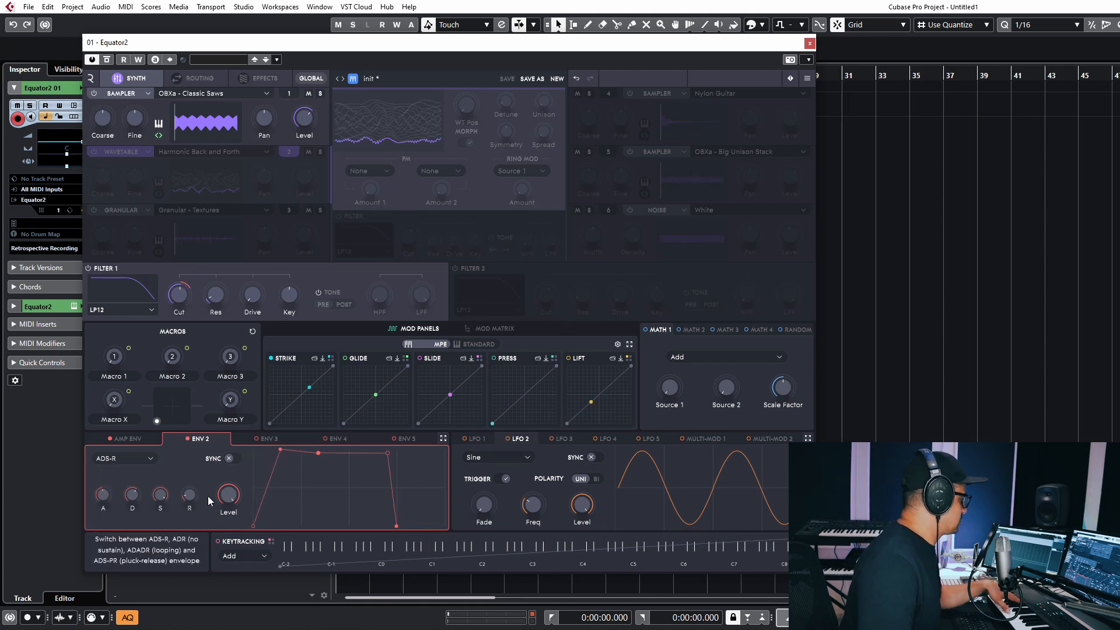
pyautogui.moveTo(189, 495); pyautogui.dragTo(197, 459)
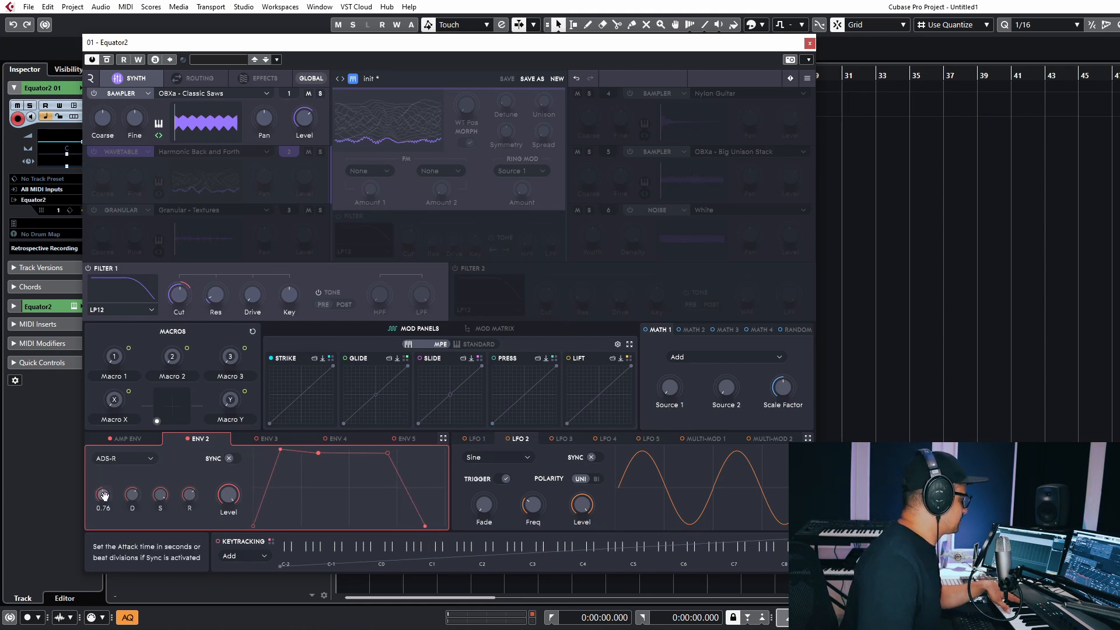
pyautogui.moveTo(166, 496)
pyautogui.mouseDown()
pyautogui.moveTo(162, 519)
pyautogui.moveTo(162, 508)
pyautogui.mouseUp()
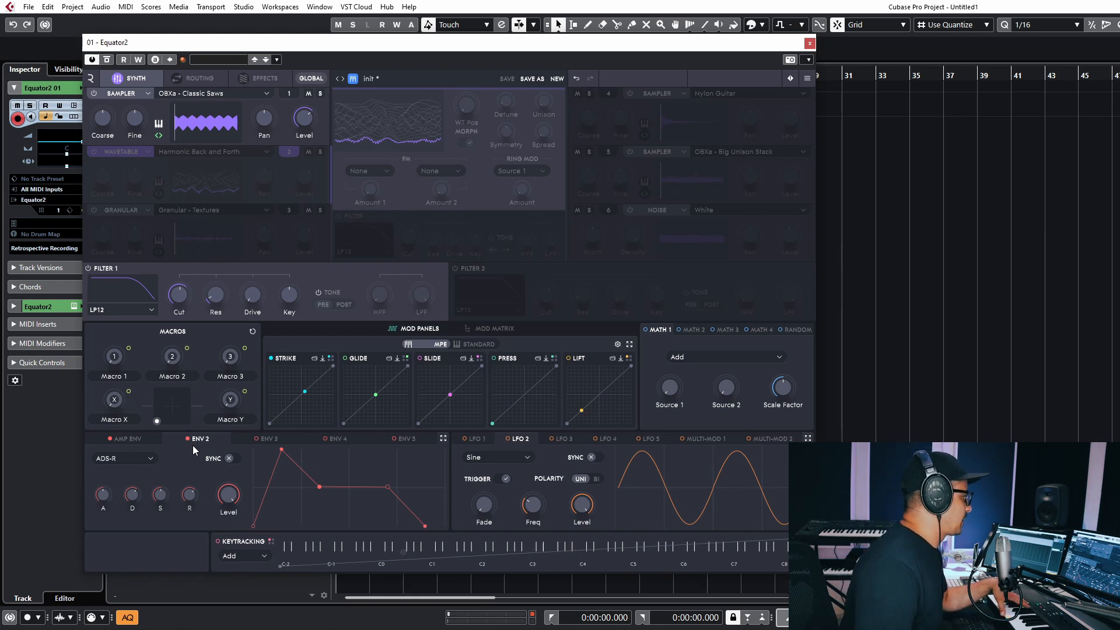
pyautogui.click(275, 123)
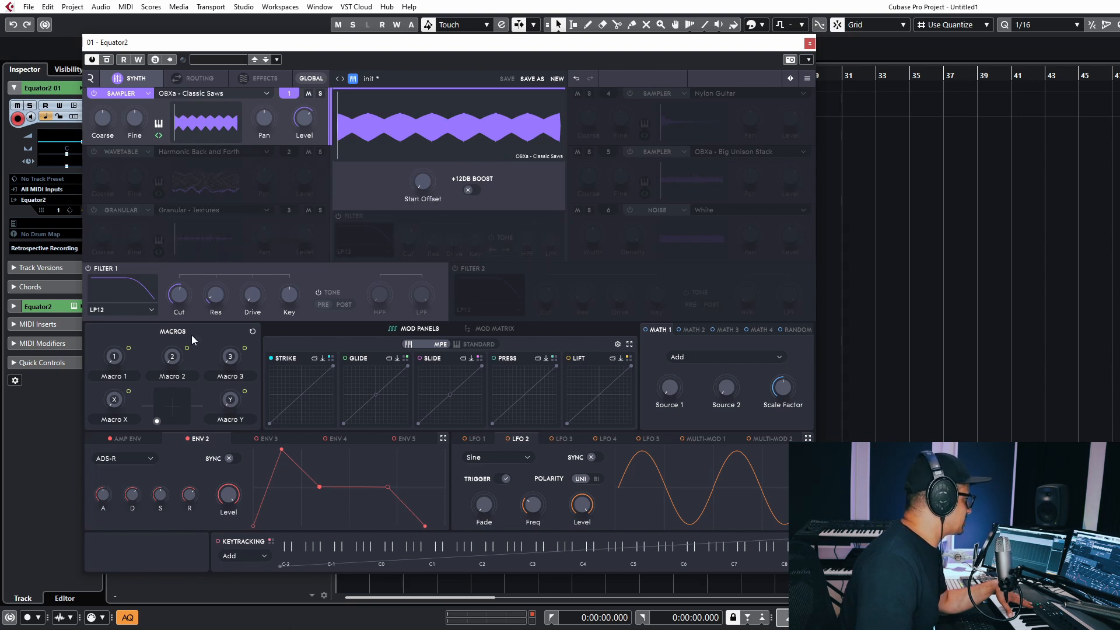
# Set the effects configuration to Parallel and add a Chorus to slot 1.
pyautogui.click(247, 82)
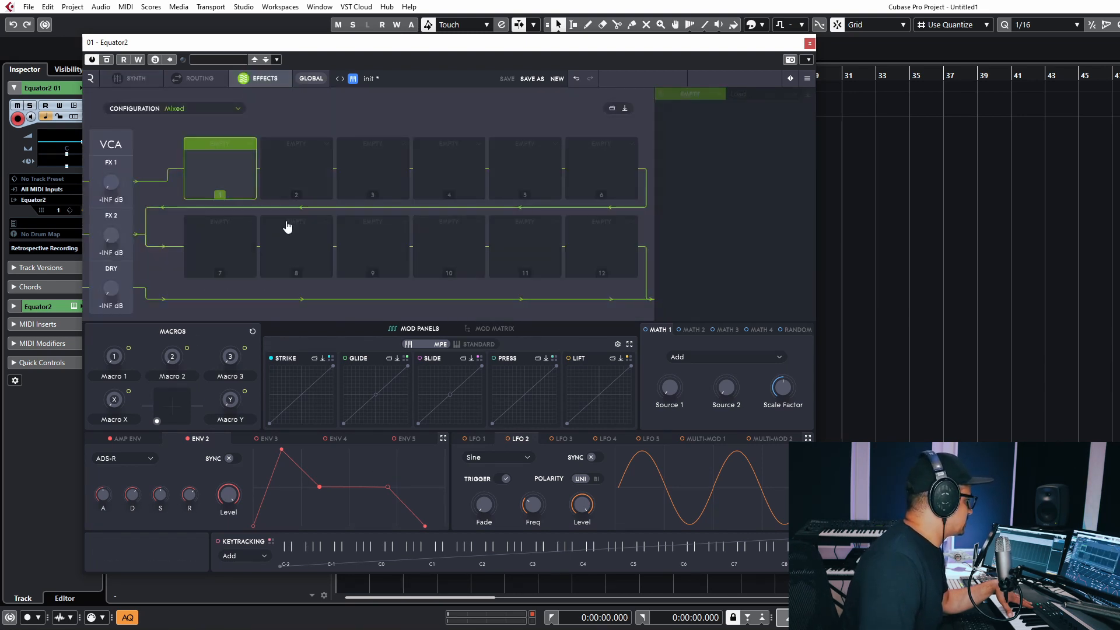
pyautogui.click(196, 107)
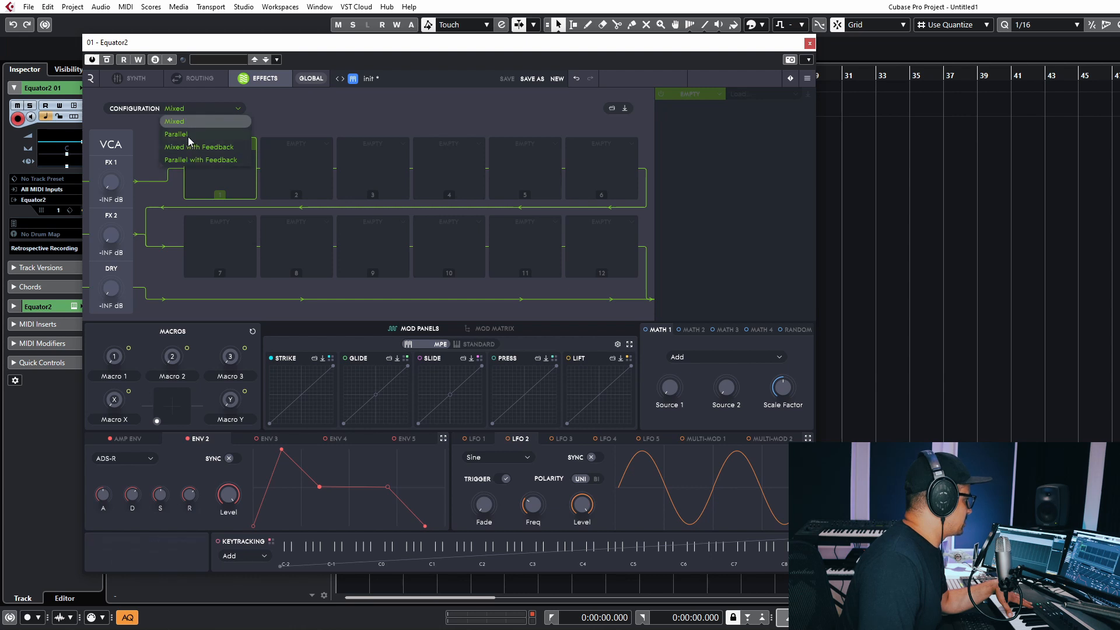
pyautogui.click(190, 141)
pyautogui.click(222, 156)
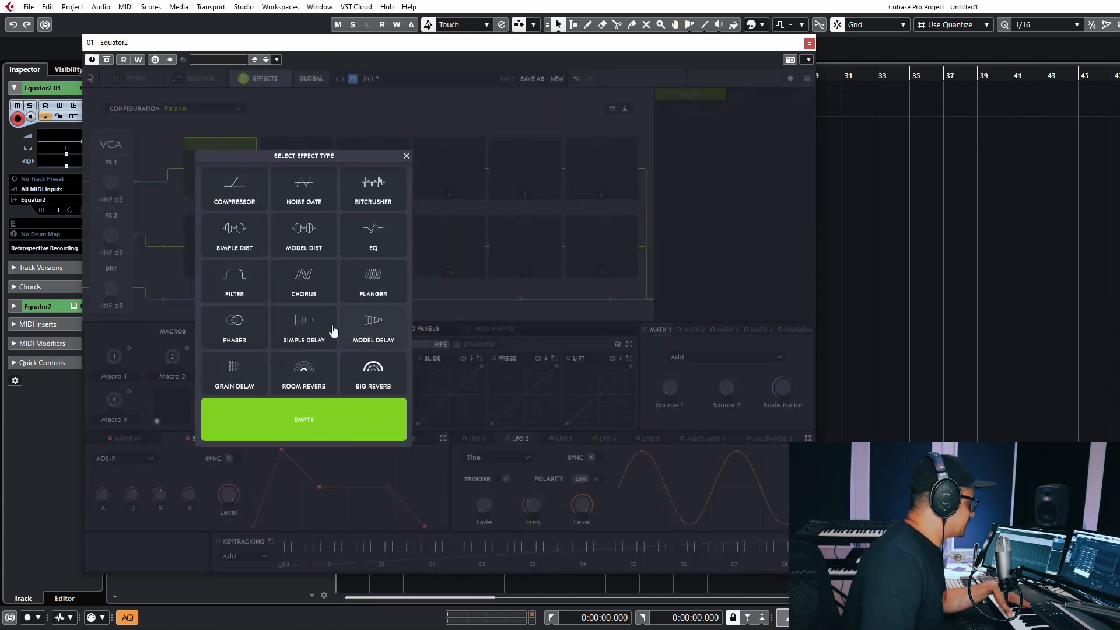
pyautogui.click(308, 282)
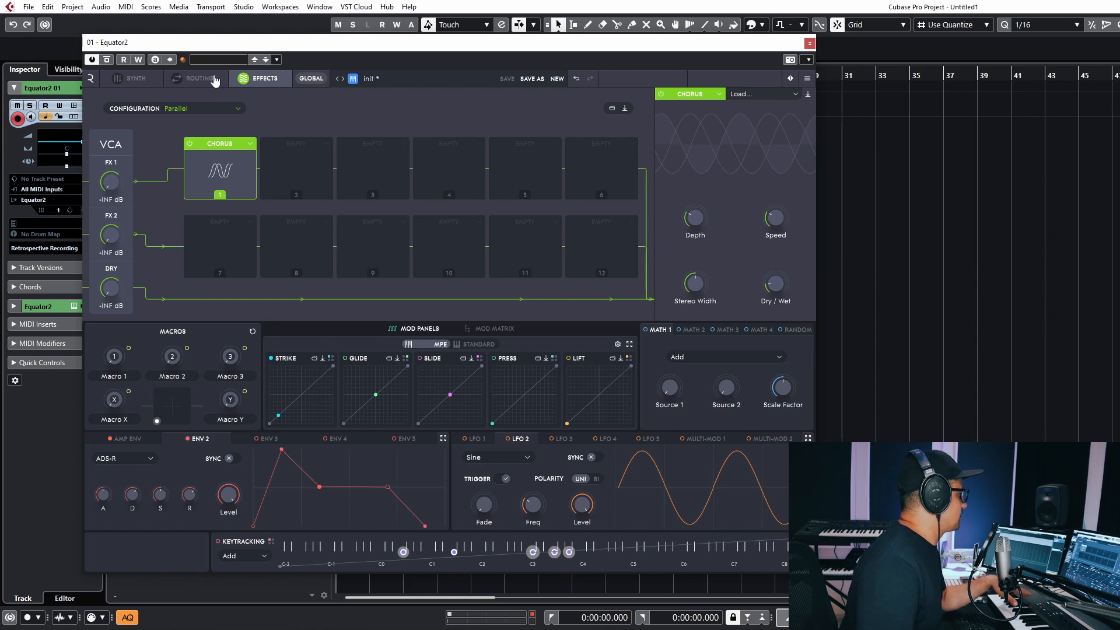
# Enable source 2 and set its engine type to Noise.
pyautogui.click(132, 78)
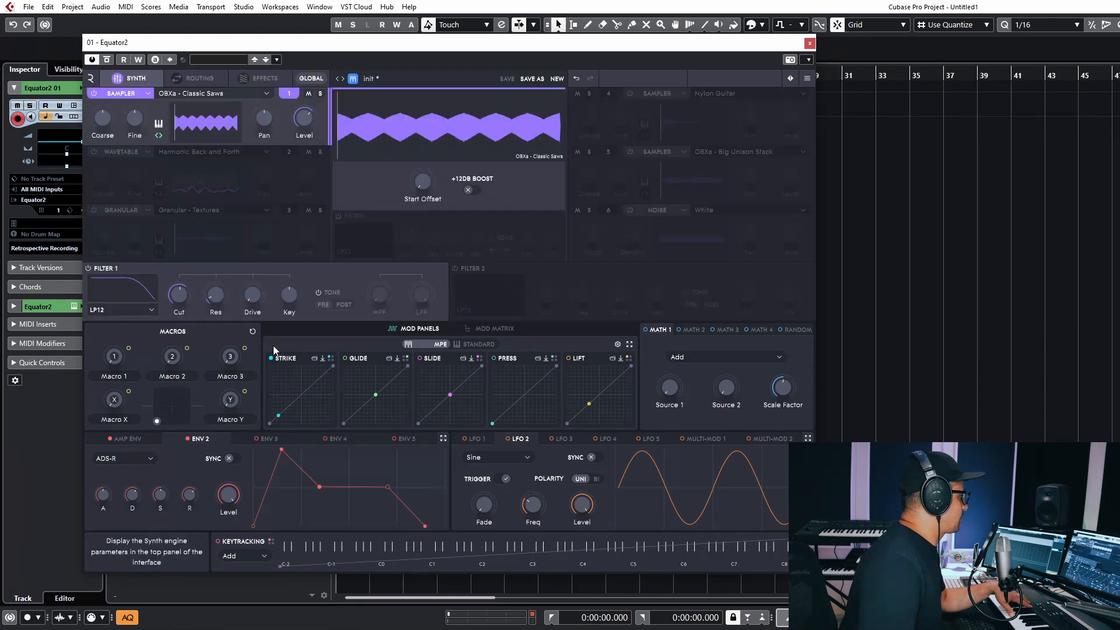
pyautogui.click(105, 156)
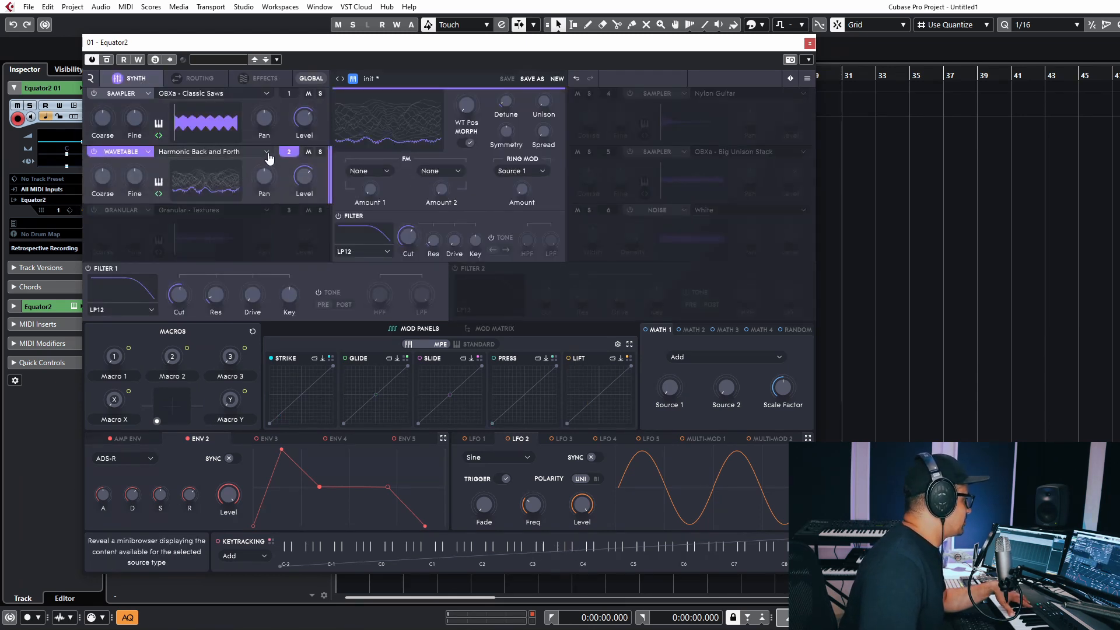
pyautogui.click(268, 153)
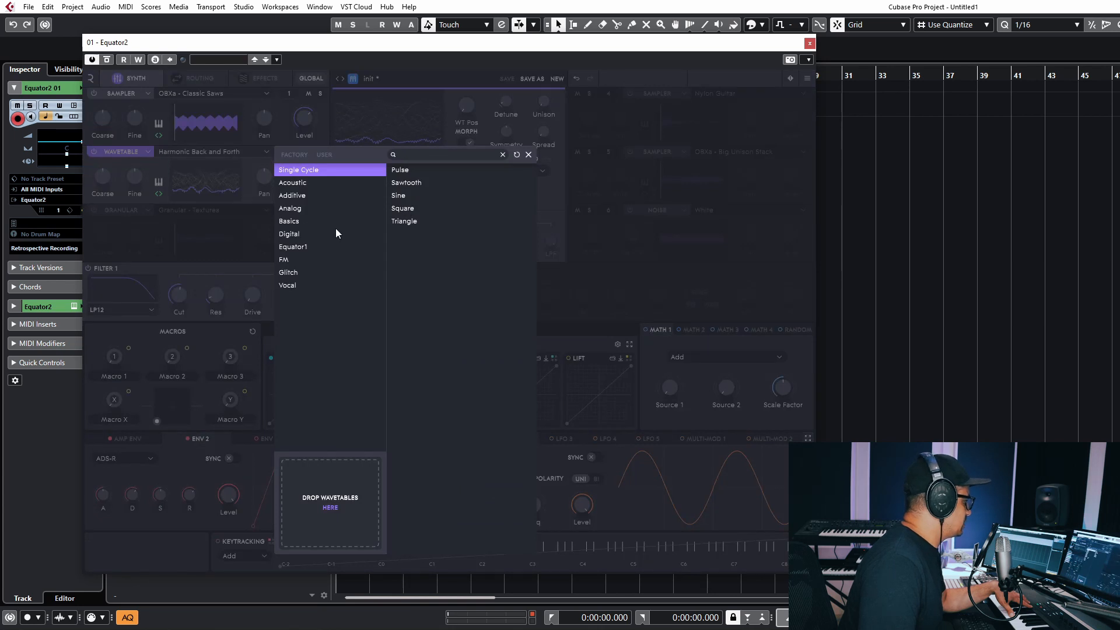
pyautogui.click(110, 159)
pyautogui.click(148, 153)
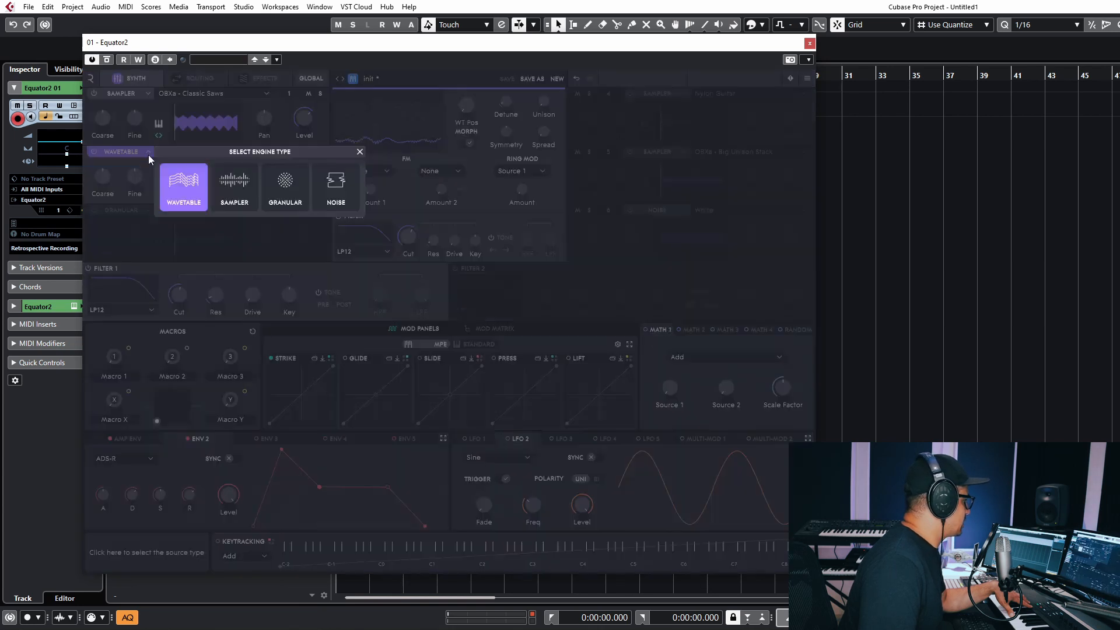
pyautogui.click(322, 194)
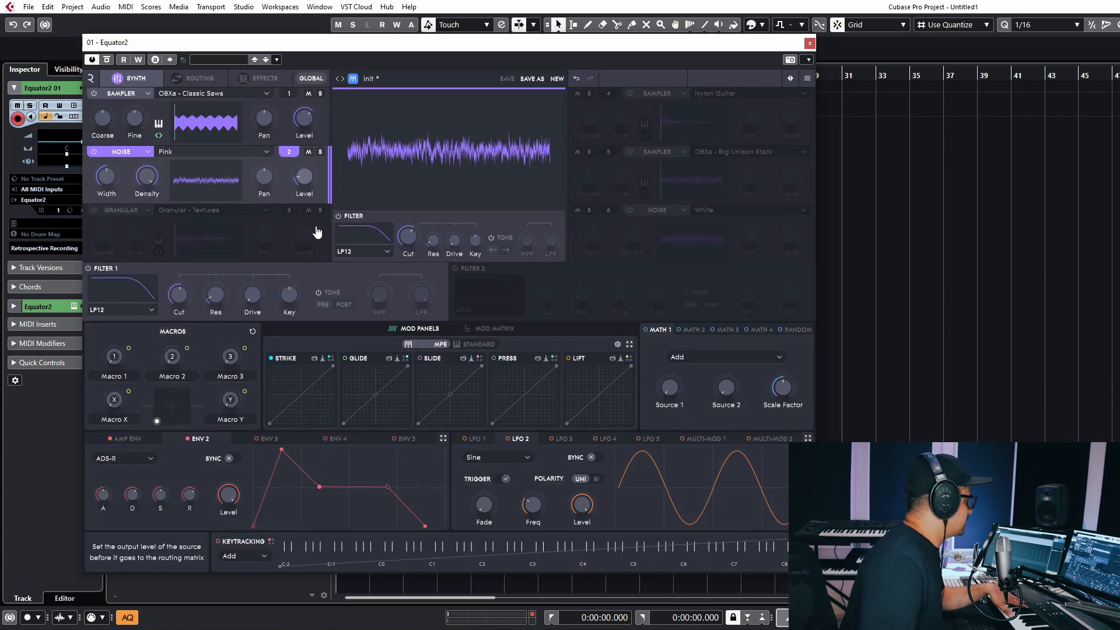
# Turn the Noise source's send to Filter 2 all the way down, then return to the synth view.
pyautogui.click(192, 78)
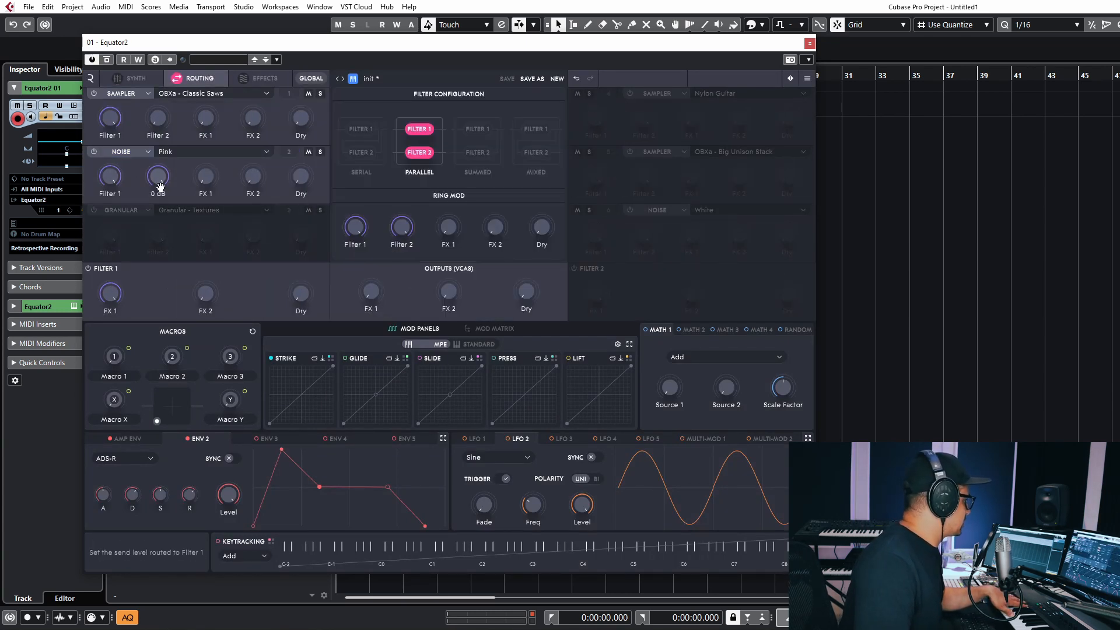
pyautogui.moveTo(159, 179); pyautogui.dragTo(170, 437)
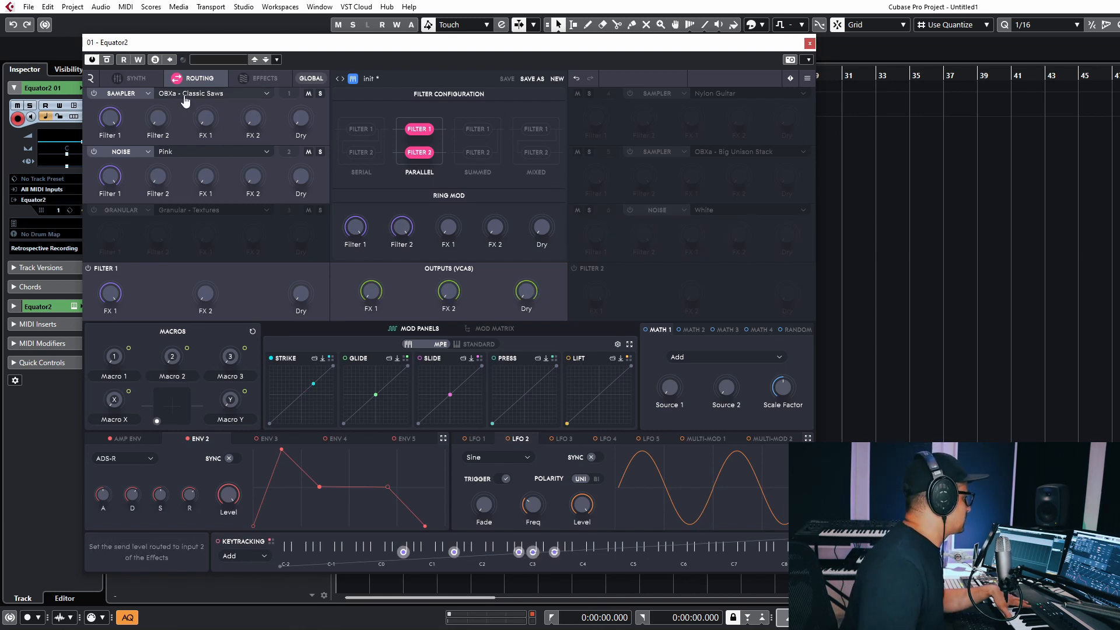
pyautogui.click(140, 80)
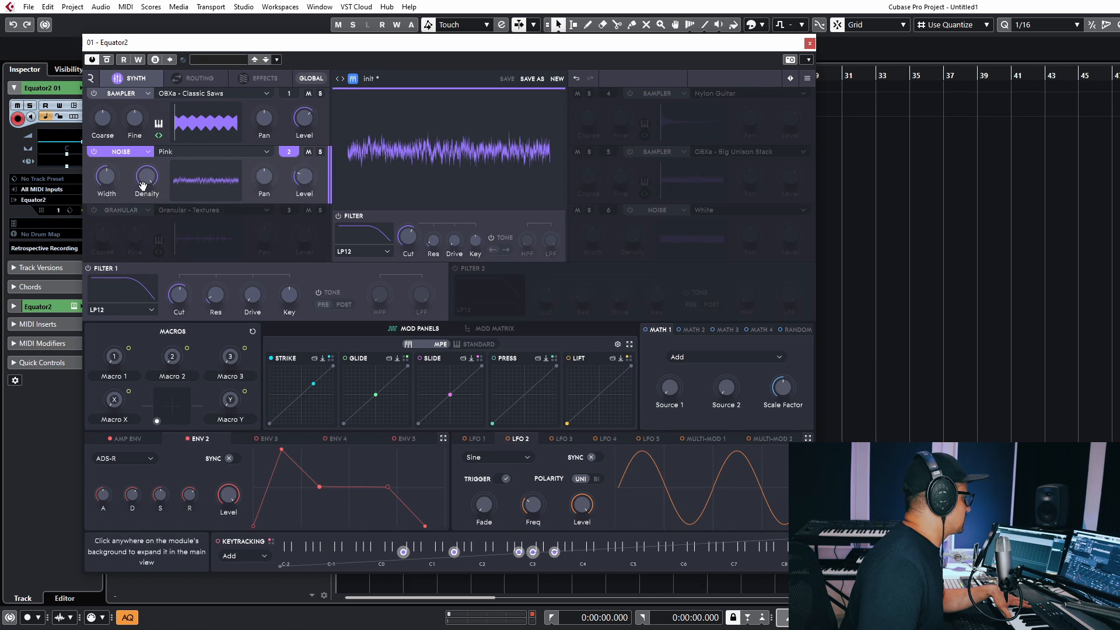
# Change the Noise source to White and set its filter type to HP12.
pyautogui.click(248, 155)
pyautogui.click(174, 165)
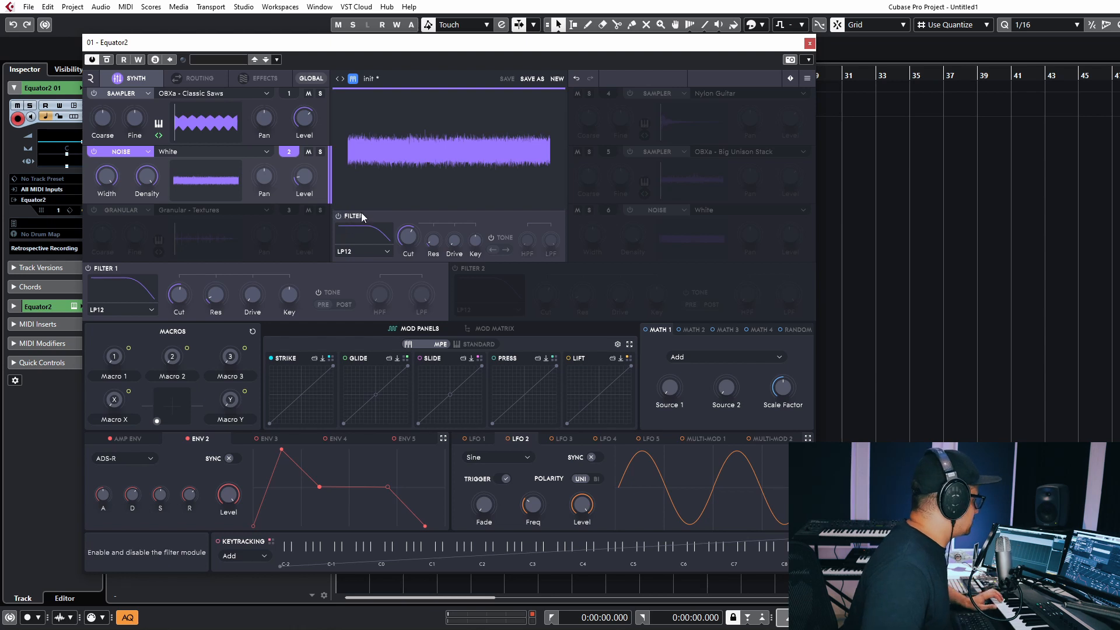
pyautogui.click(361, 254)
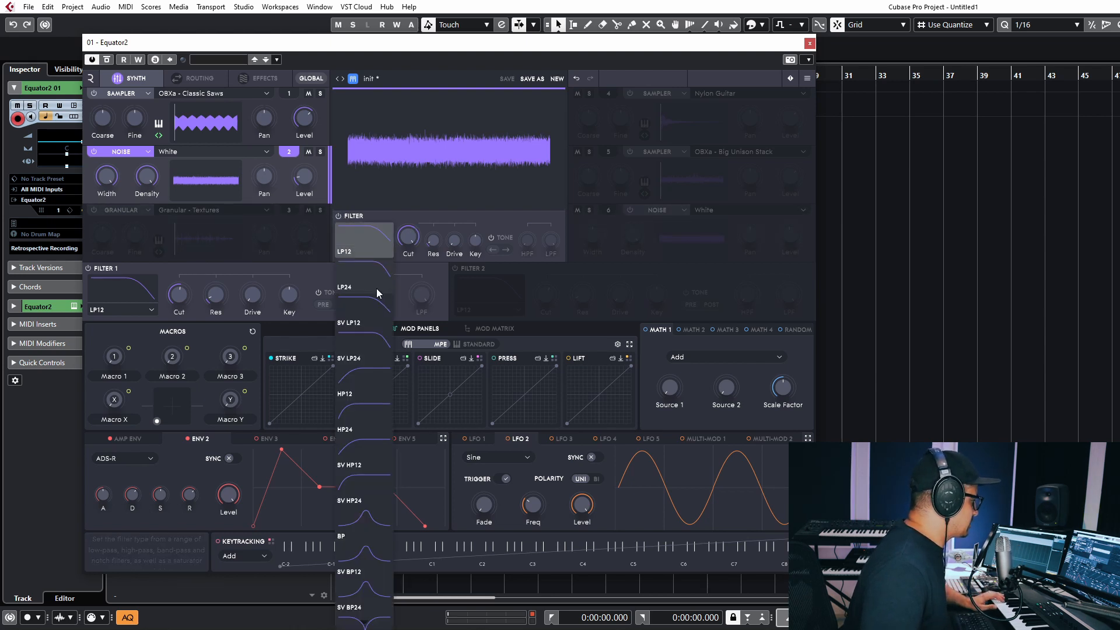
pyautogui.click(373, 388)
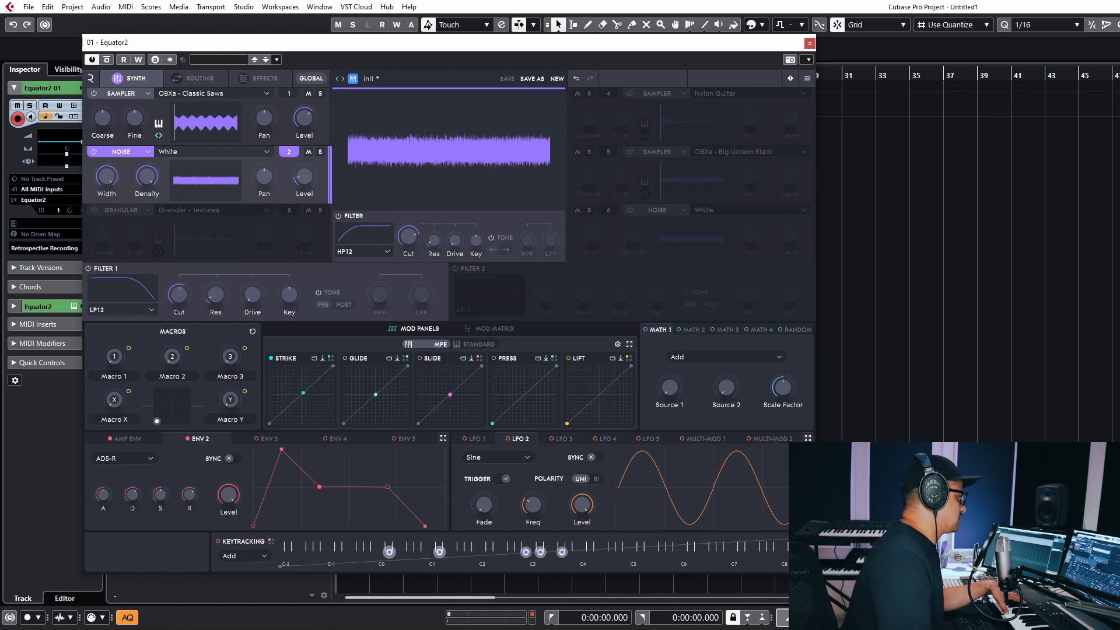
# Solo the Noise source, modulate its Density with LFO 3 in bipolar polarity, and turn the solo off.
pyautogui.click(320, 151)
pyautogui.moveTo(145, 176)
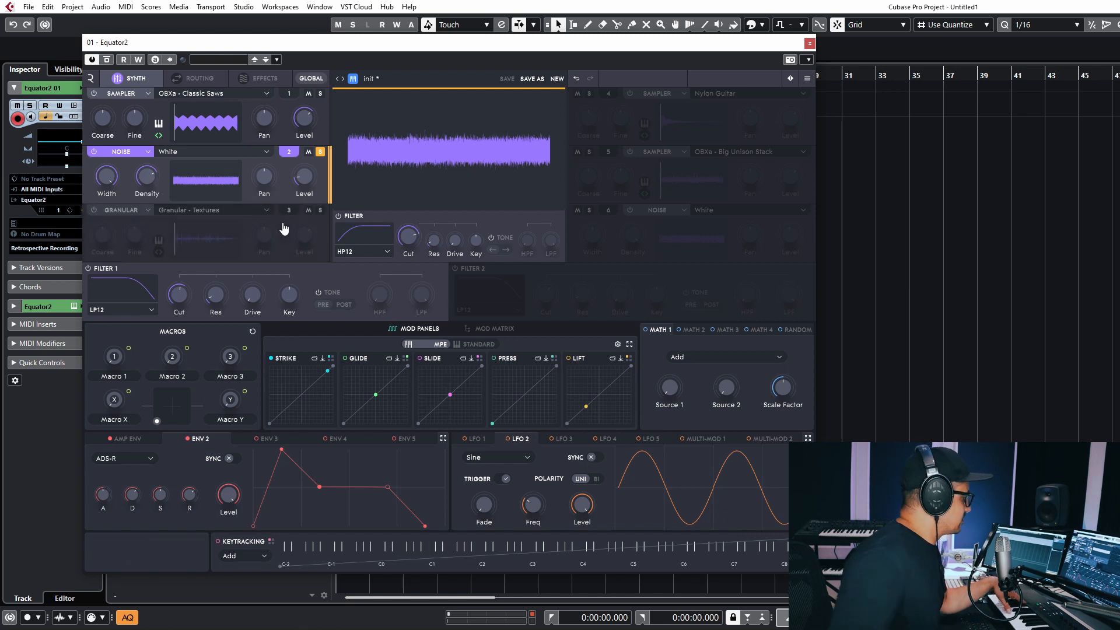
pyautogui.click(564, 439)
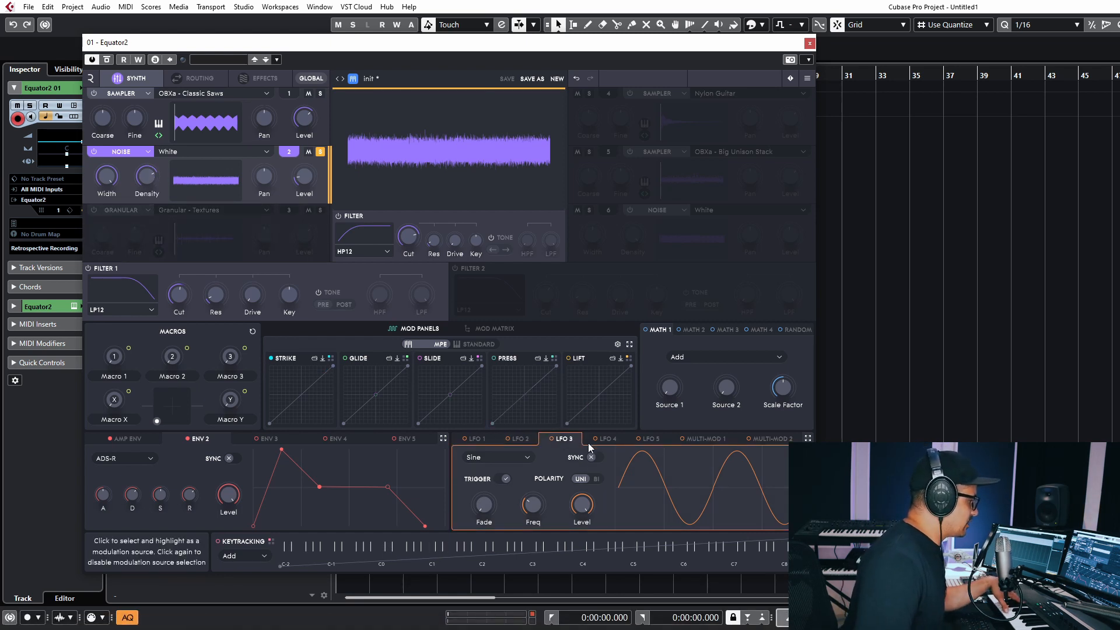
pyautogui.click(595, 481)
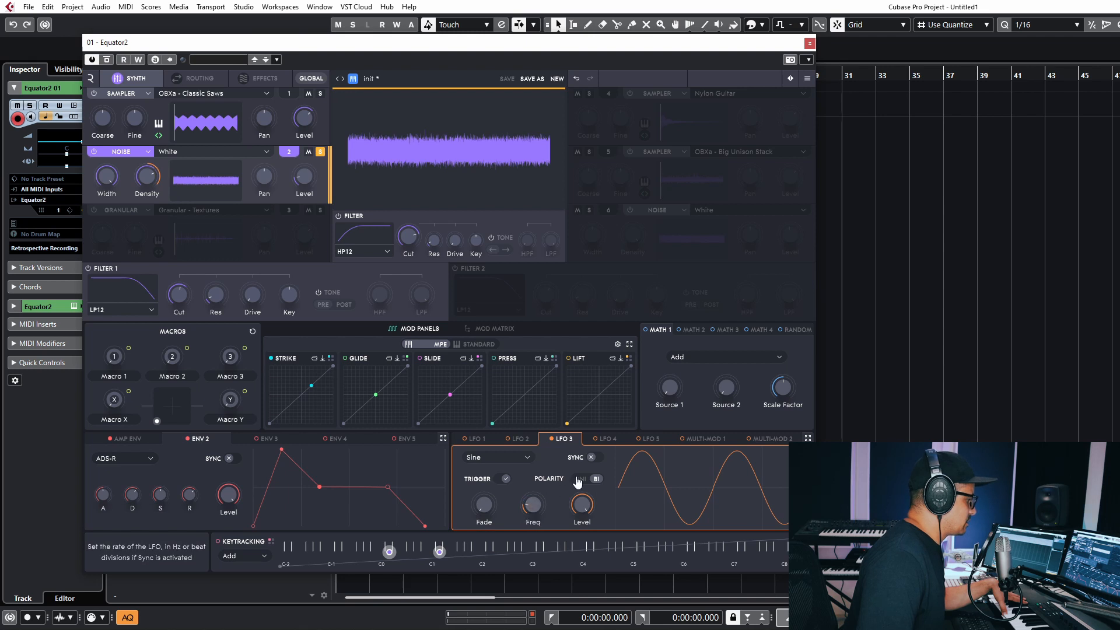
pyautogui.click(552, 438)
pyautogui.click(321, 151)
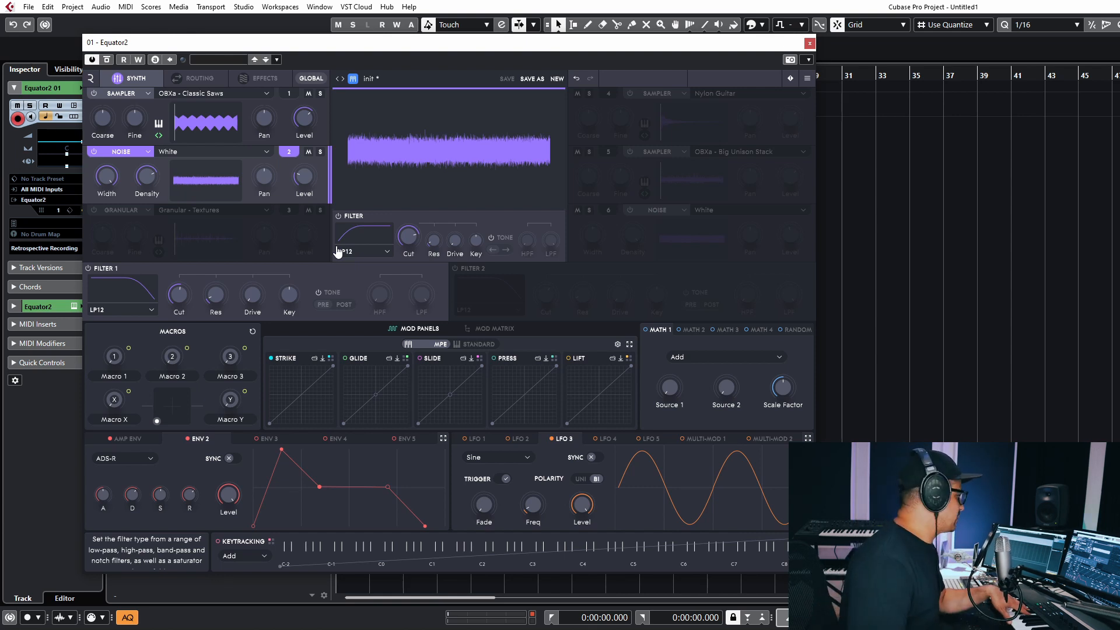
# Enable the Granular engine in source 3, solo it and load the Granular - Vocoder sample set.
pyautogui.click(93, 210)
pyautogui.click(121, 210)
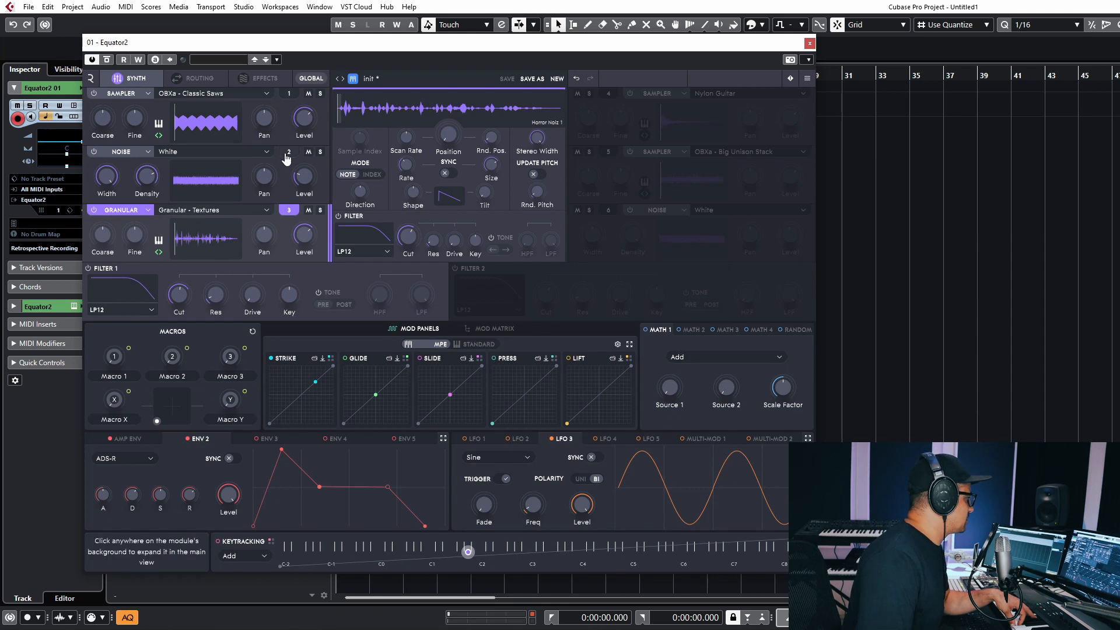
pyautogui.click(319, 210)
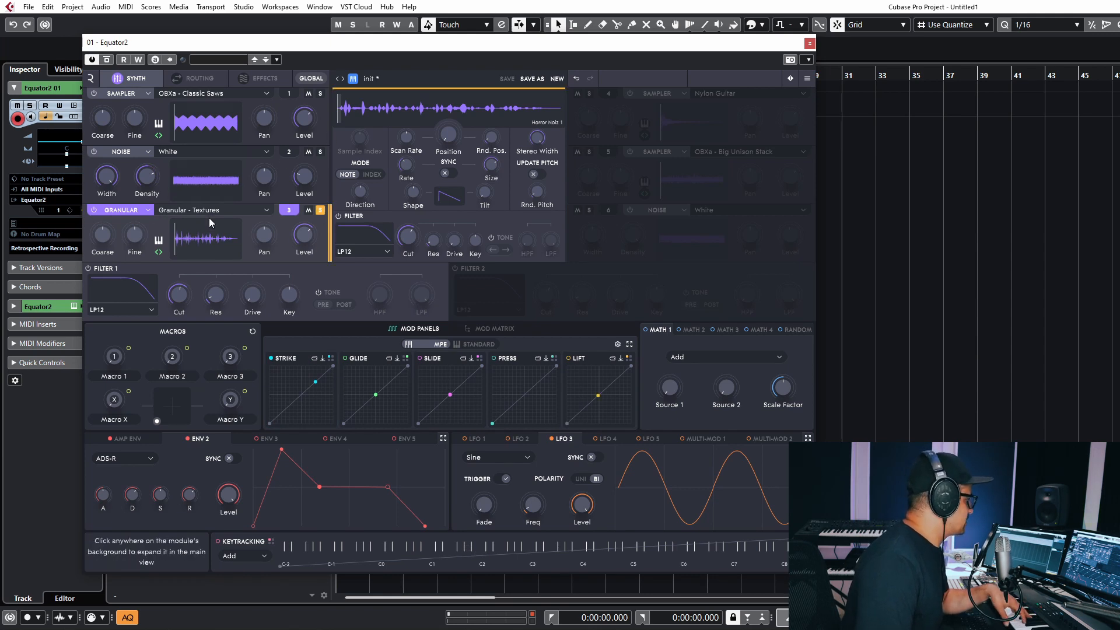
pyautogui.click(239, 213)
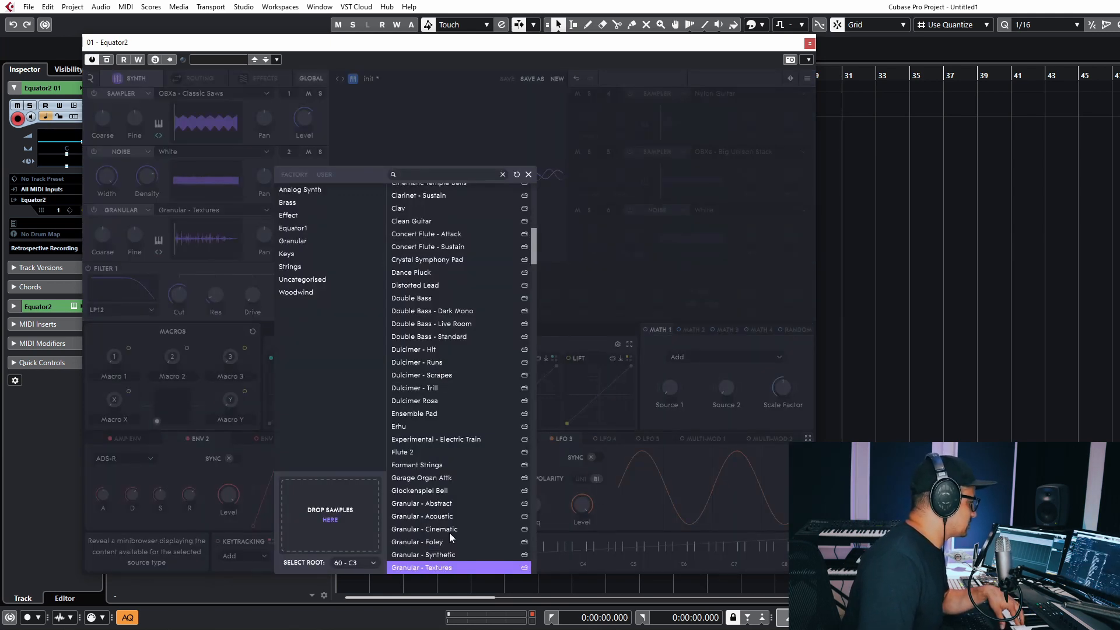
pyautogui.scroll(-3, 443, 292)
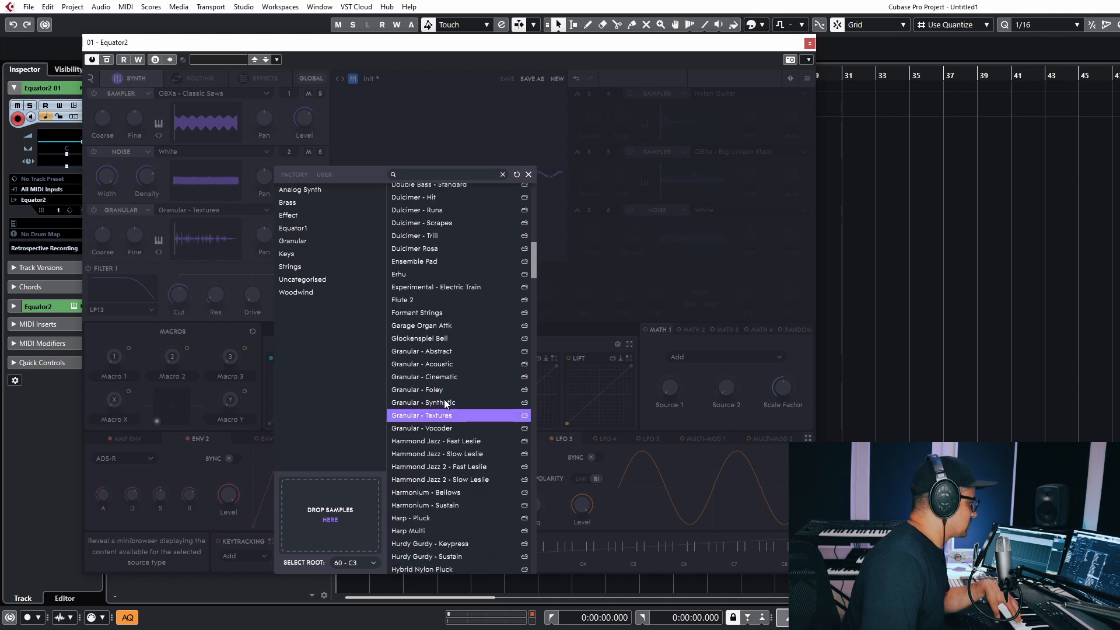
pyautogui.click(522, 490)
pyautogui.doubleClick(428, 514)
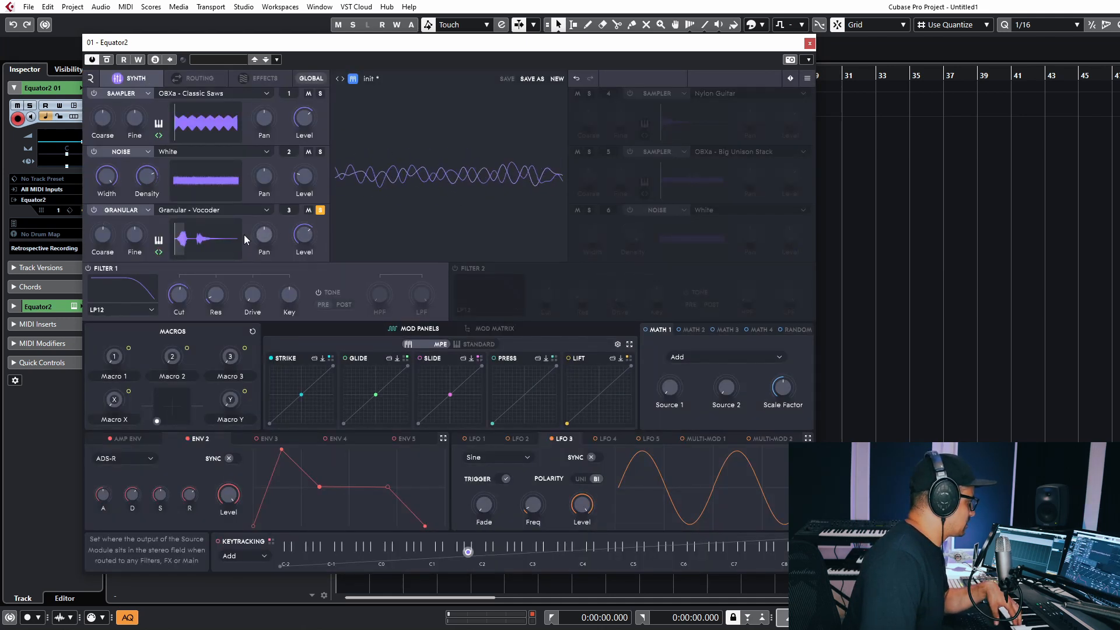
# Set the Granular source's sample index to Metaphysical Breakdown and its grain position to about 40%.
pyautogui.click(201, 237)
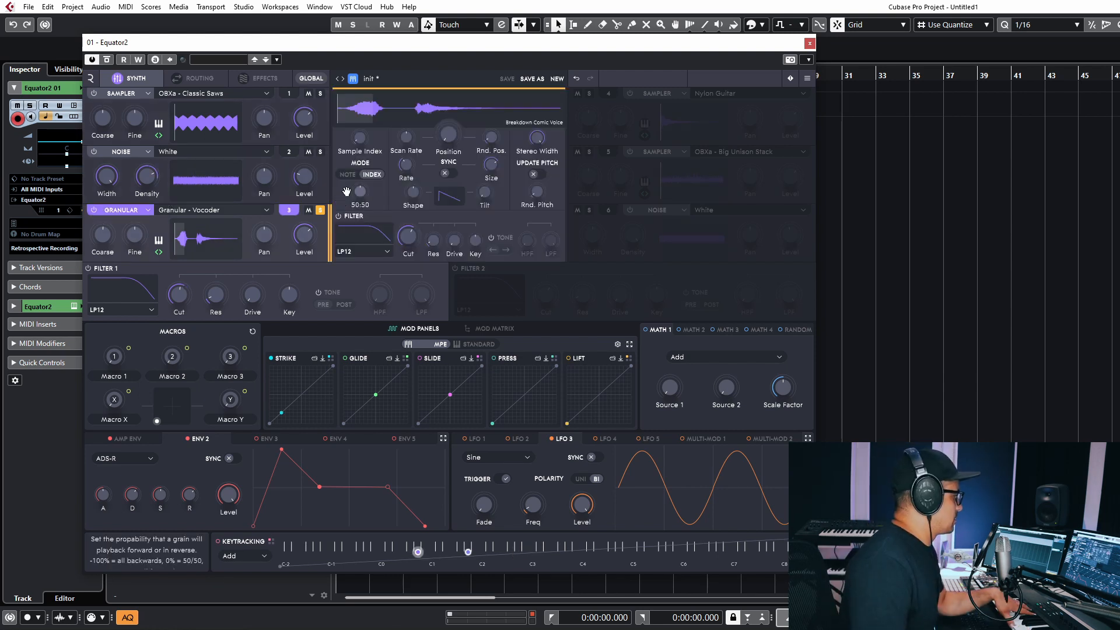
pyautogui.moveTo(443, 126); pyautogui.dragTo(447, 112)
pyautogui.moveTo(359, 138)
pyautogui.mouseDown()
pyautogui.moveTo(363, 115)
pyautogui.moveTo(362, 129)
pyautogui.mouseUp()
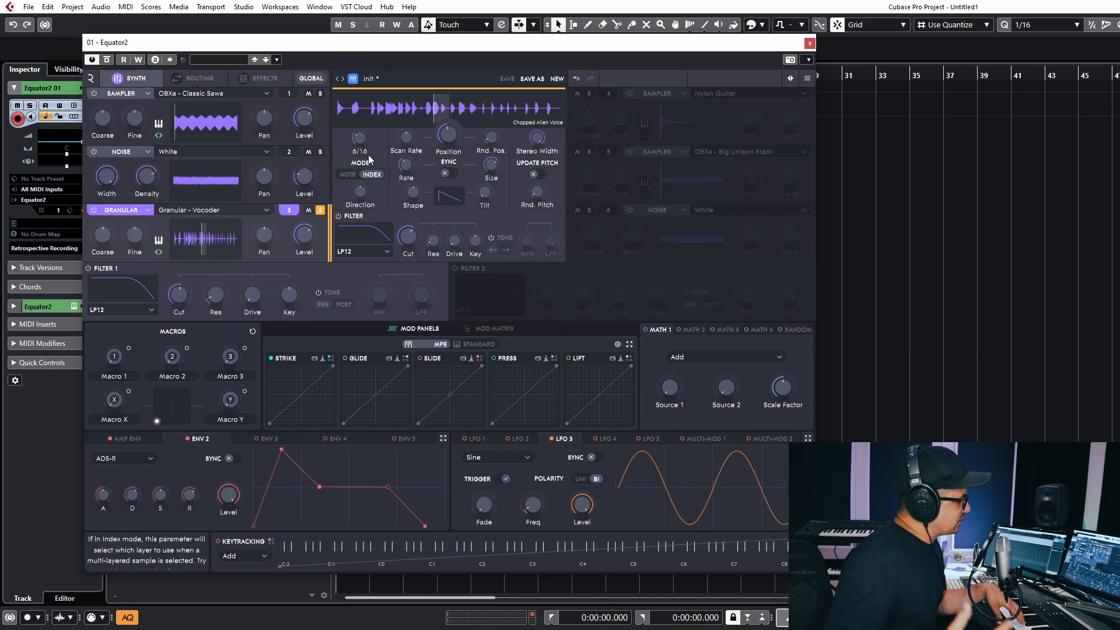
pyautogui.moveTo(372, 144); pyautogui.dragTo(370, 124)
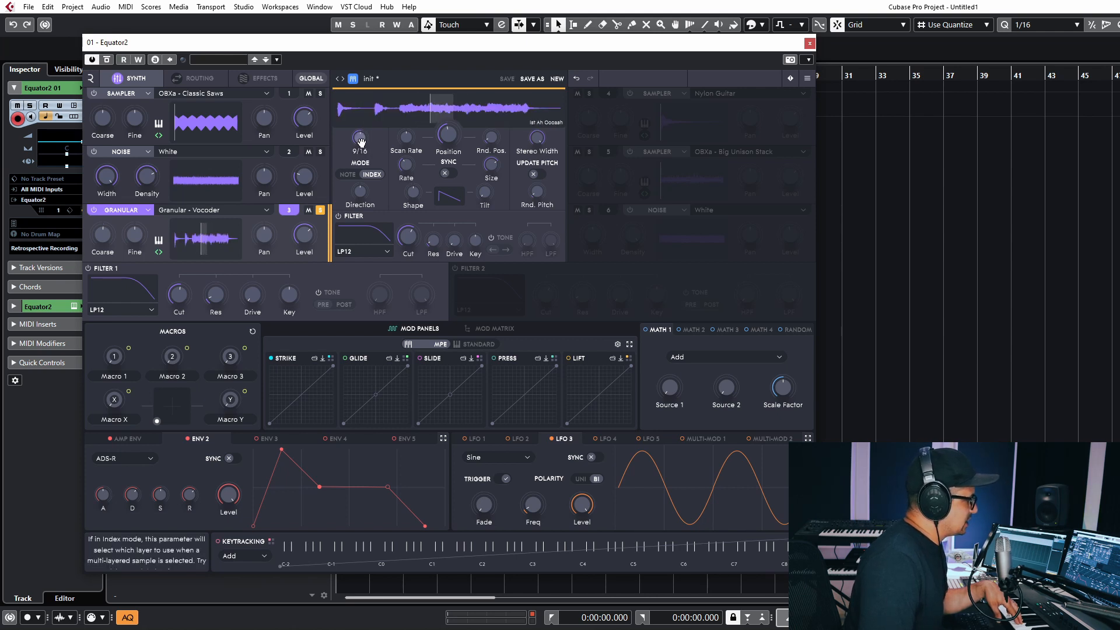
pyautogui.moveTo(361, 140); pyautogui.dragTo(366, 130)
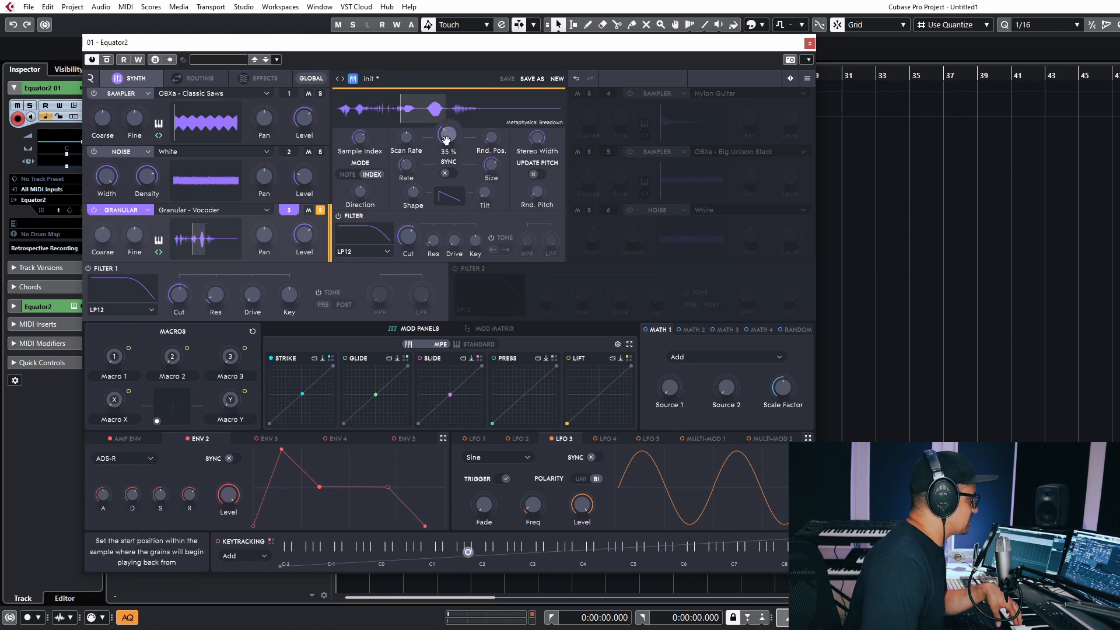
pyautogui.moveTo(444, 147); pyautogui.dragTo(442, 155)
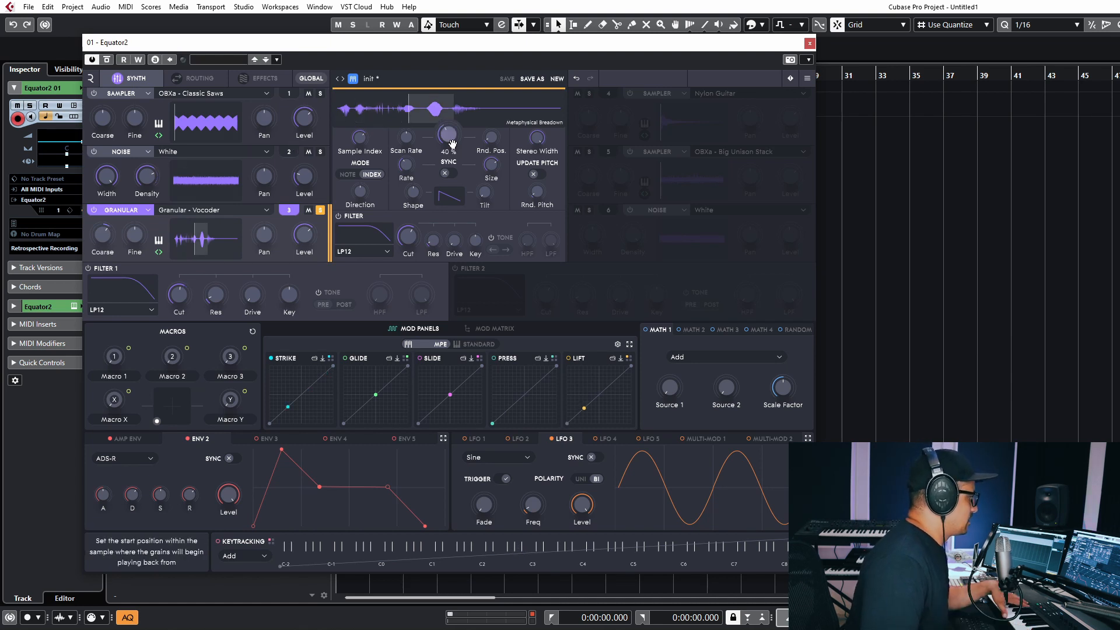
# Modulate the grain Position and Size with LFO 2 in bipolar polarity, and delete its modulation of Sample Index.
pyautogui.click(516, 440)
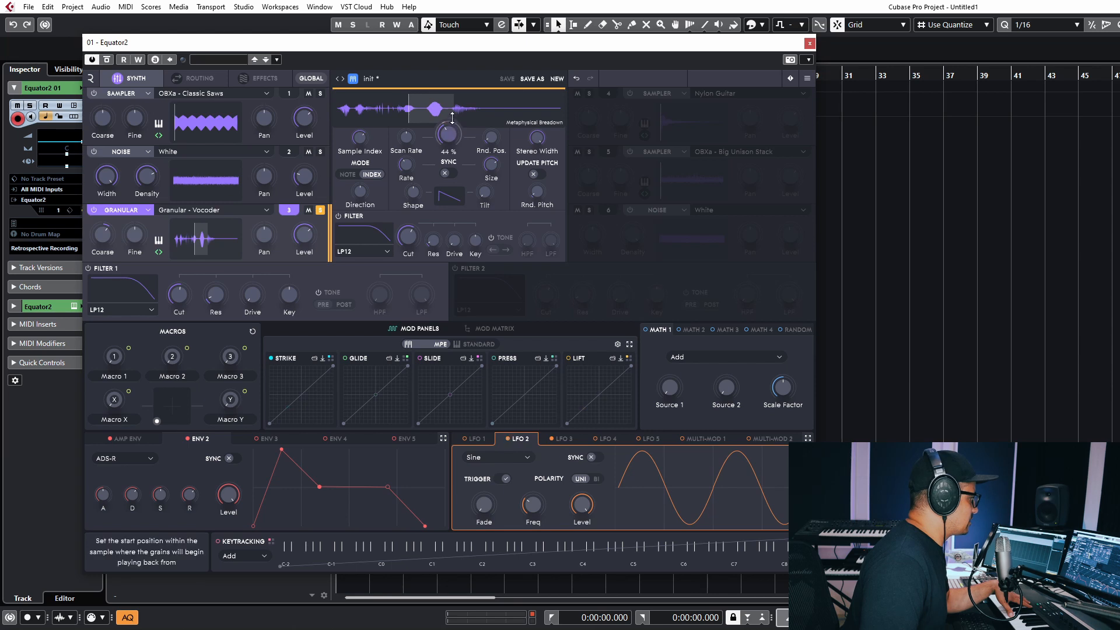
pyautogui.click(593, 480)
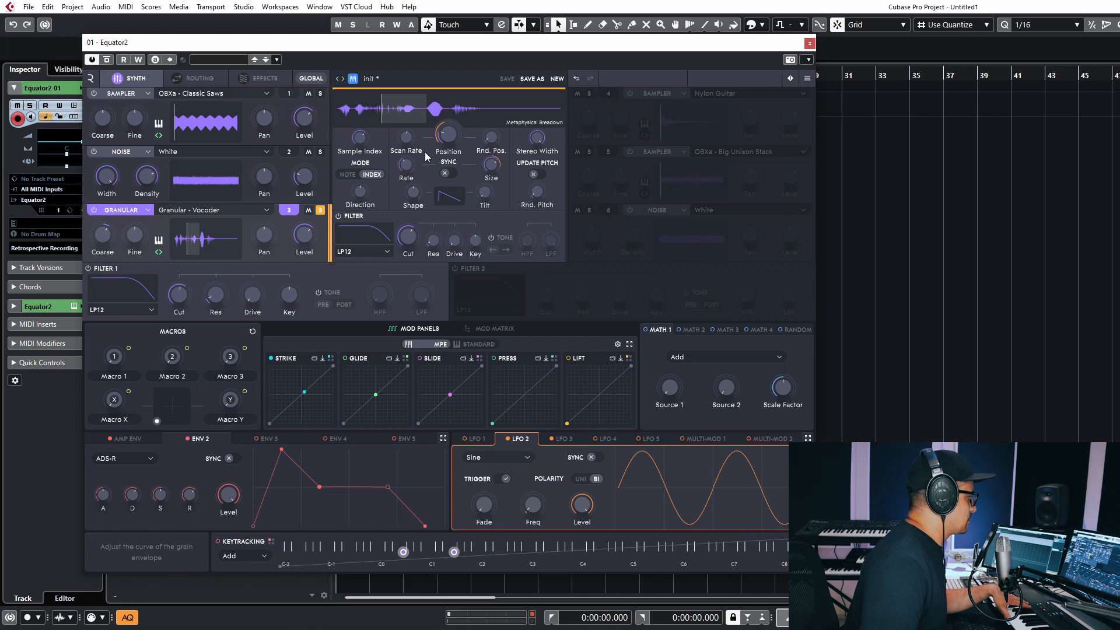
pyautogui.click(361, 149)
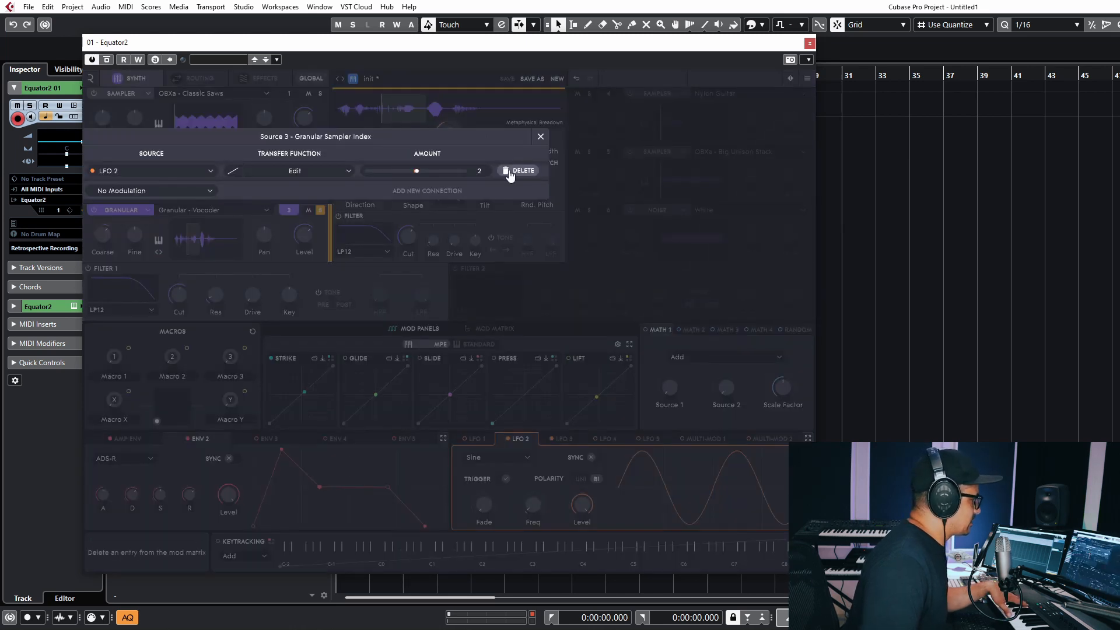
pyautogui.click(522, 171)
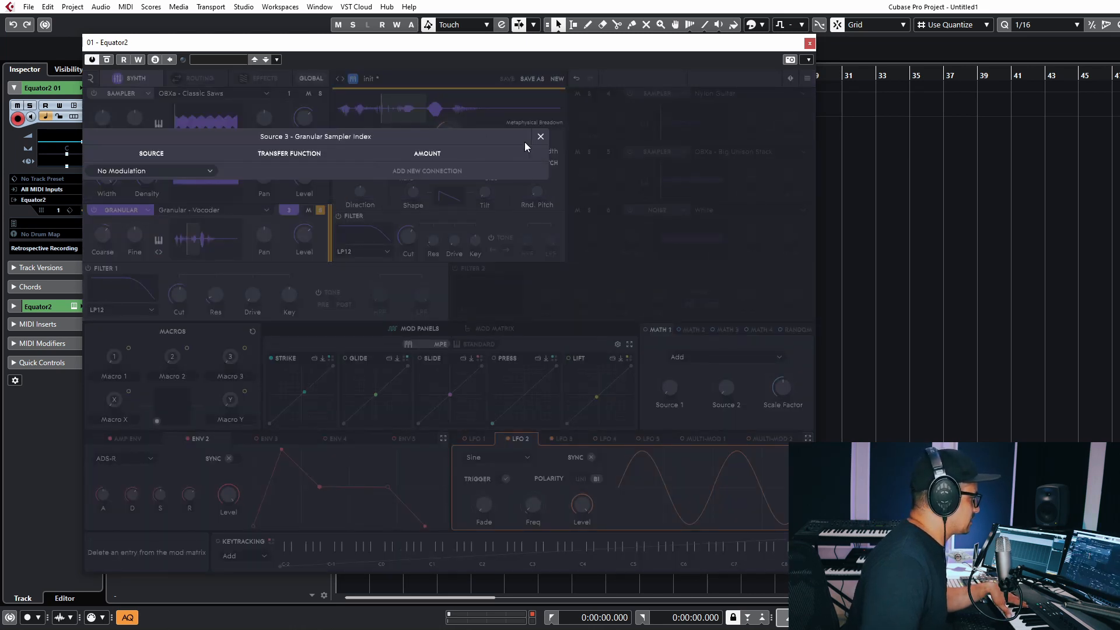
pyautogui.click(541, 138)
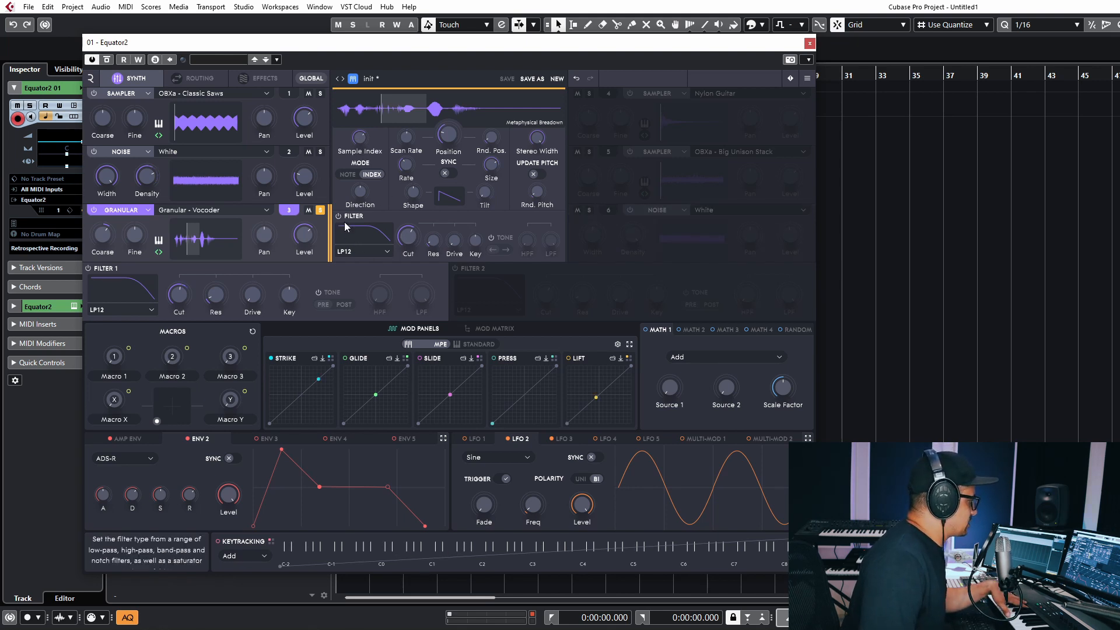
# Set the Granular source's filter to HP12, adjust its cutoff and turn off the source's solo.
pyautogui.moveTo(403, 239); pyautogui.dragTo(405, 203)
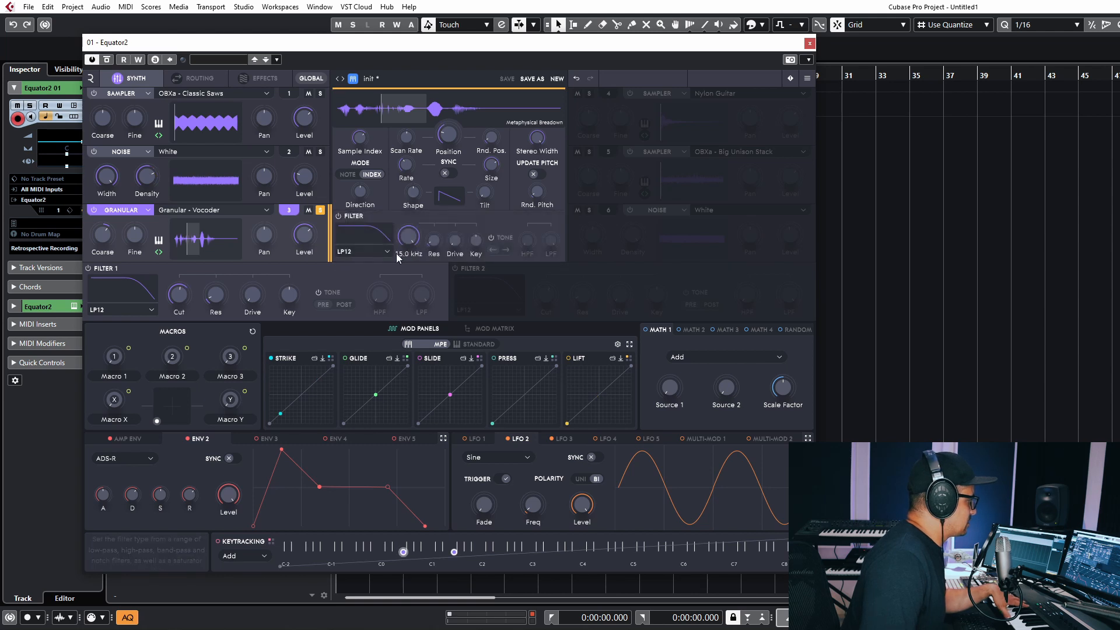
pyautogui.click(370, 253)
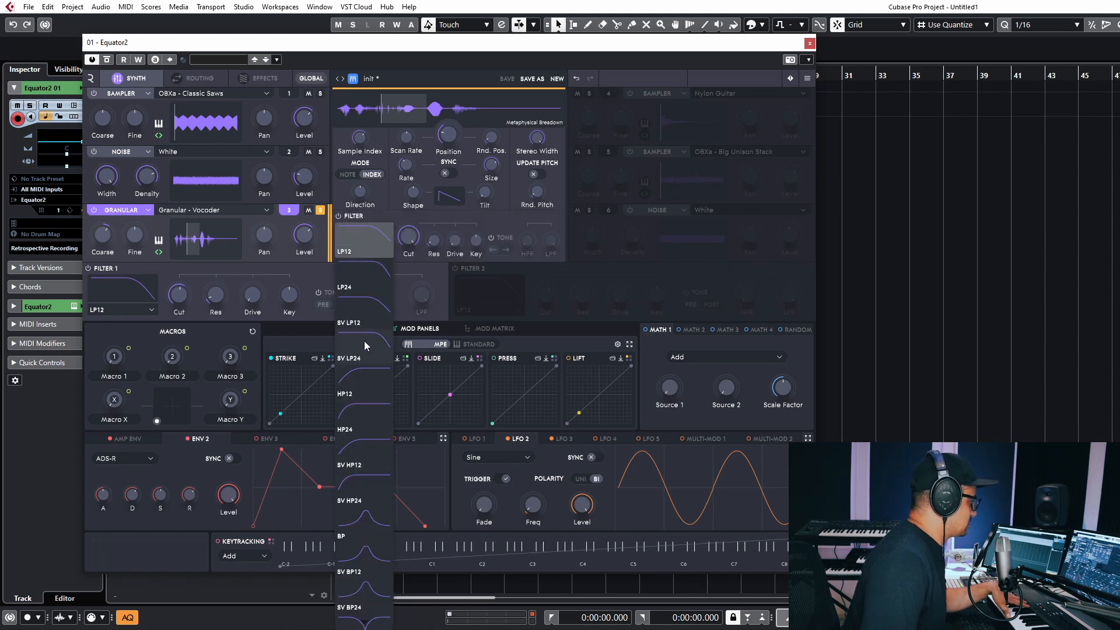
pyautogui.click(371, 386)
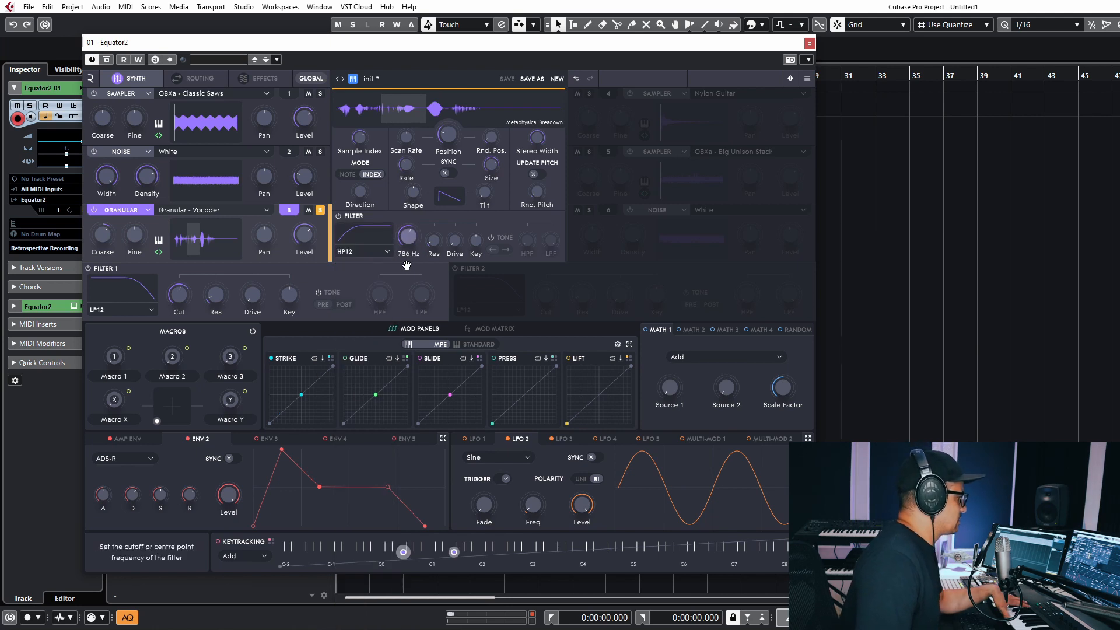
pyautogui.moveTo(406, 265); pyautogui.dragTo(455, 232)
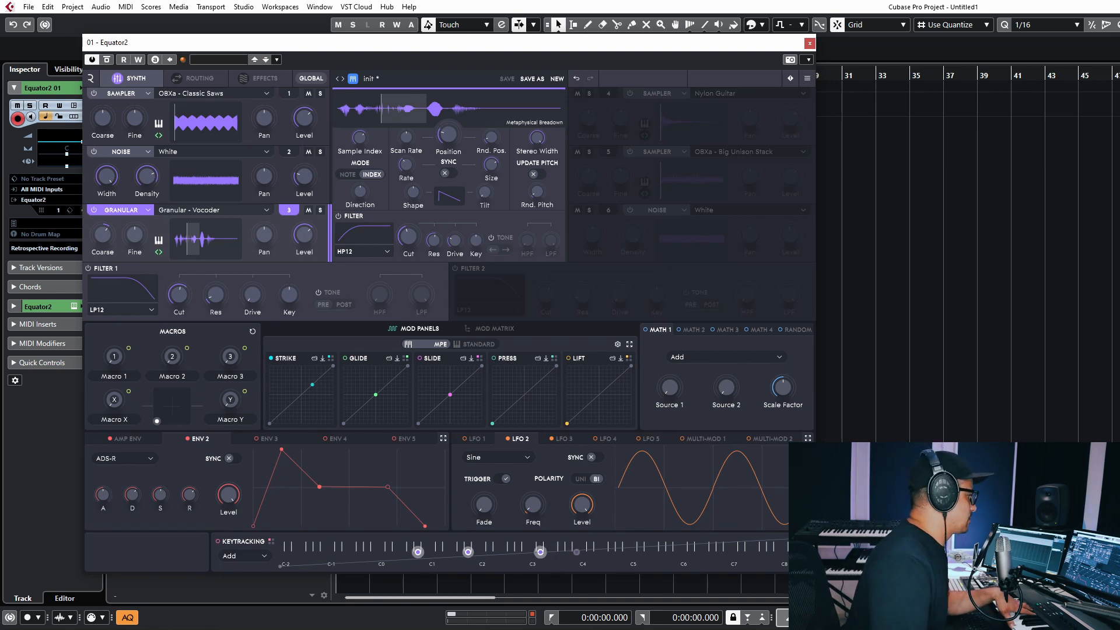
# Set the effects configuration to Parallel and route the Granular source solely to FX 2.
pyautogui.click(262, 78)
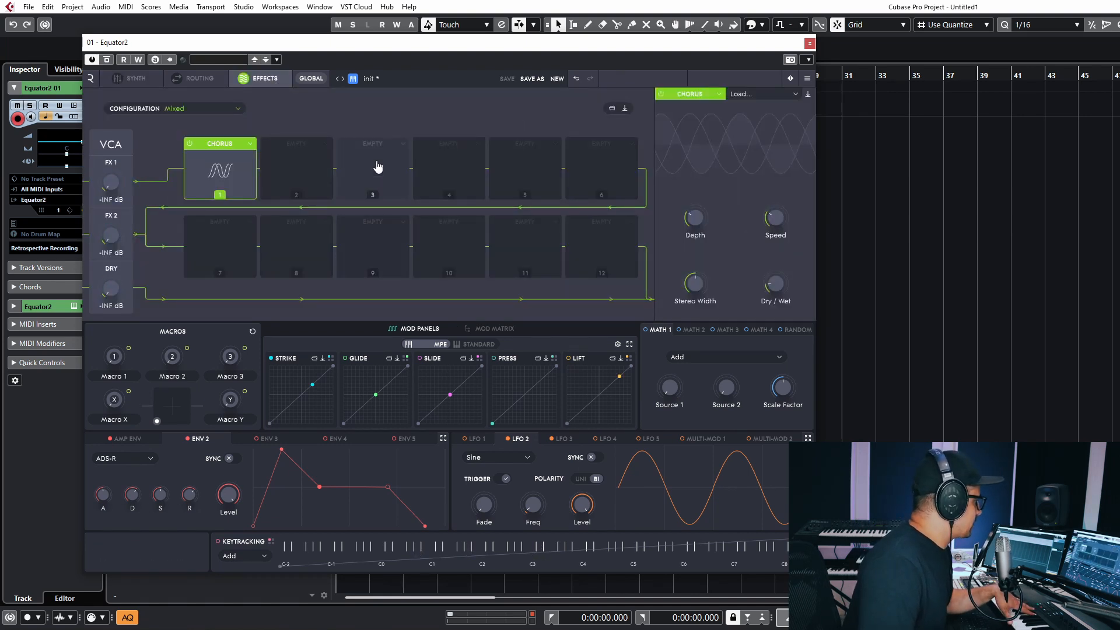
pyautogui.click(213, 109)
pyautogui.click(176, 134)
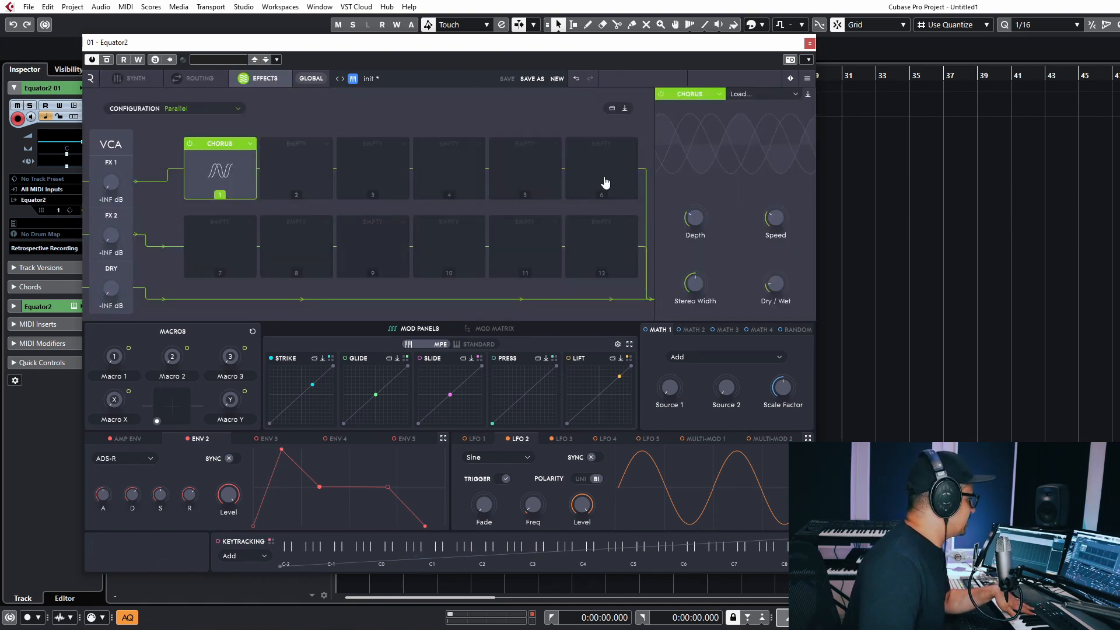
pyautogui.click(192, 78)
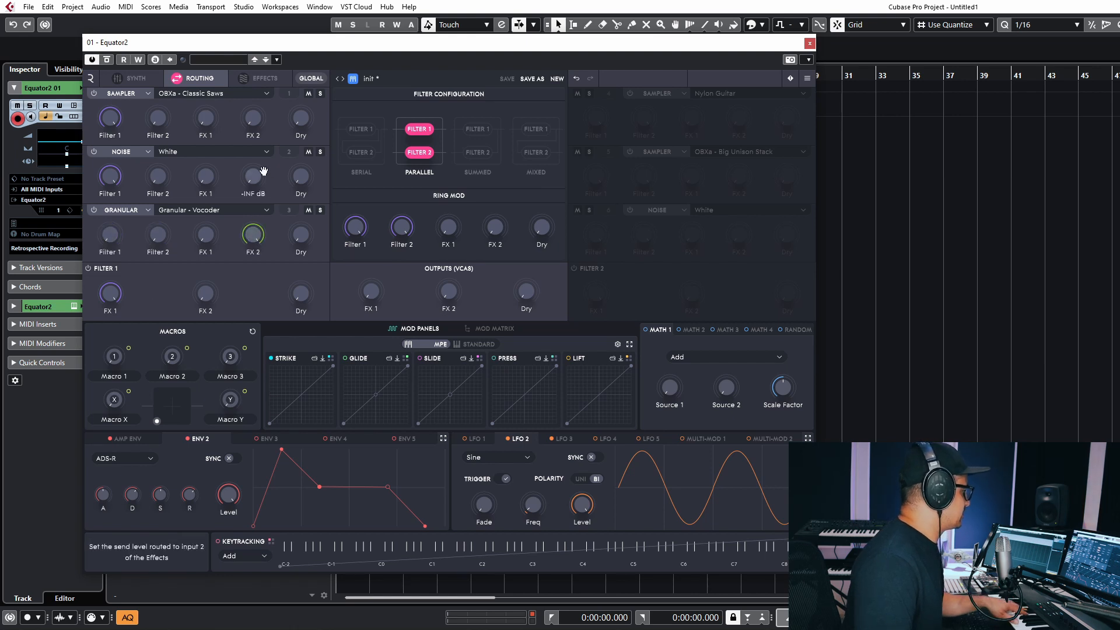
pyautogui.click(245, 82)
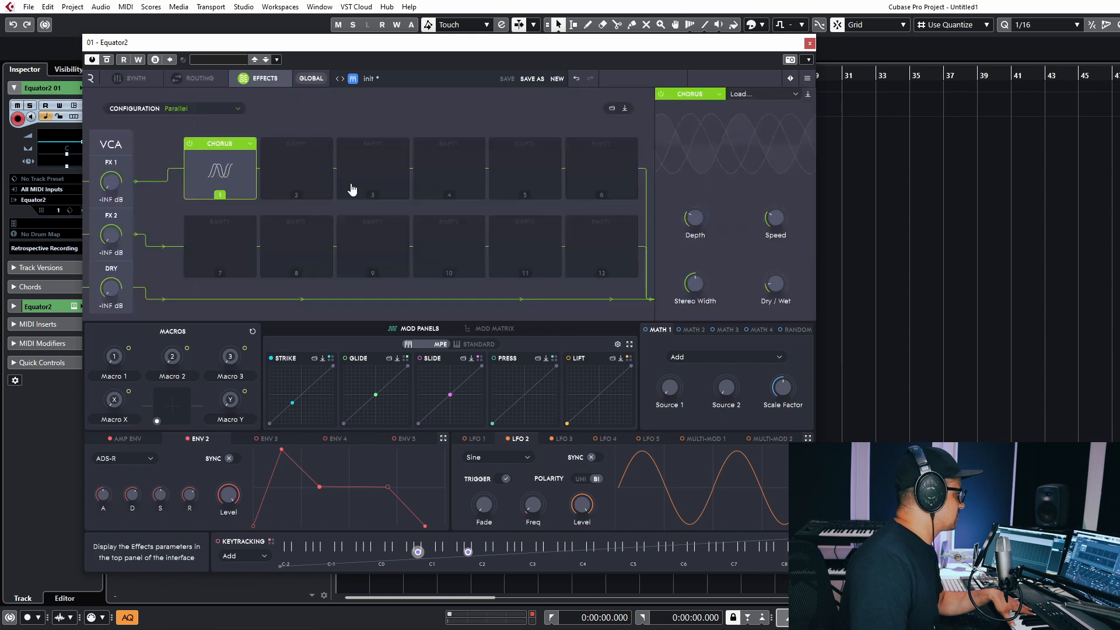
# Add a Grain Delay to effects slot 7 and a Big Reverb to slot 8, and return to the synth view.
pyautogui.click(225, 231)
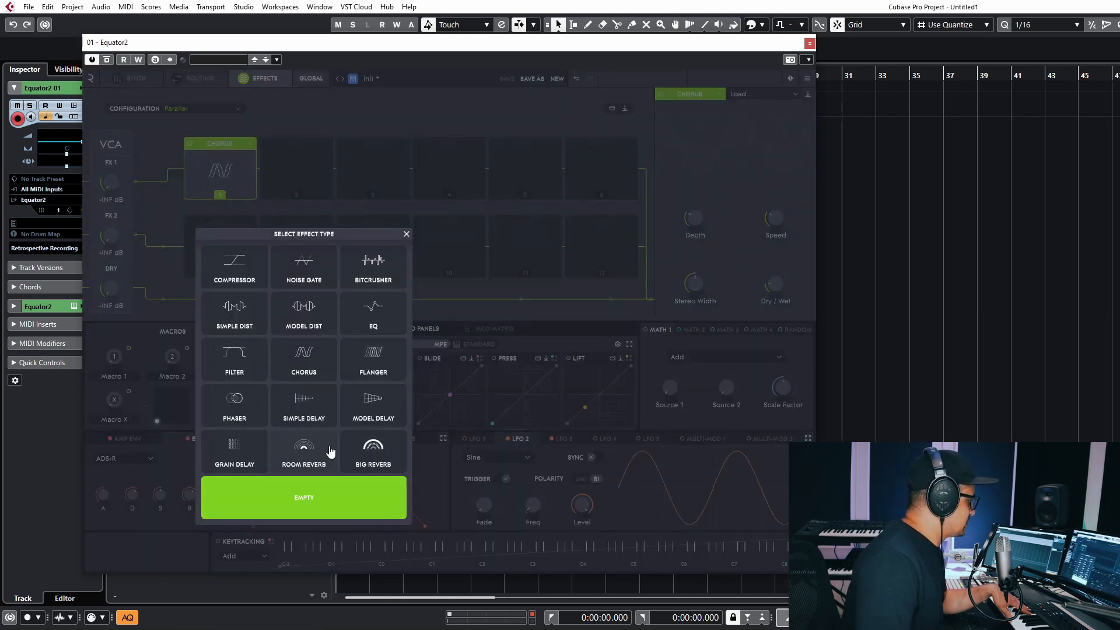
pyautogui.click(260, 439)
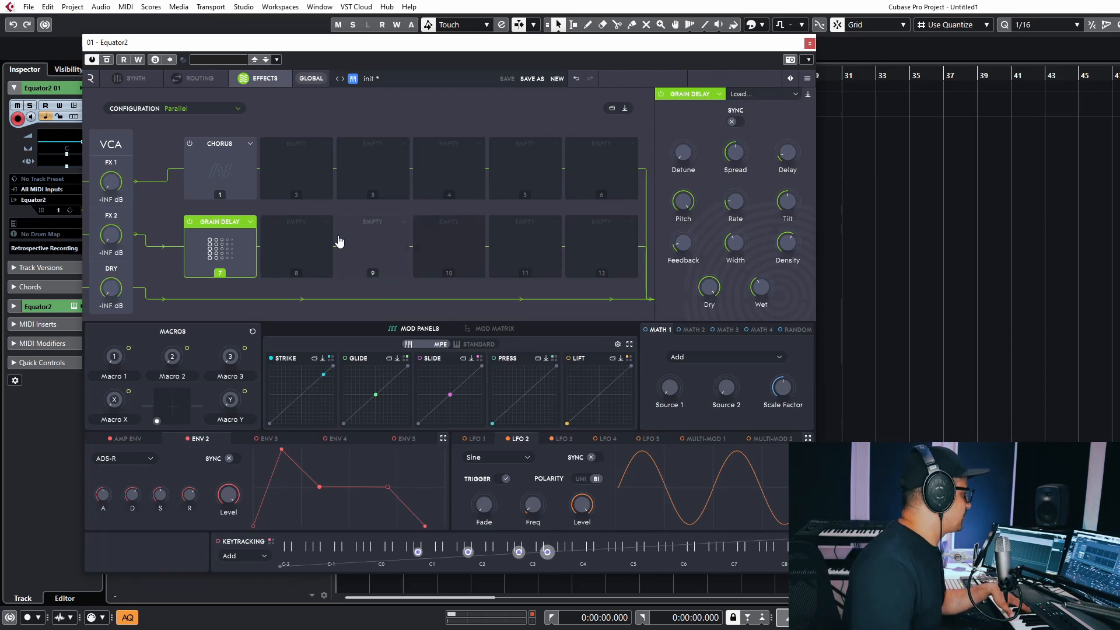
pyautogui.click(283, 233)
pyautogui.click(294, 449)
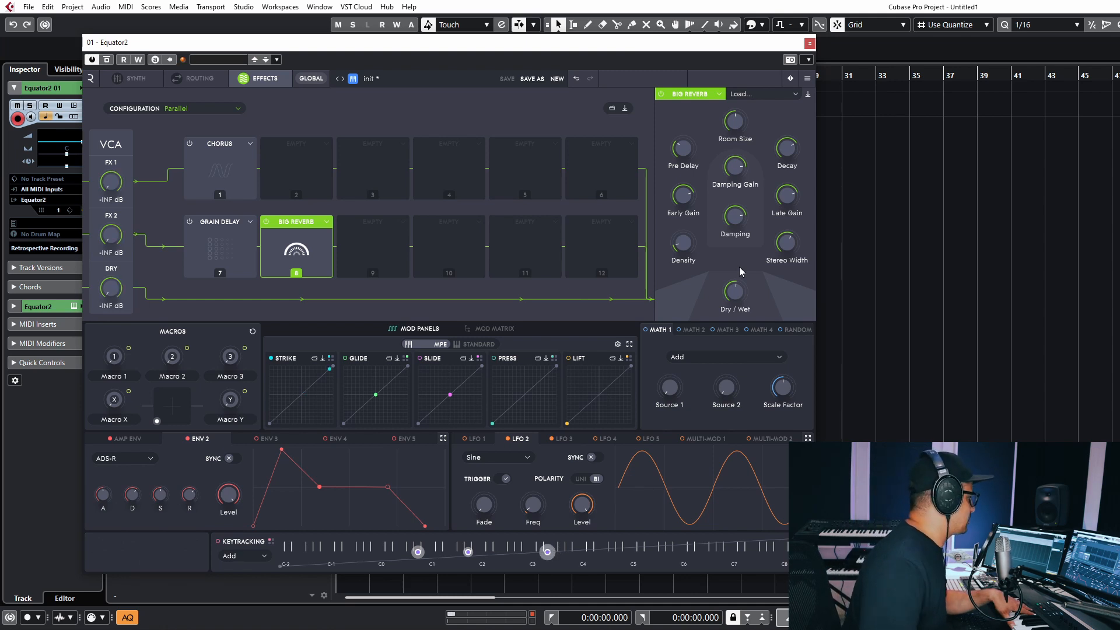
pyautogui.click(140, 79)
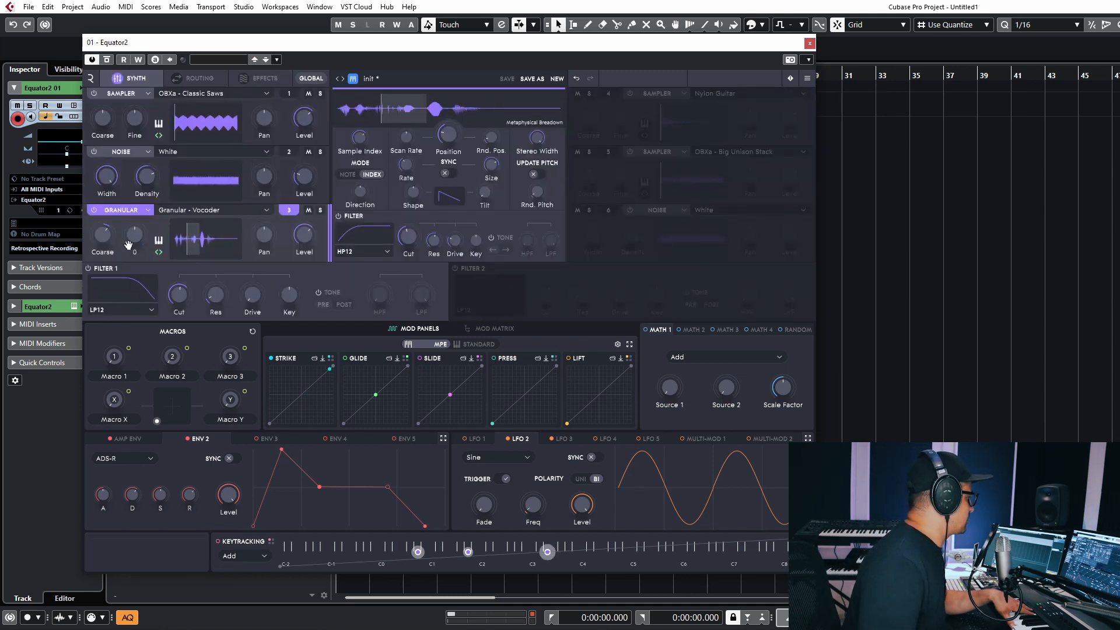